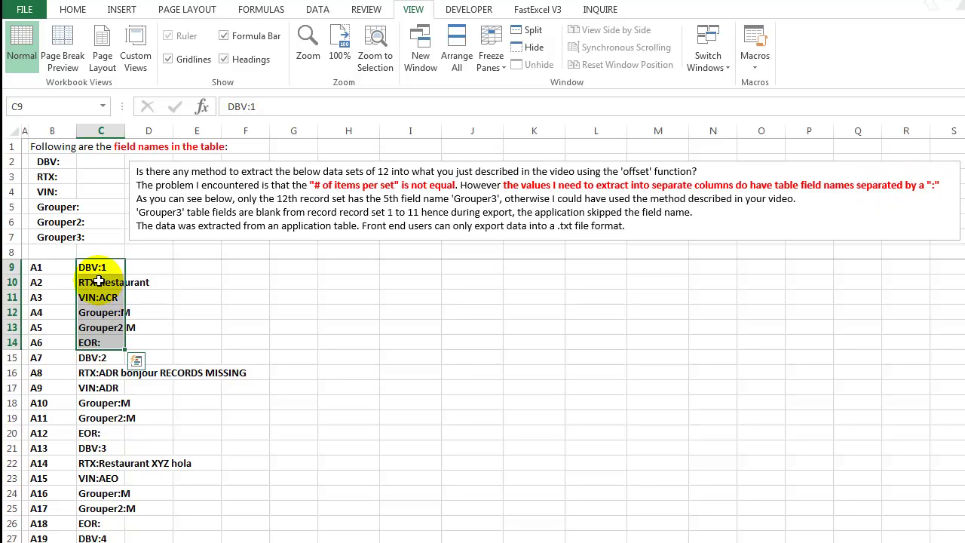
Examine the exported record sets, the list of field names, and the step descriptions on the pattern sheet.
left_click_drag(93, 273, 105, 388)
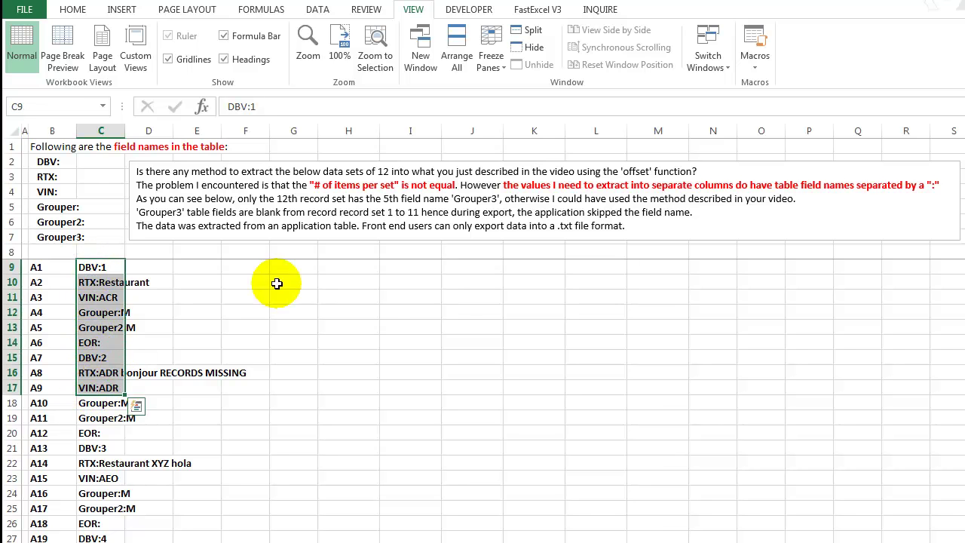
left_click_drag(302, 252, 675, 252)
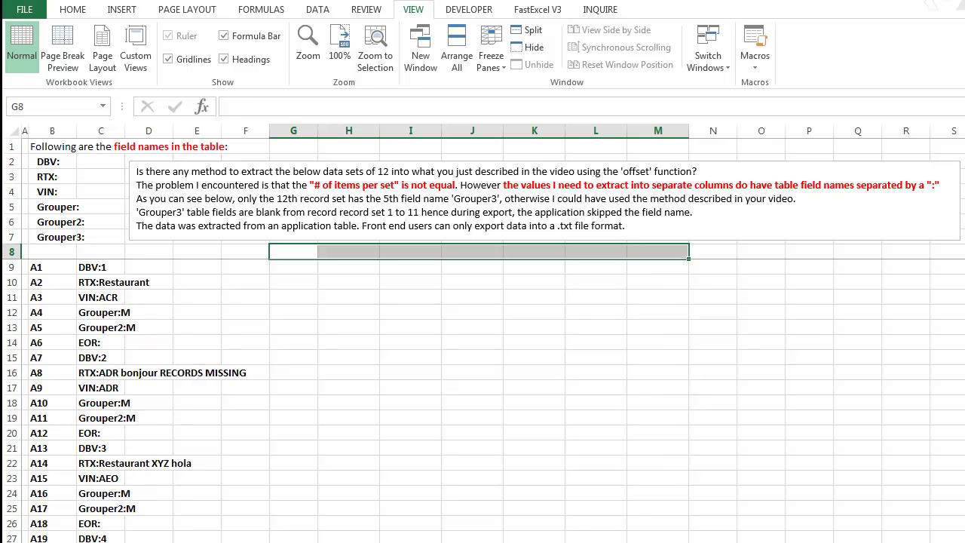
left_click(104, 267)
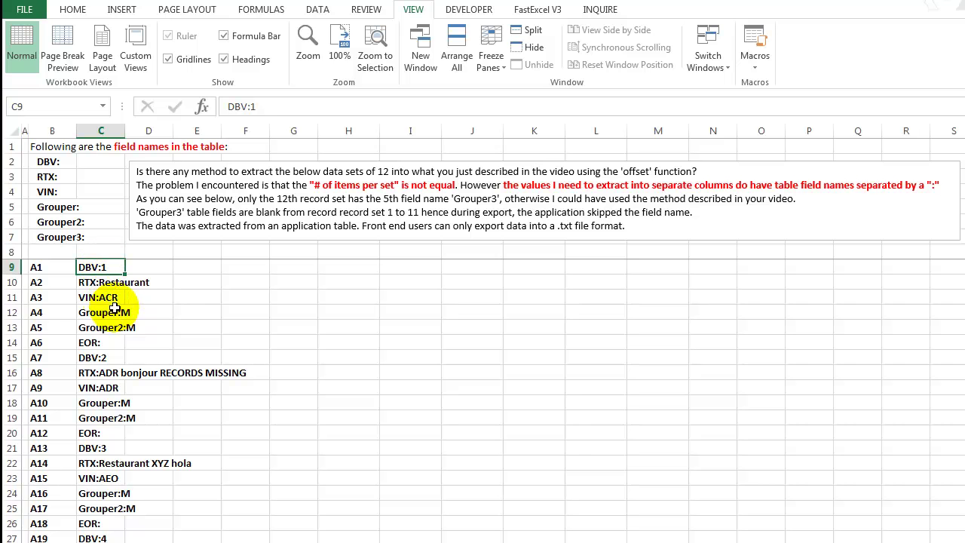
left_click_drag(52, 161, 53, 238)
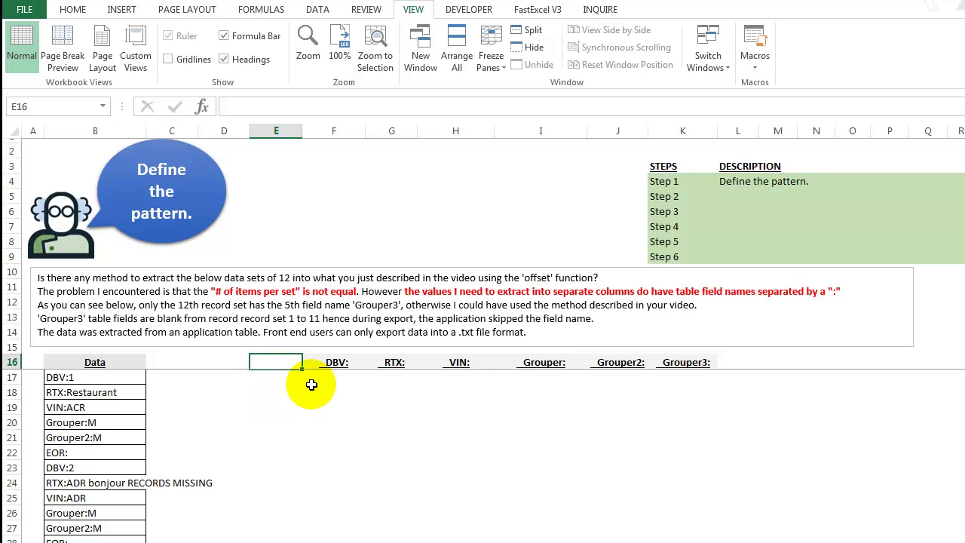
left_click(728, 183)
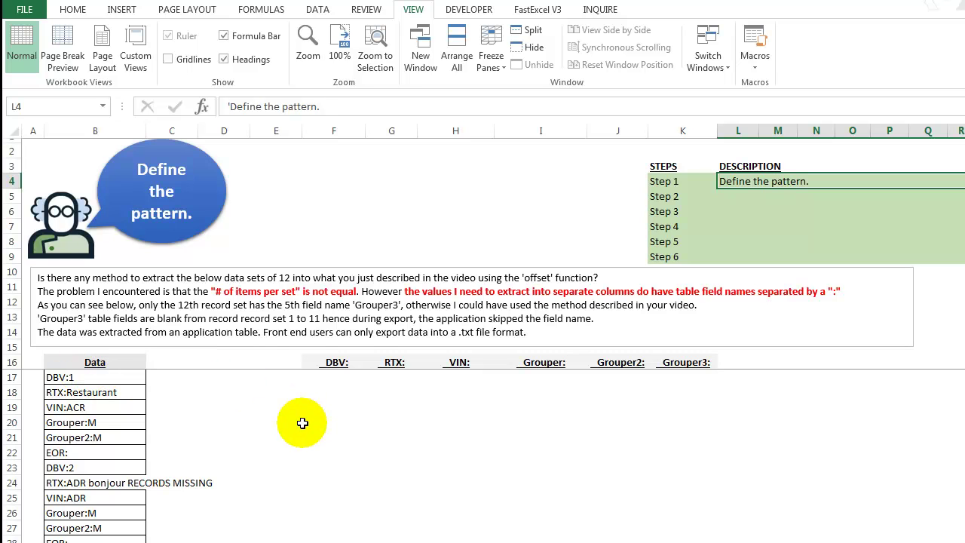
left_click(66, 454)
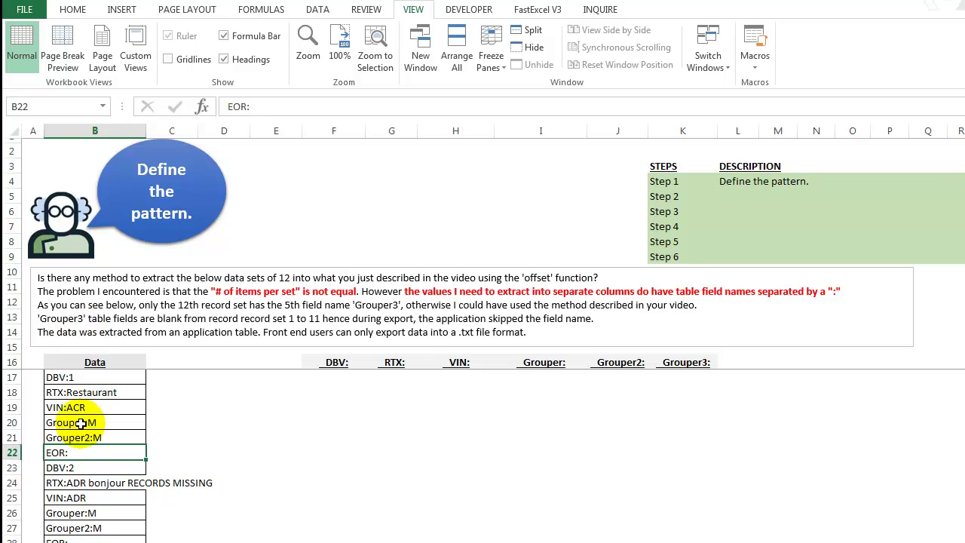
Copy the whole Data column with its header, paste it as values at B2 of the blank sheet, and make the header bold and underlined.
left_click(94, 366)
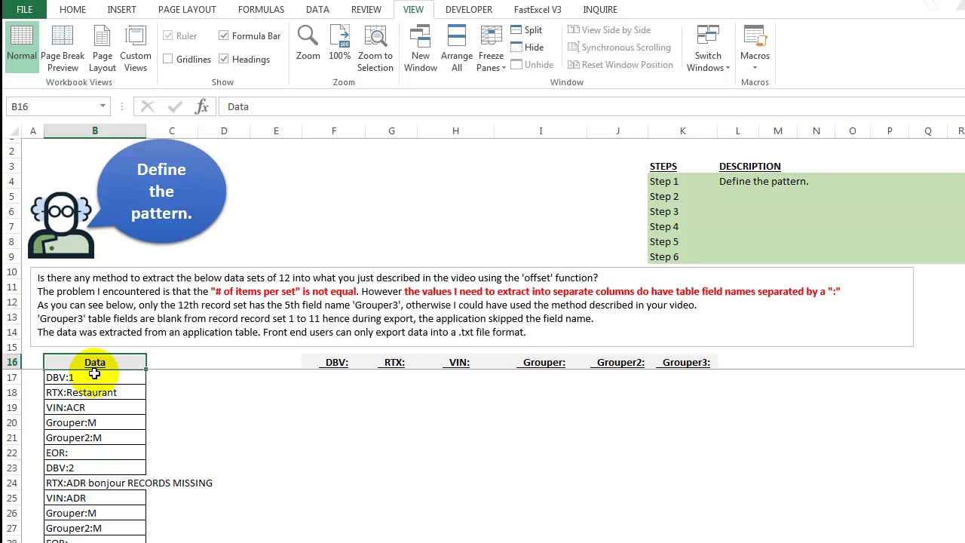
key("ctrl+shift+Down")
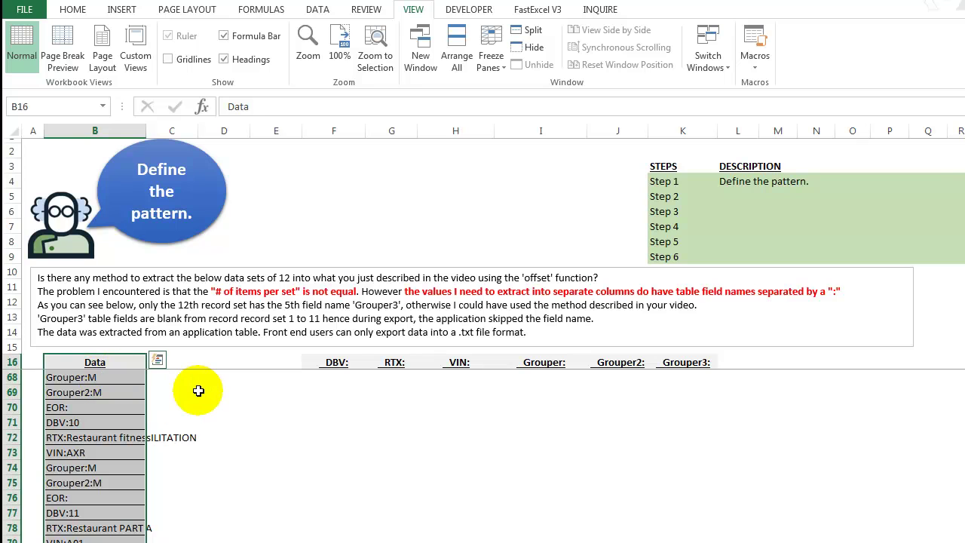
scroll(198, 391, "down", 2)
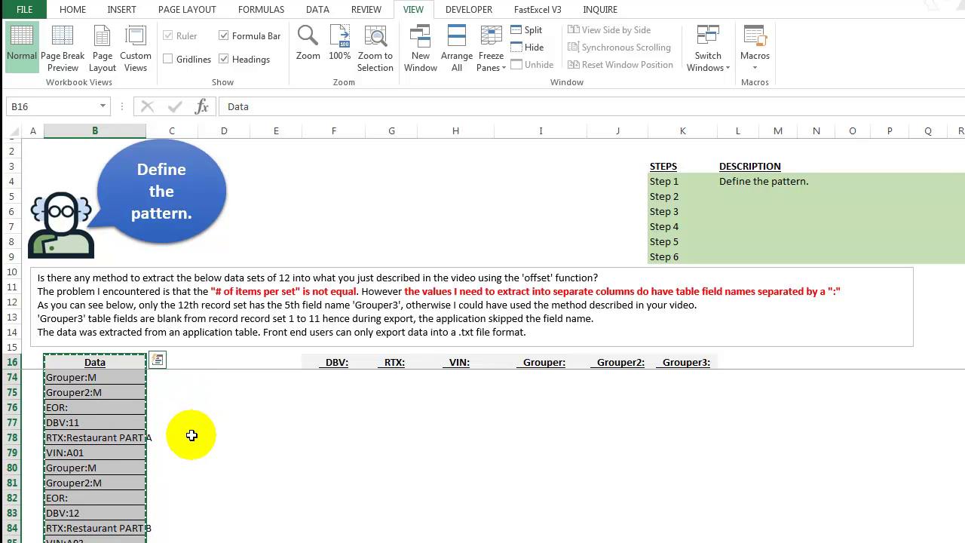
scroll(191, 435, "up", 1)
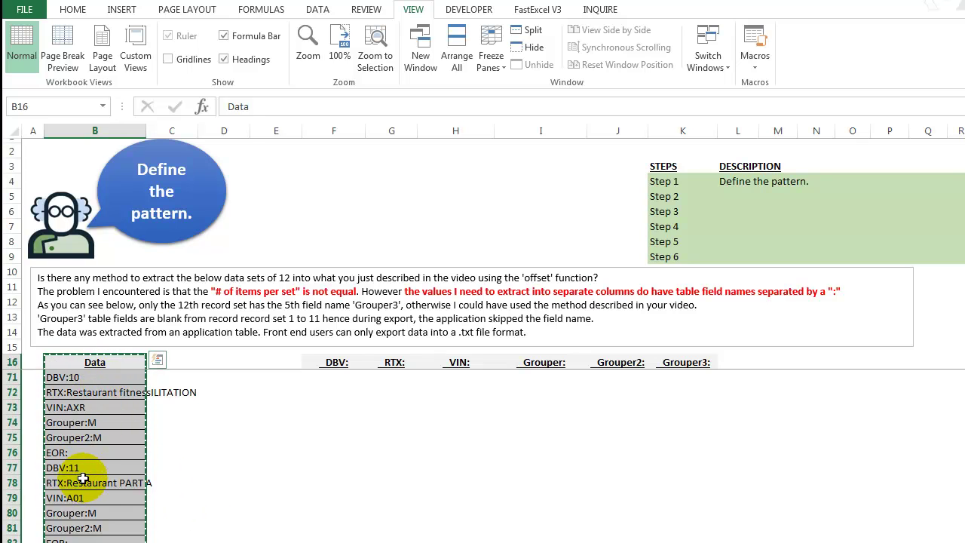
scroll(83, 476, "down", 3)
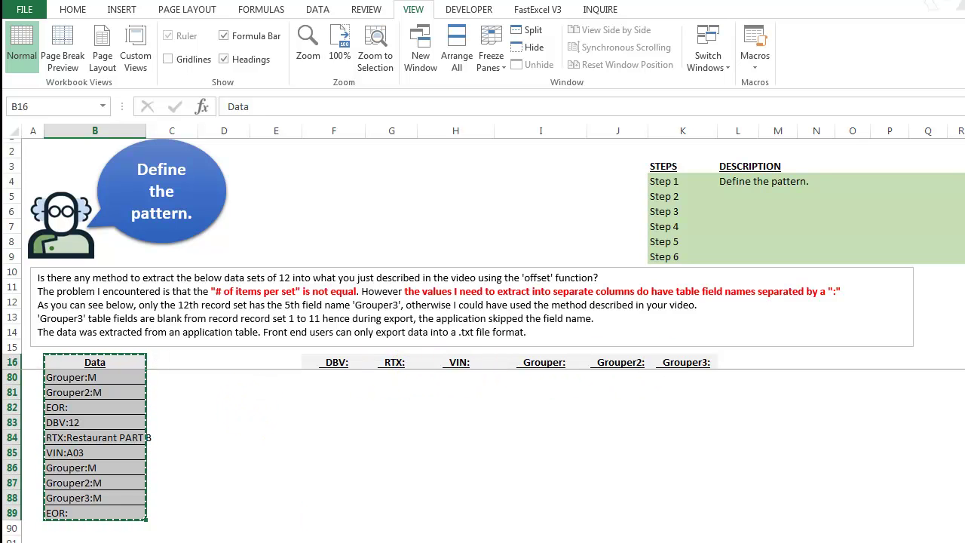
key("ctrl+Page_Down")
left_click(95, 157)
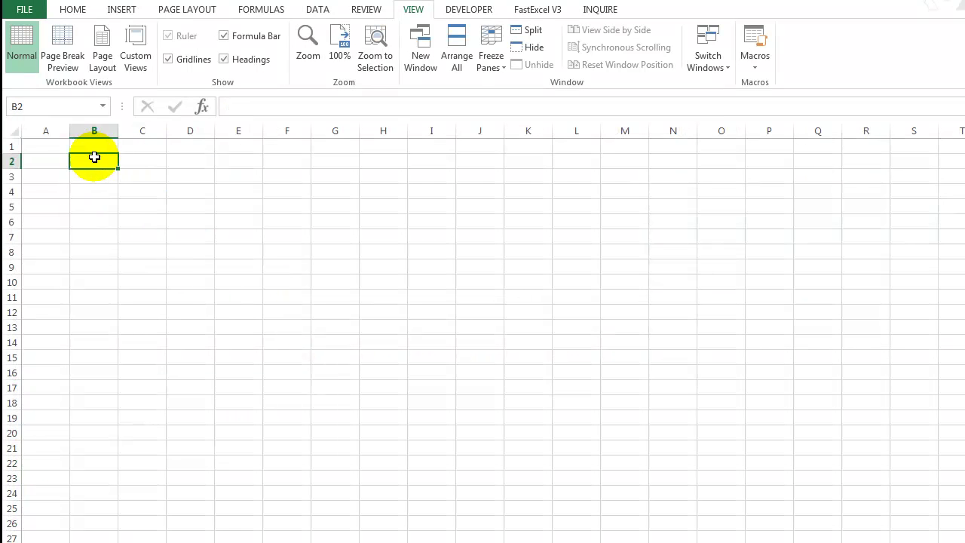
right_click(99, 162)
left_click(149, 225)
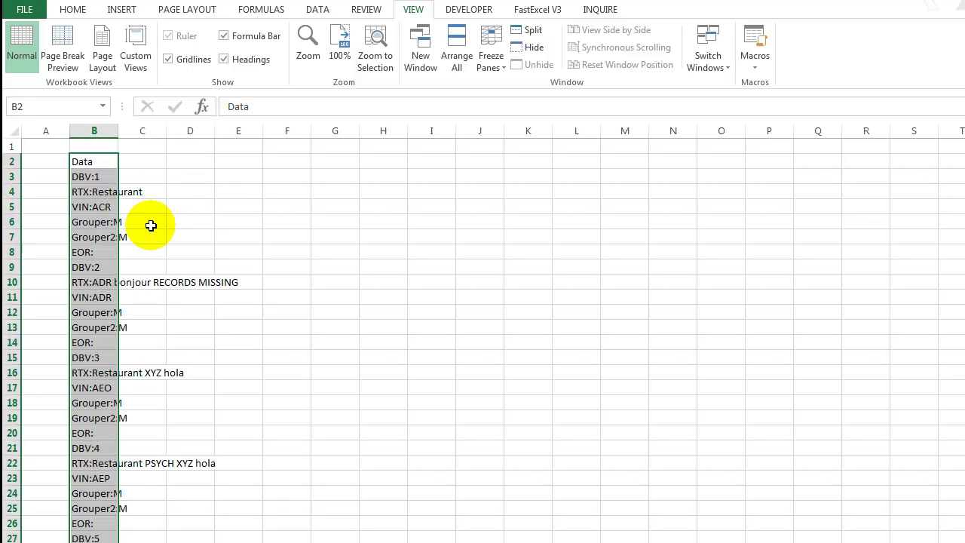
left_click(96, 160)
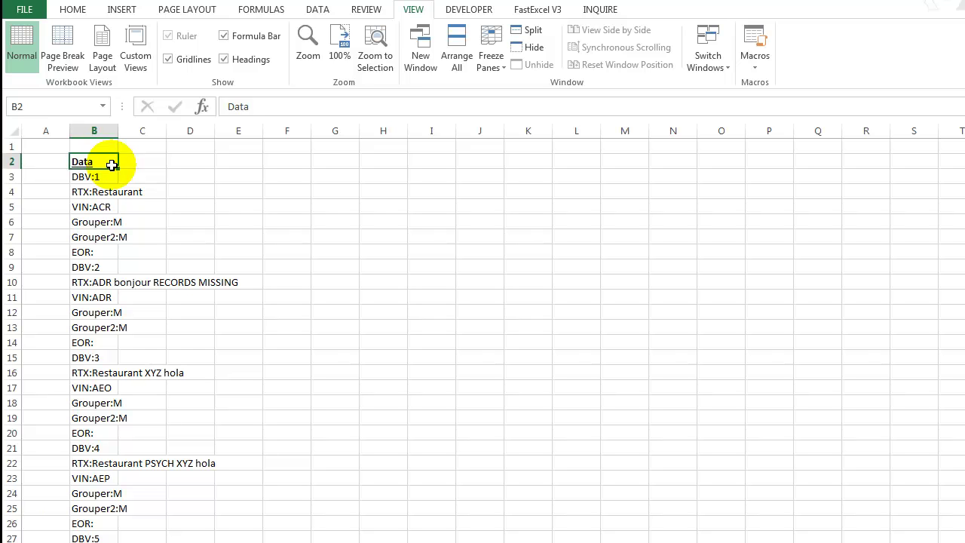
Split column B with Text to Columns as delimited data, using only a colon (:) as the delimiter.
left_click(96, 129)
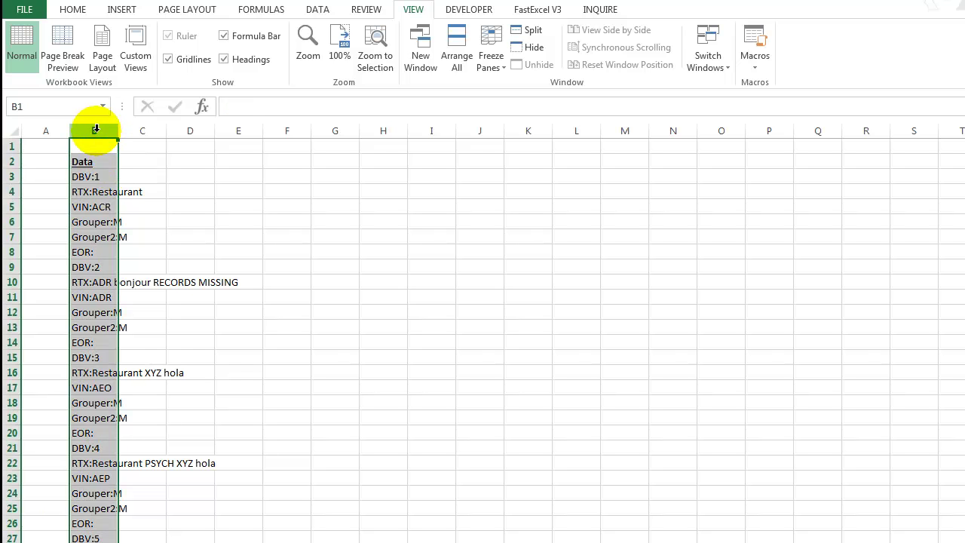
left_click(313, 11)
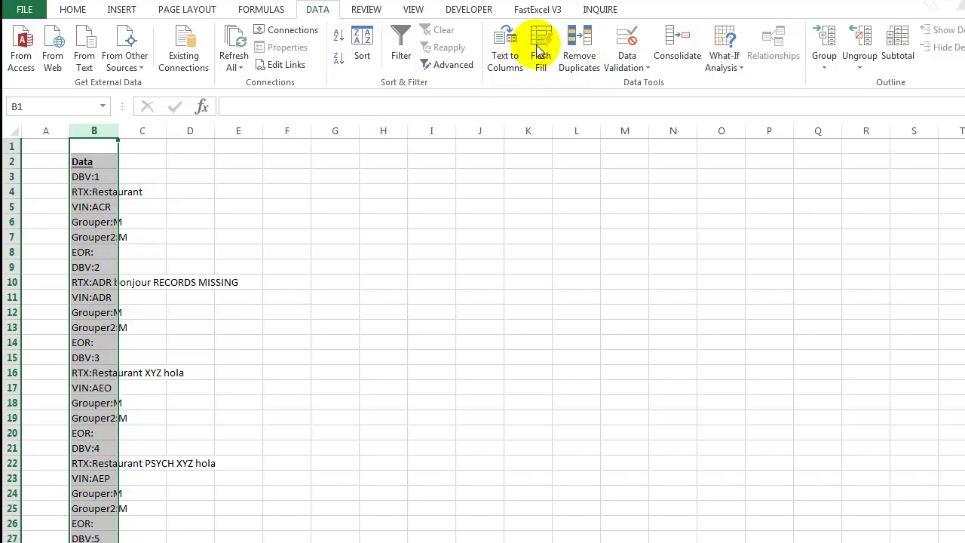
left_click(503, 56)
left_click_drag(371, 323, 613, 78)
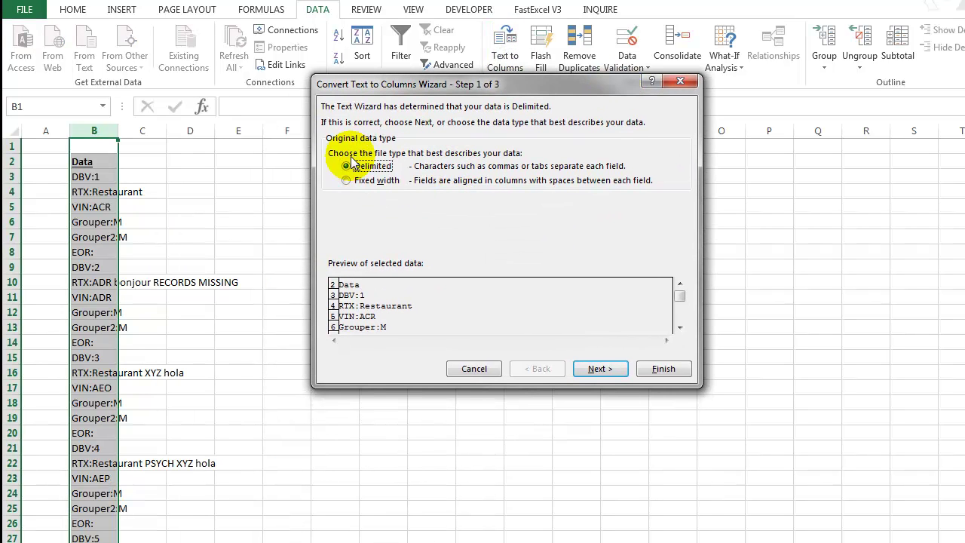
left_click(593, 369)
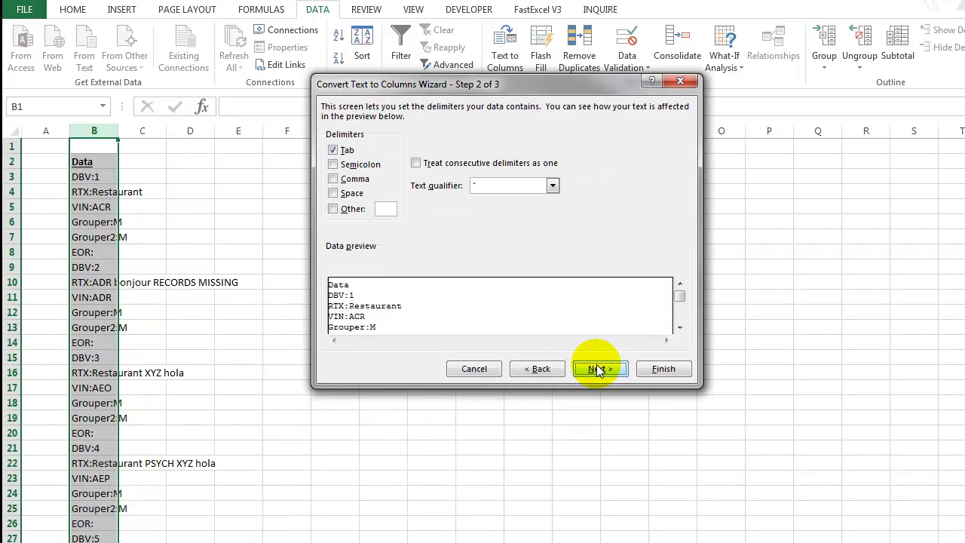
left_click(334, 209)
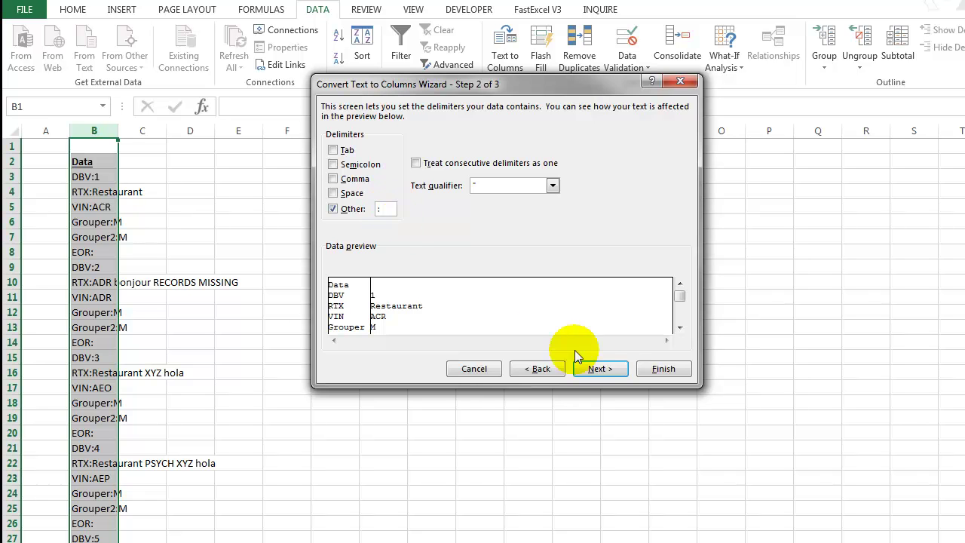
left_click(603, 369)
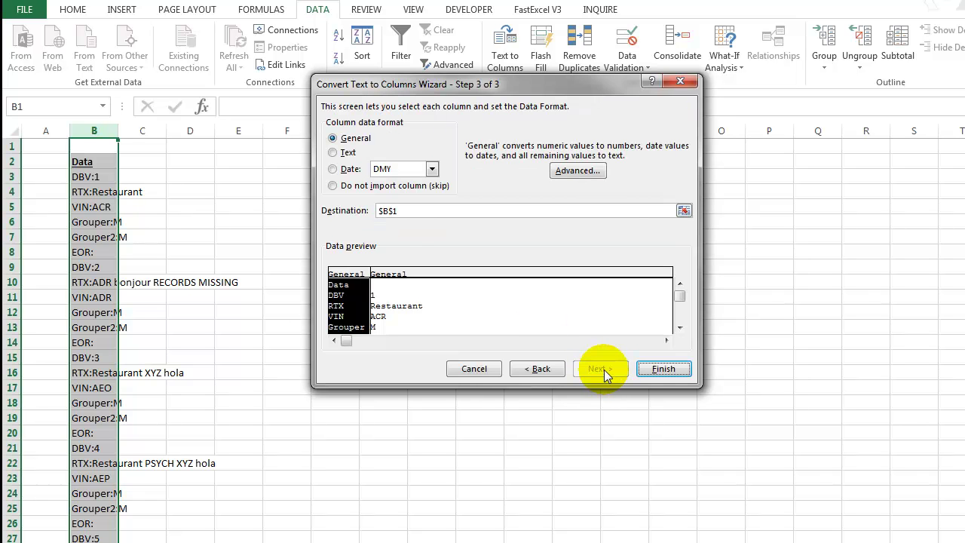
left_click(667, 369)
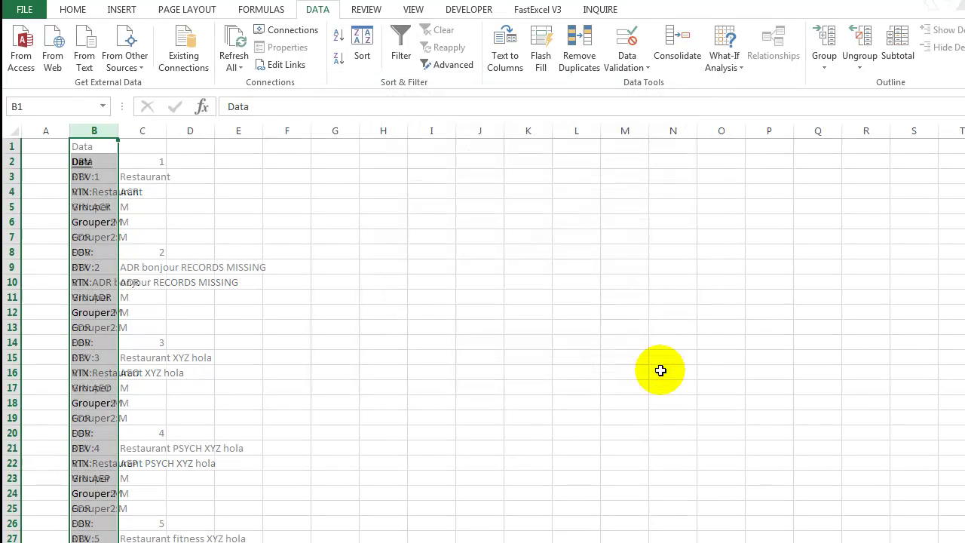
Clear the contents of column C, leaving only the field names in column B.
left_click(143, 130)
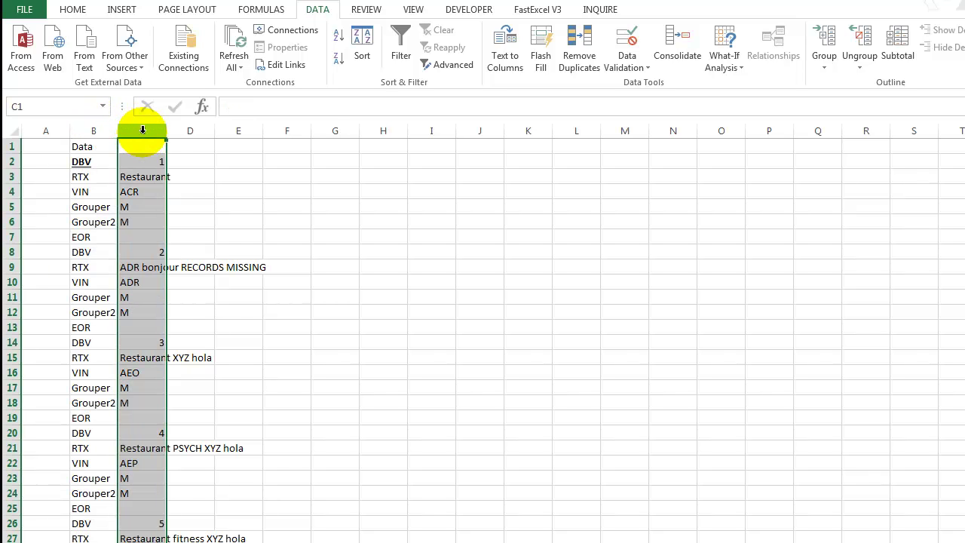
right_click(142, 130)
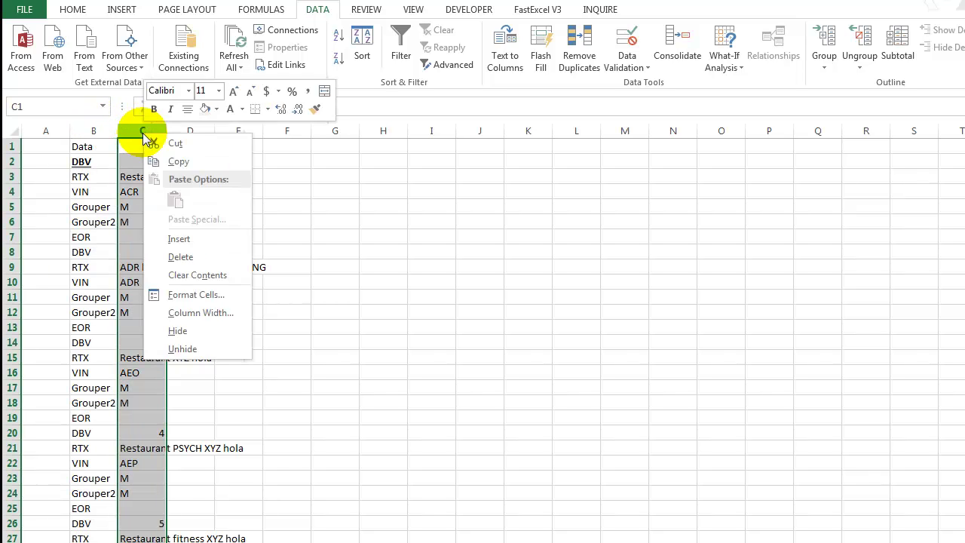
left_click(183, 276)
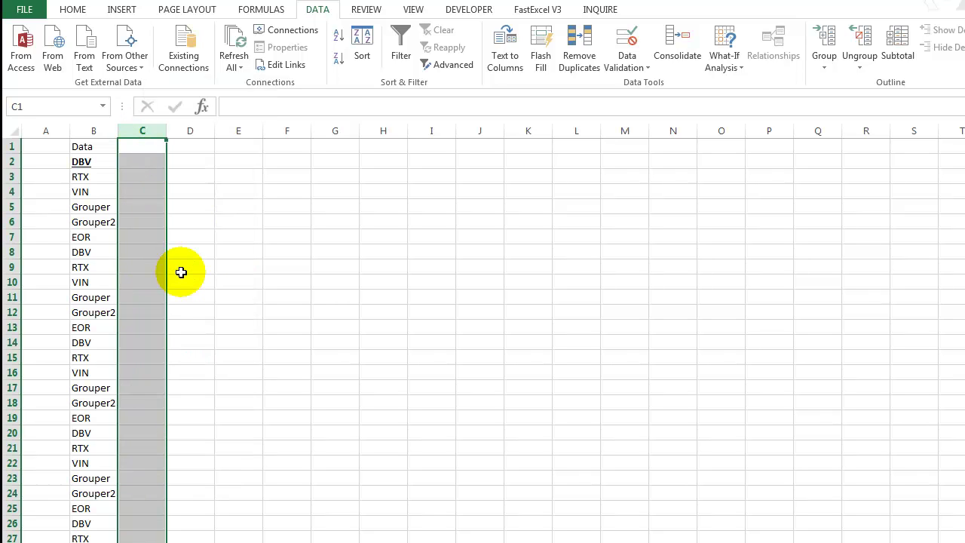
Remove the duplicates from the list of field names in column B, treating the Data row as the header.
left_click(81, 147)
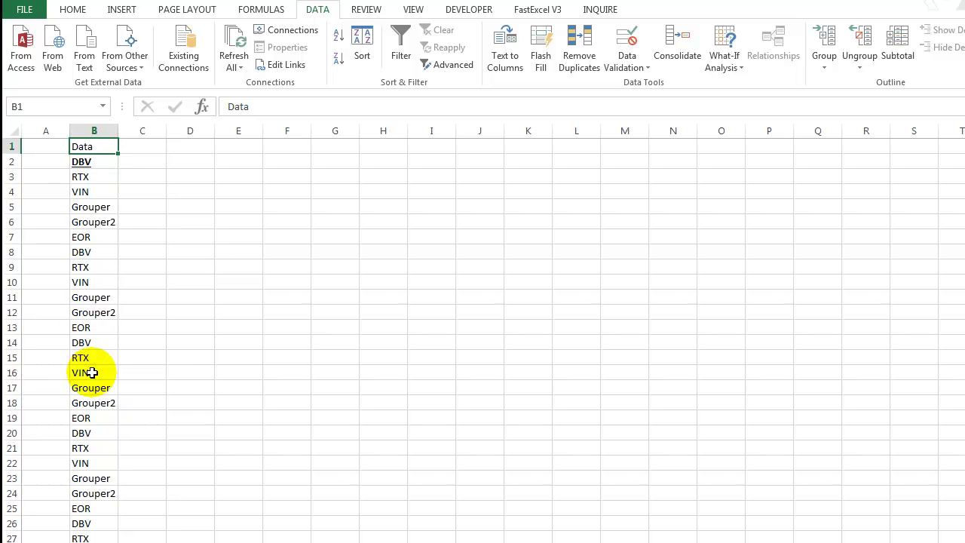
left_click(92, 145)
key("ctrl+shift+Down")
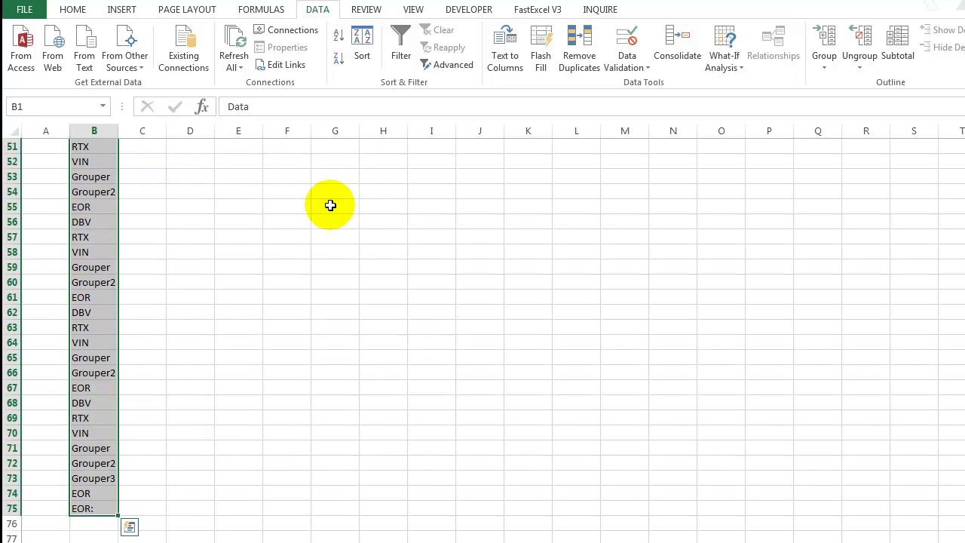
scroll(330, 205, "up", 8)
scroll(330, 205, "up", 9)
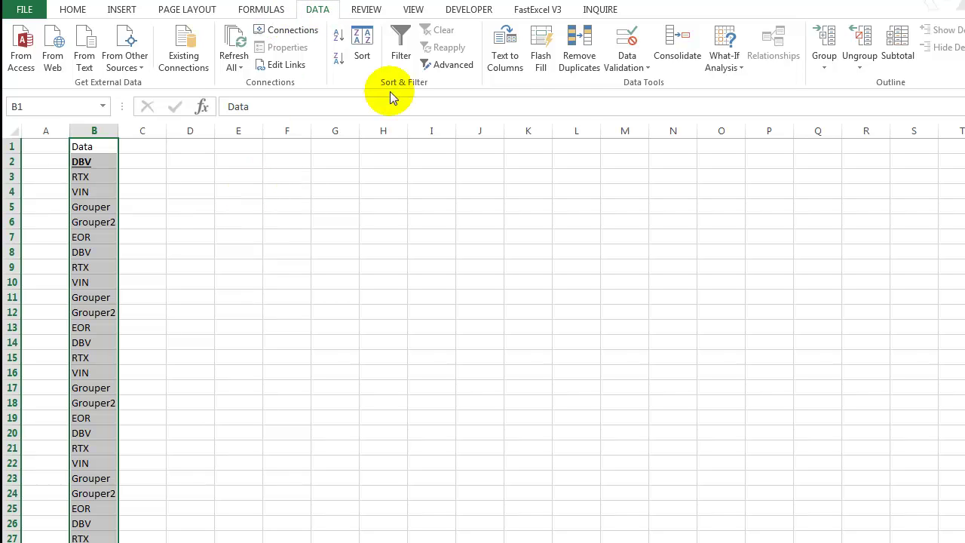
left_click(572, 60)
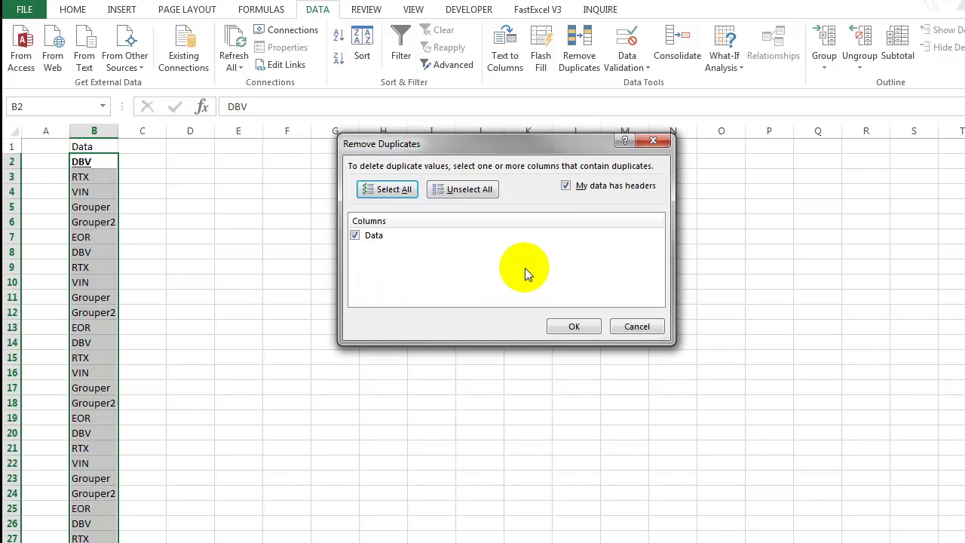
left_click(637, 325)
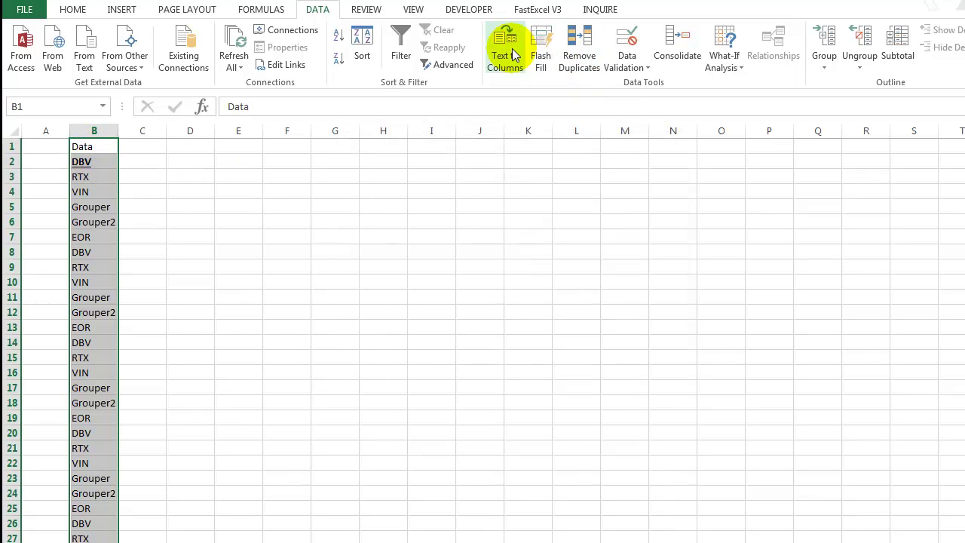
left_click(576, 47)
left_click(573, 328)
left_click(639, 337)
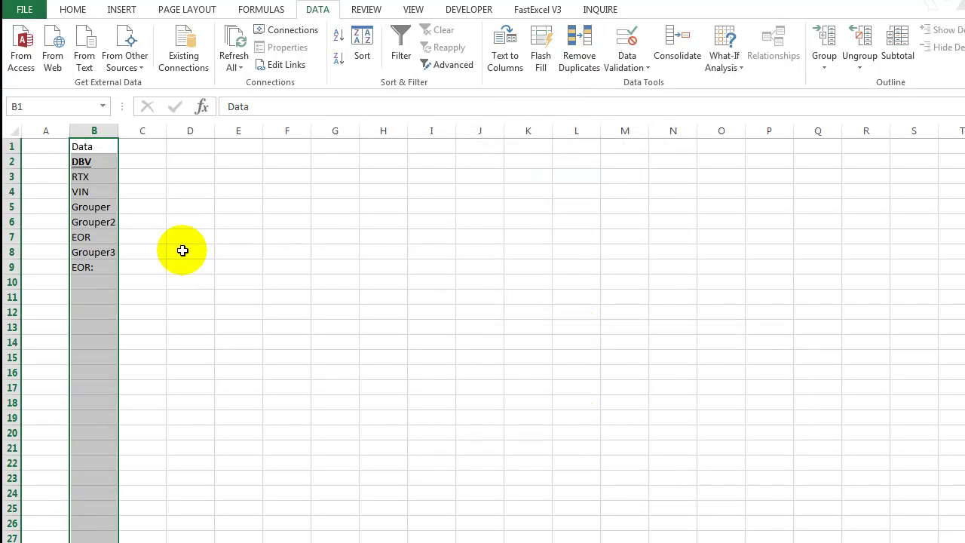
Copy the unique field names in B2:B9 and paste them as transposed values over the headers starting at F16 on the pattern sheet.
left_click_drag(91, 161, 94, 263)
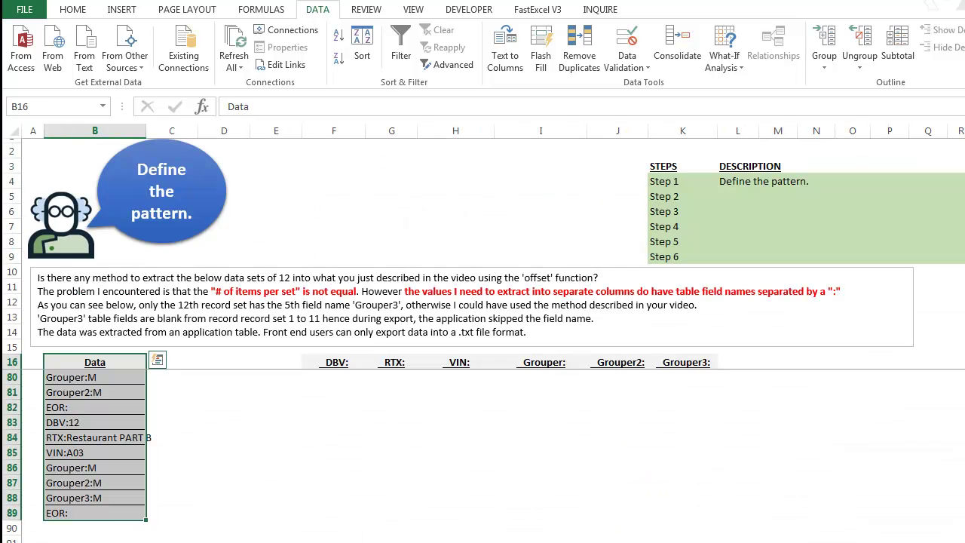
left_click(337, 362)
left_click_drag(341, 362, 682, 362)
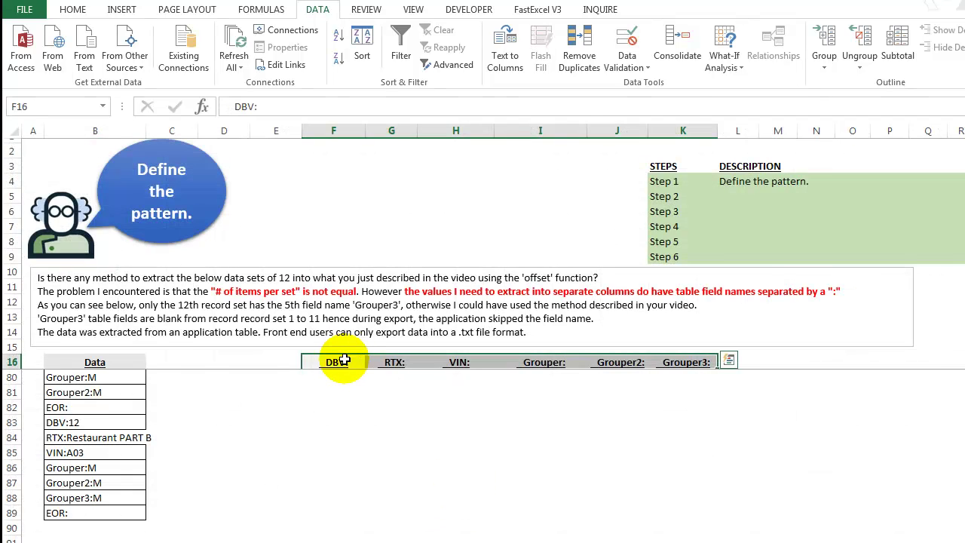
left_click(340, 362)
right_click(340, 363)
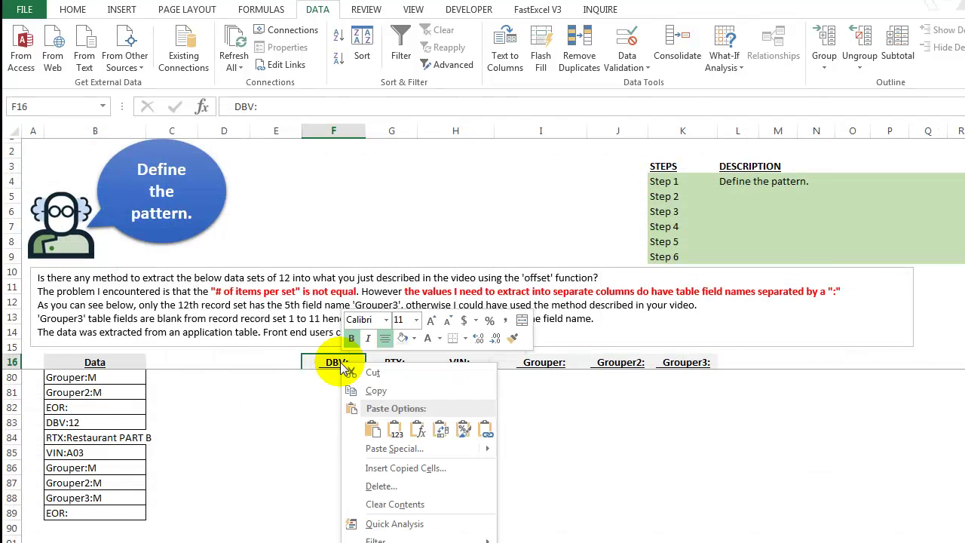
left_click(393, 449)
left_click(282, 395)
left_click(406, 523)
key("Return")
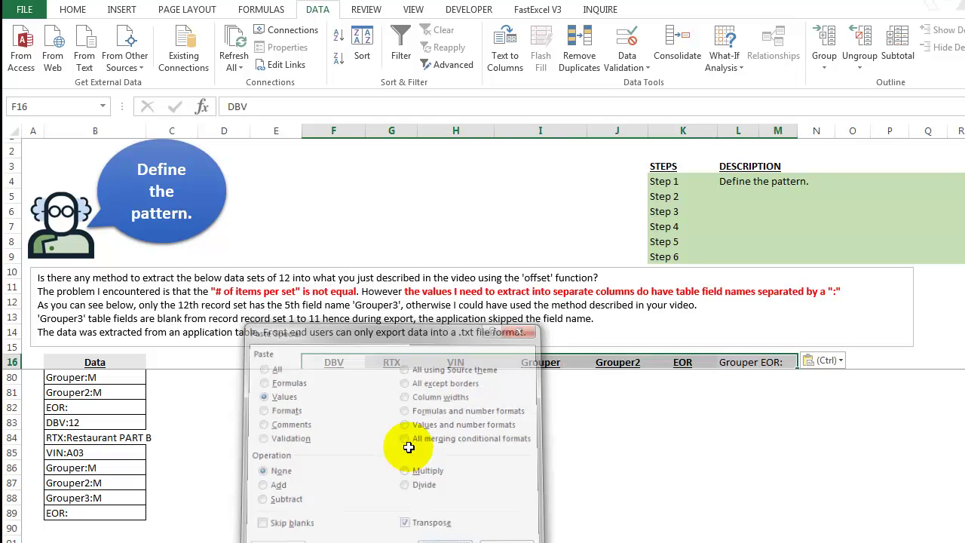
left_click(682, 362)
left_click(738, 362)
scroll(738, 362, "up", 20)
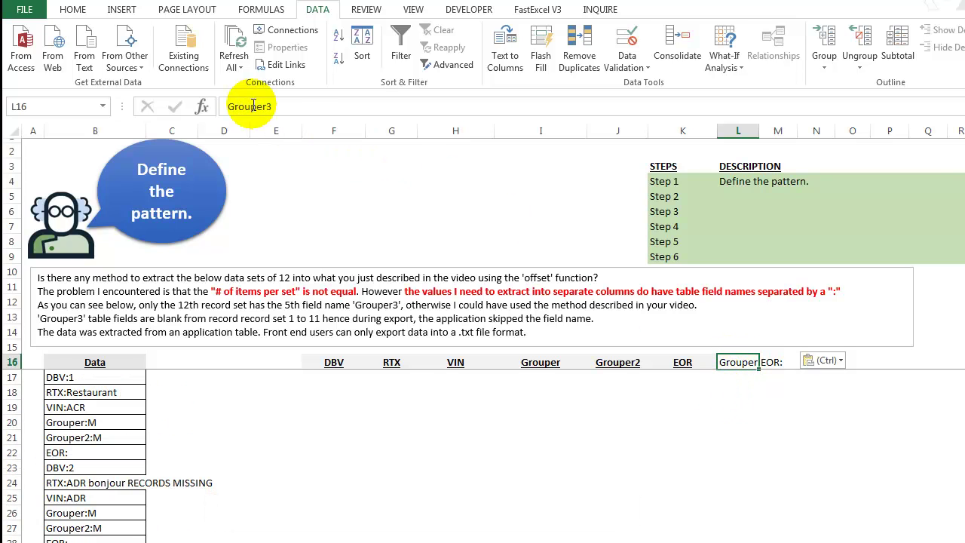
Copy the DBV header's formatting in F16 onto the headers in G16:M16 and widen column L to fit Grouper3.
left_click(339, 361)
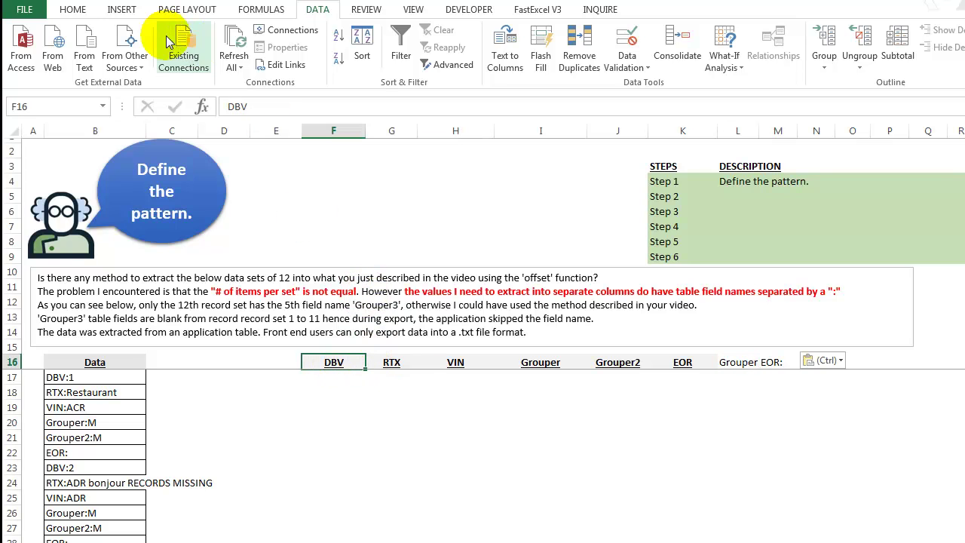
key("ctrl+c")
left_click_drag(393, 363, 766, 362)
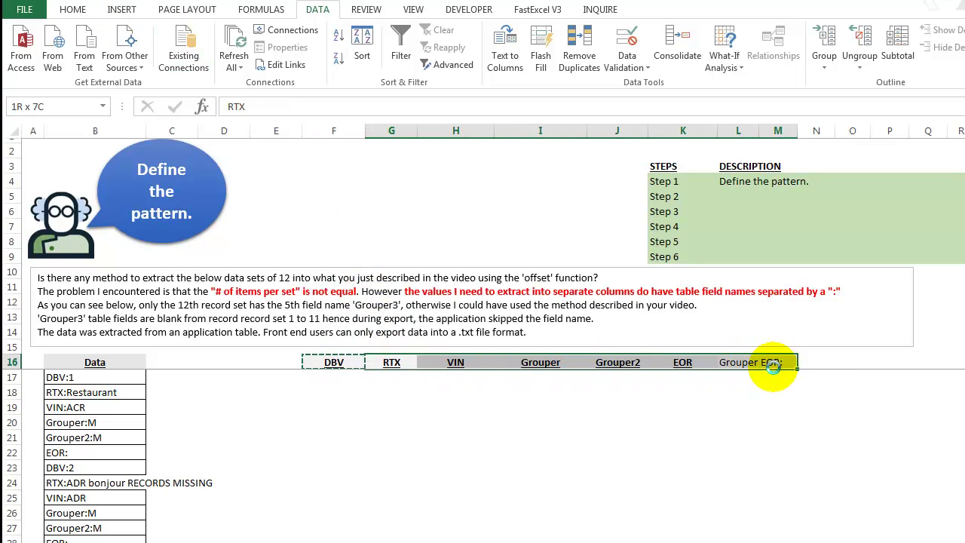
left_click(645, 395)
left_click(725, 363)
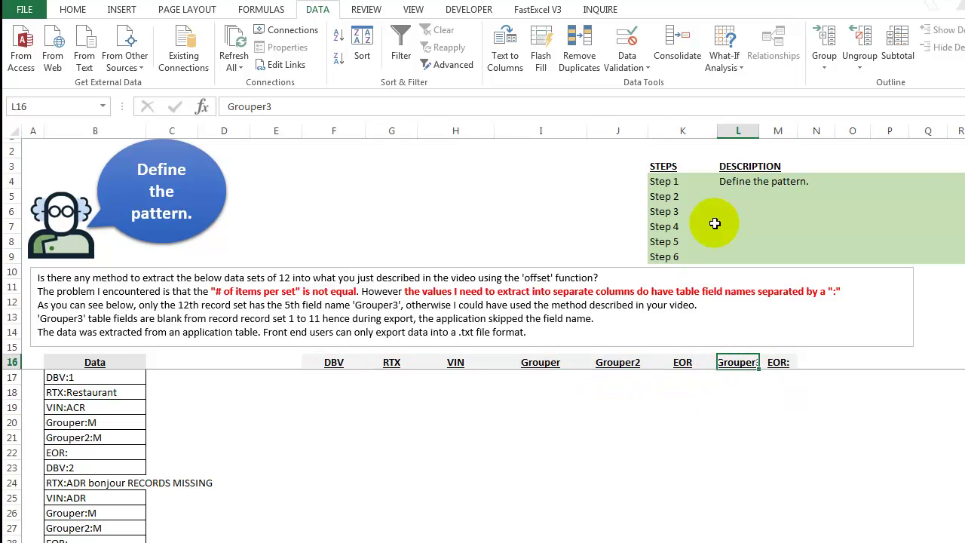
left_click_drag(759, 131, 773, 131)
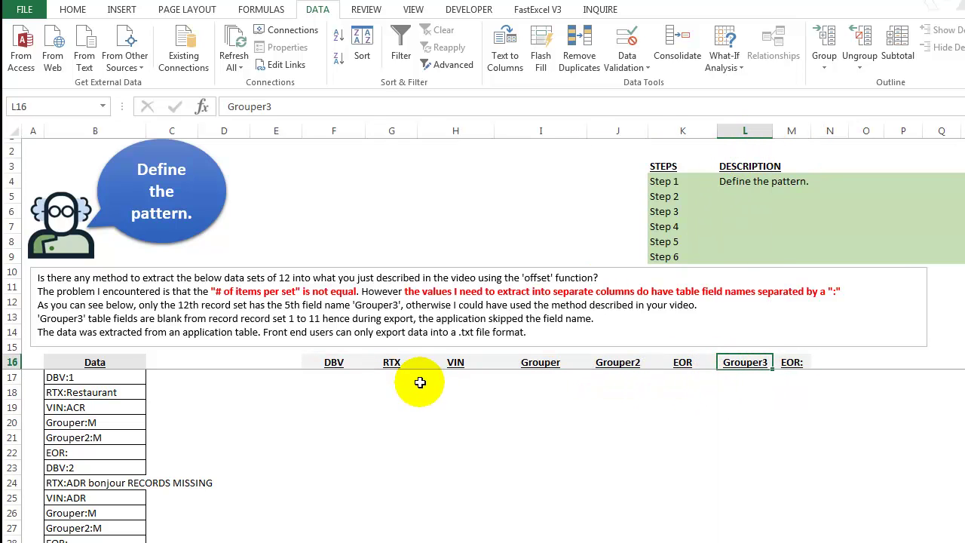
Enter "Examine the data" as the description of Step 2.
left_click(339, 377)
left_click(775, 197)
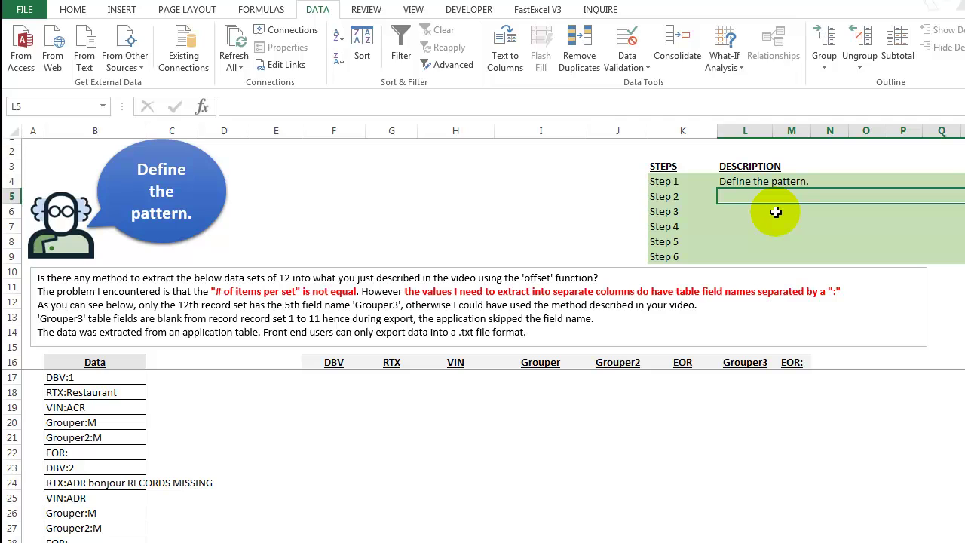
type("Examine the data")
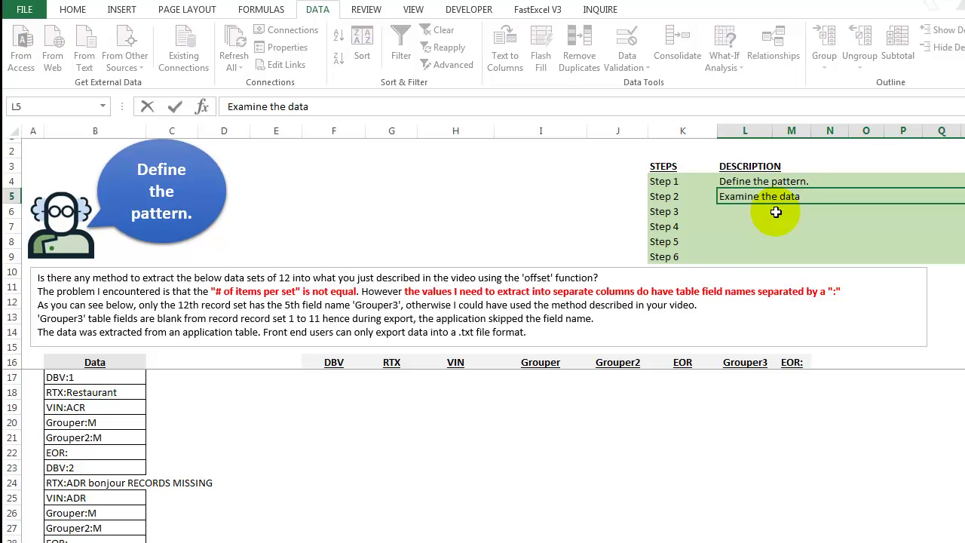
key("Return")
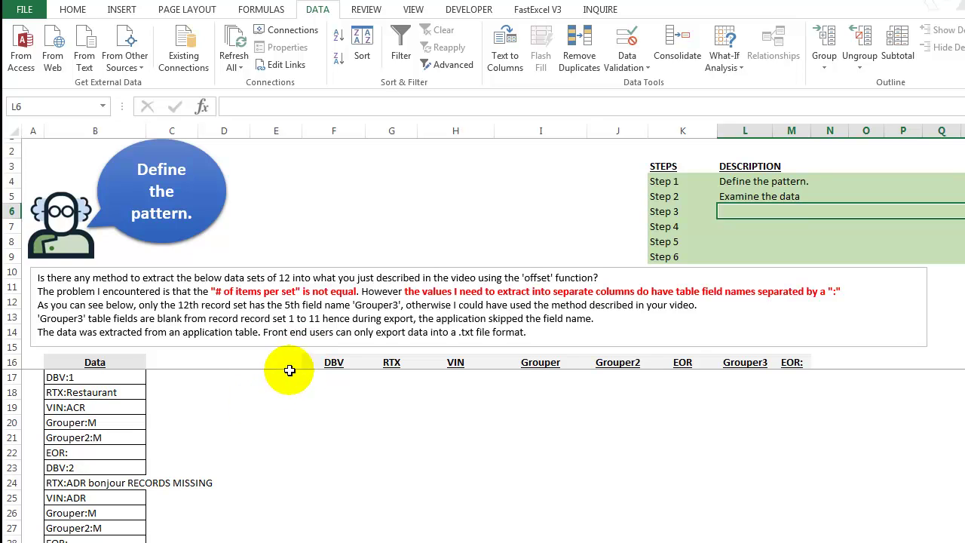
Examine the records in column B to see which field name marks the start of each record set.
left_click(71, 377)
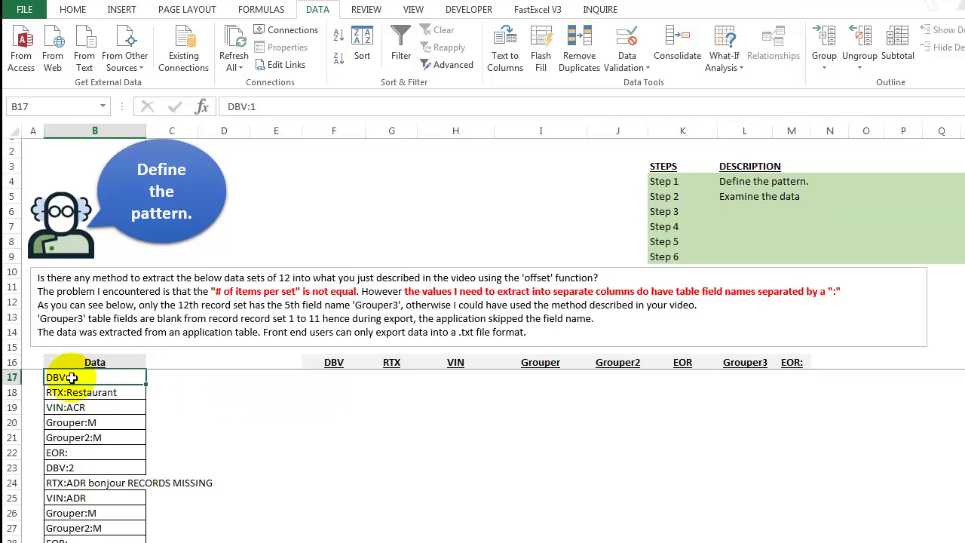
left_click(75, 467)
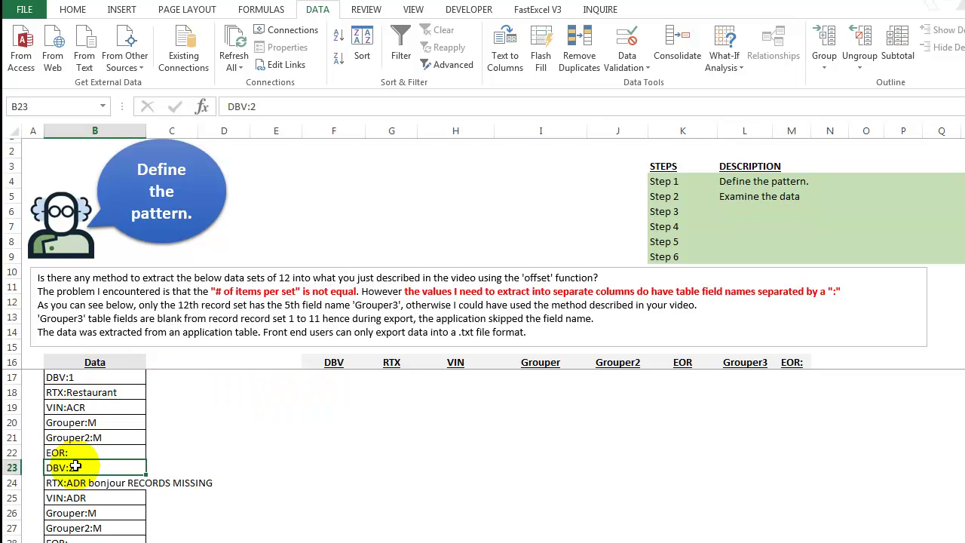
left_click(72, 542)
scroll(122, 472, "down", 4)
scroll(123, 472, "down", 1)
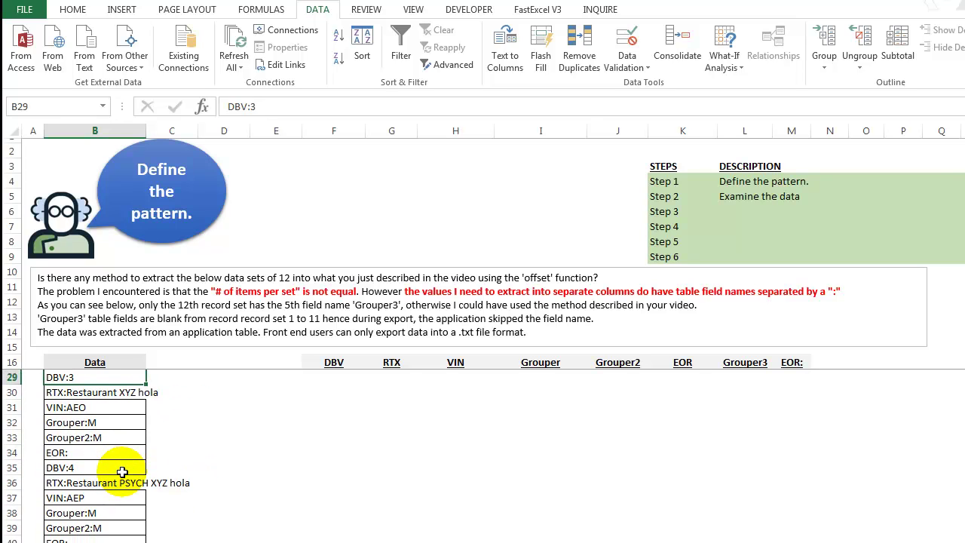
scroll(122, 472, "down", 3)
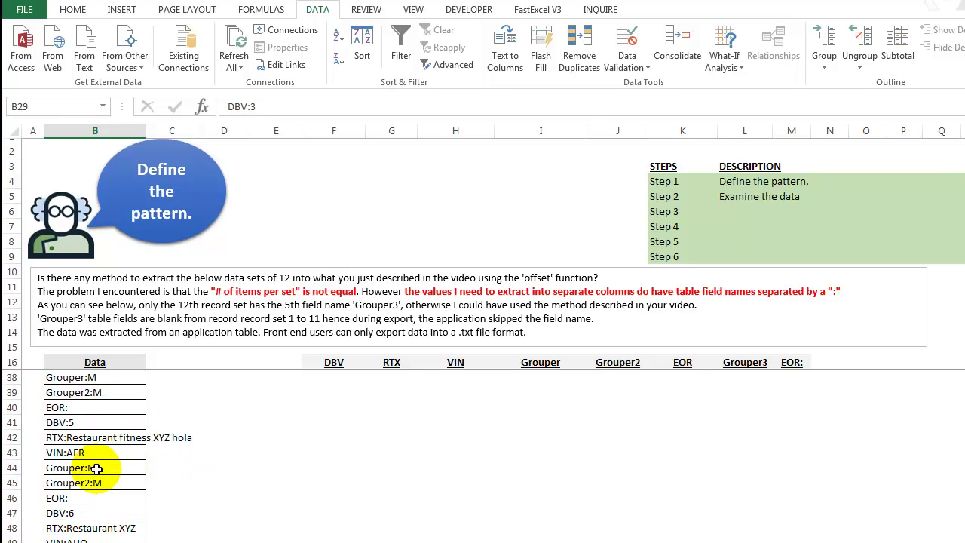
scroll(76, 514, "down", 4)
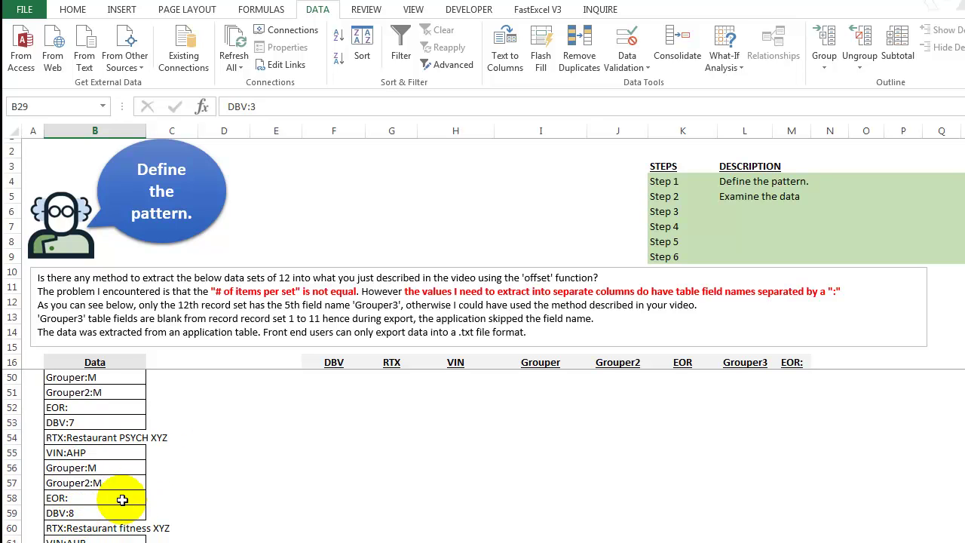
scroll(105, 506, "down", 4)
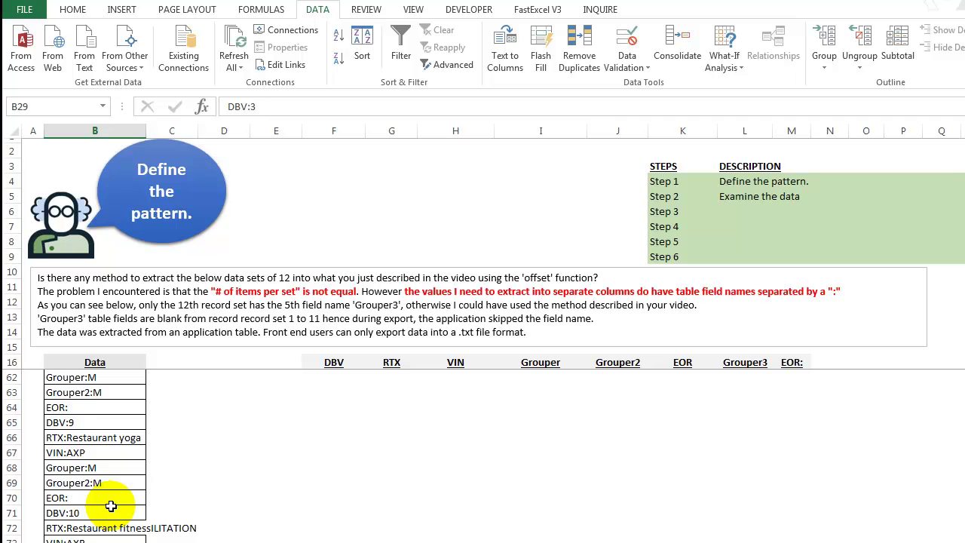
scroll(110, 508, "down", 1)
scroll(107, 535, "down", 2)
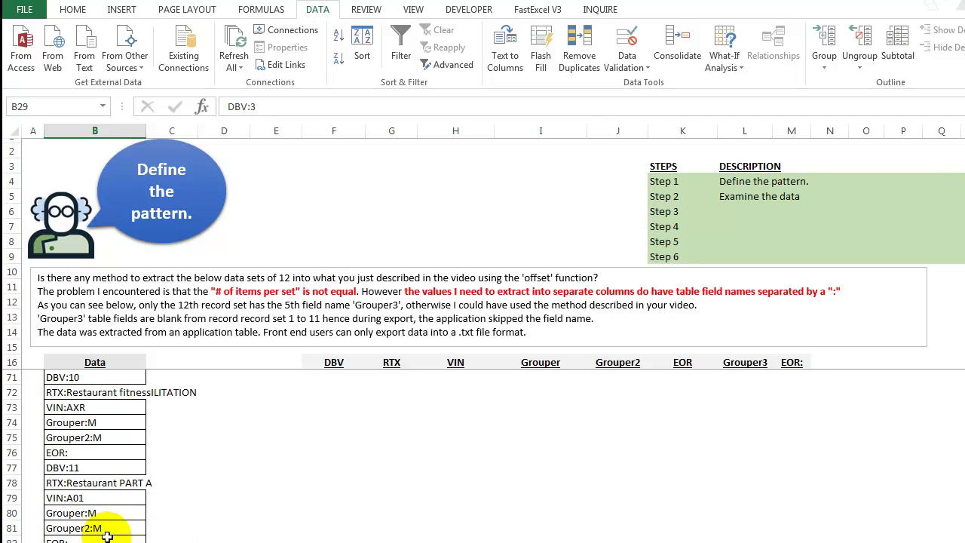
scroll(89, 524, "down", 1)
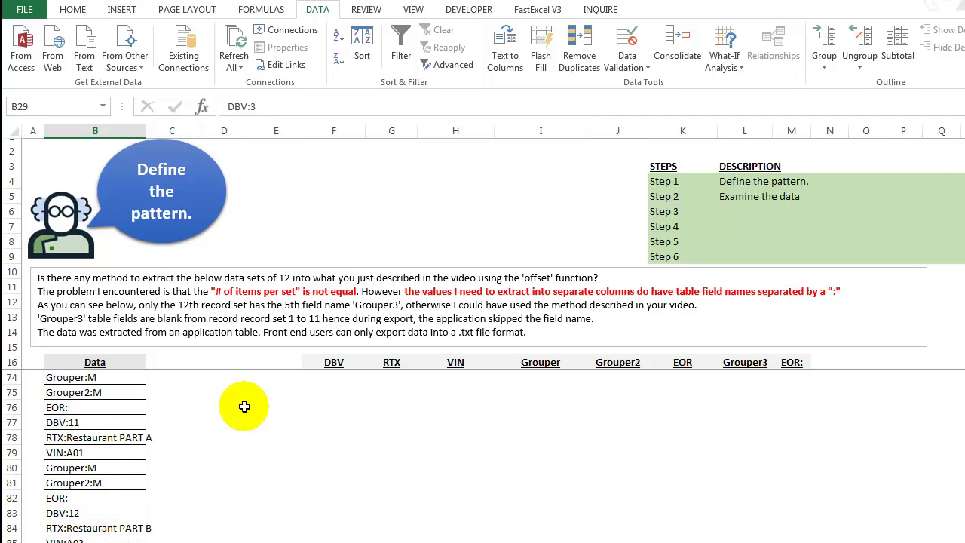
left_click(326, 363)
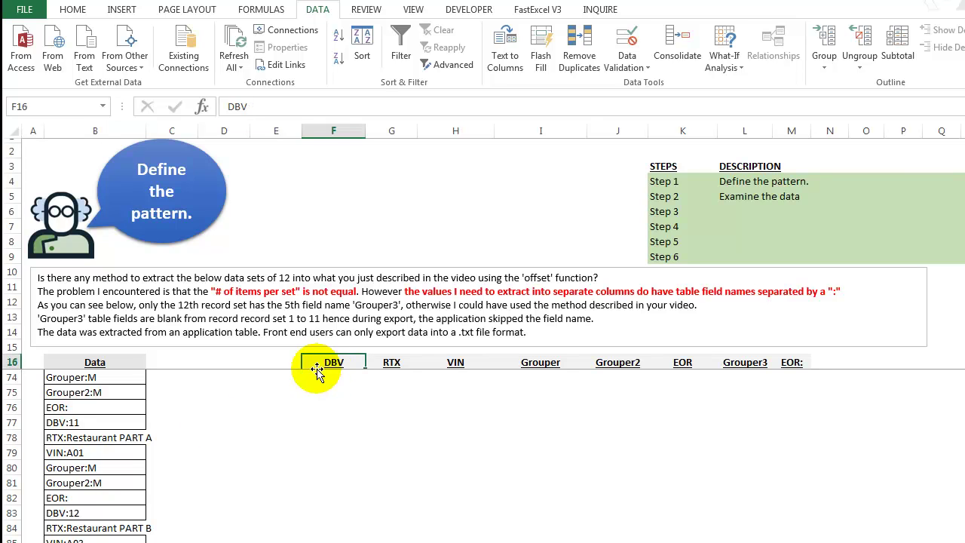
left_click(74, 512)
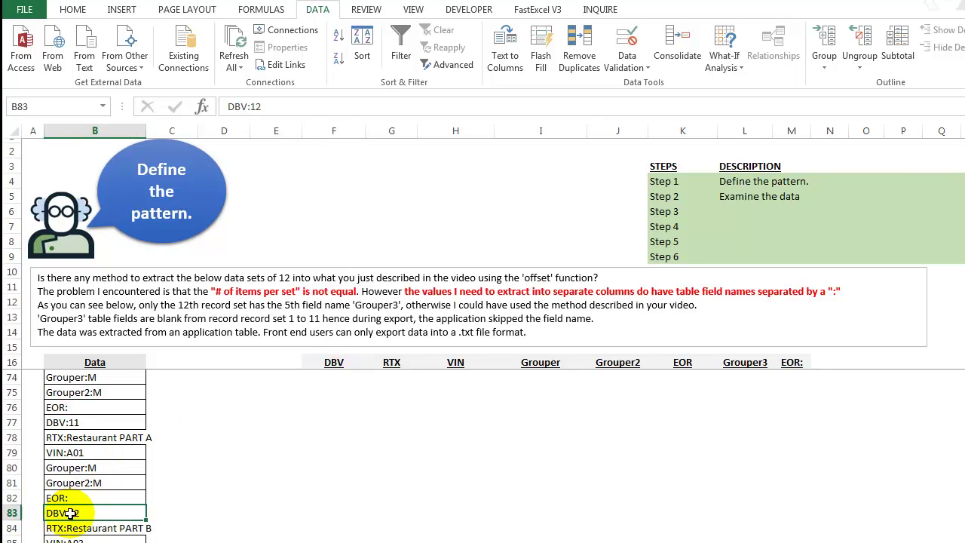
left_click(54, 422)
scroll(75, 425, "up", 19)
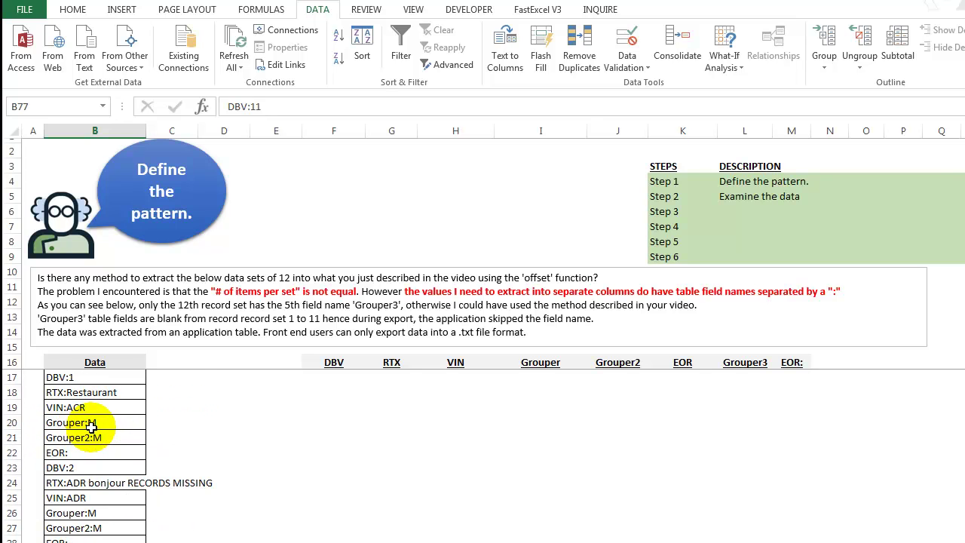
Add the header "Group#" in cell D16, between the Data column and the field-name headers.
left_click(117, 361)
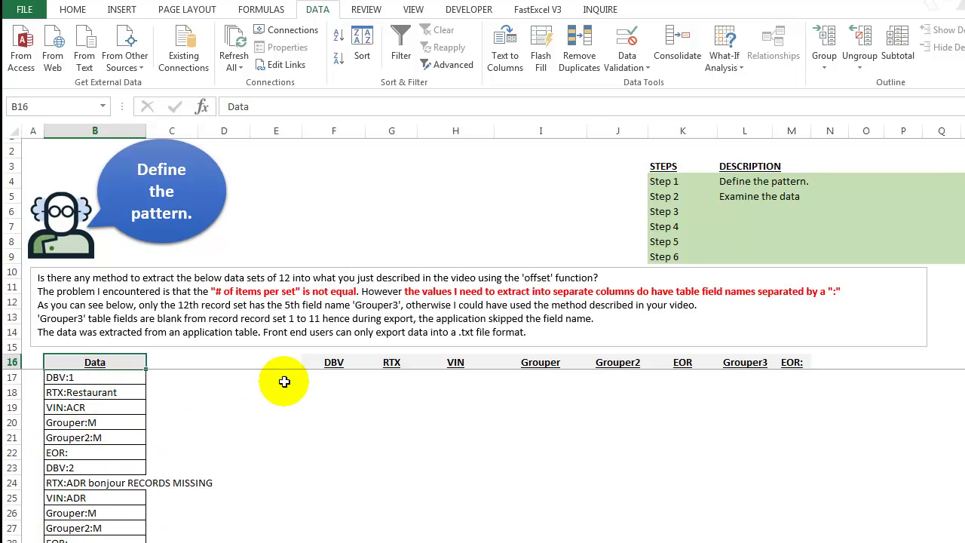
left_click(250, 360)
key("Right")
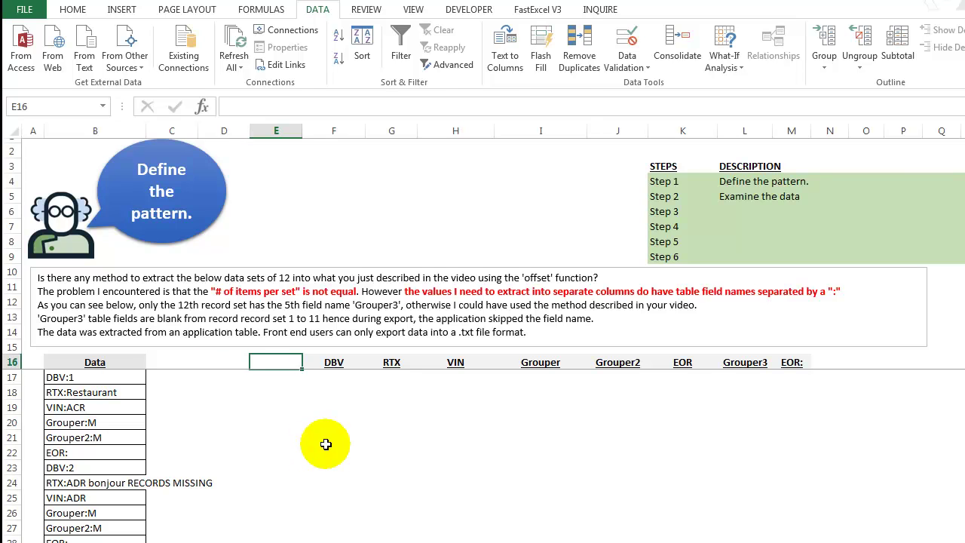
key("Left")
type("G")
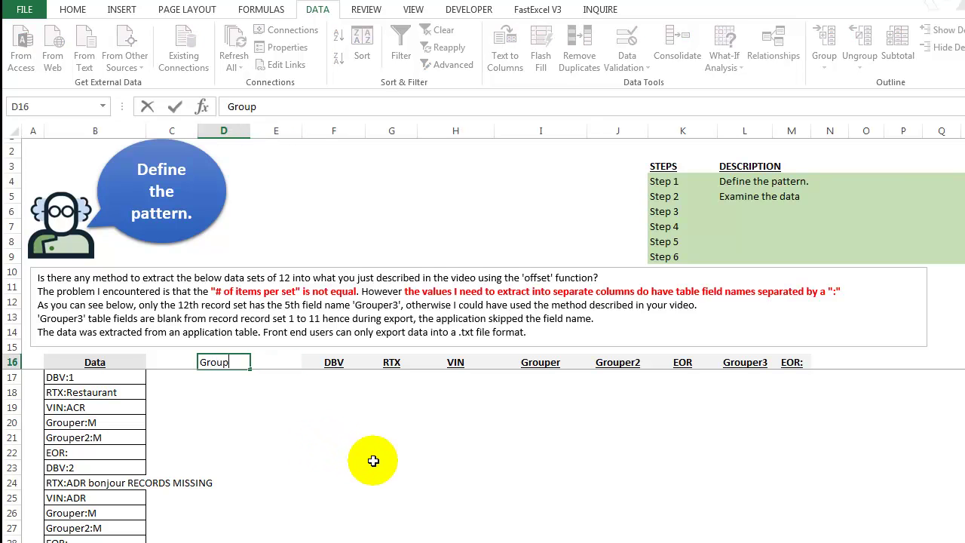
key("Return")
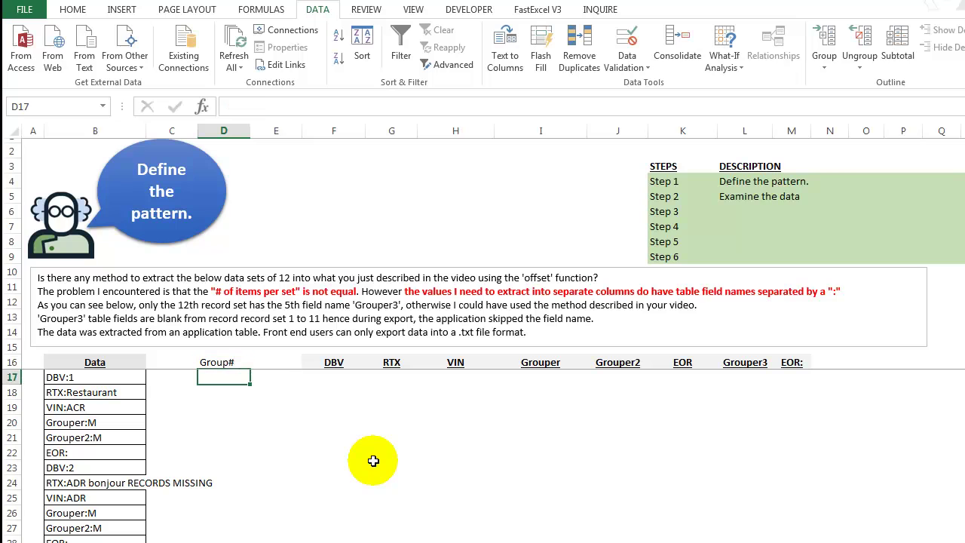
Enter "Add Group#" as the description of Step 3.
left_click(743, 183)
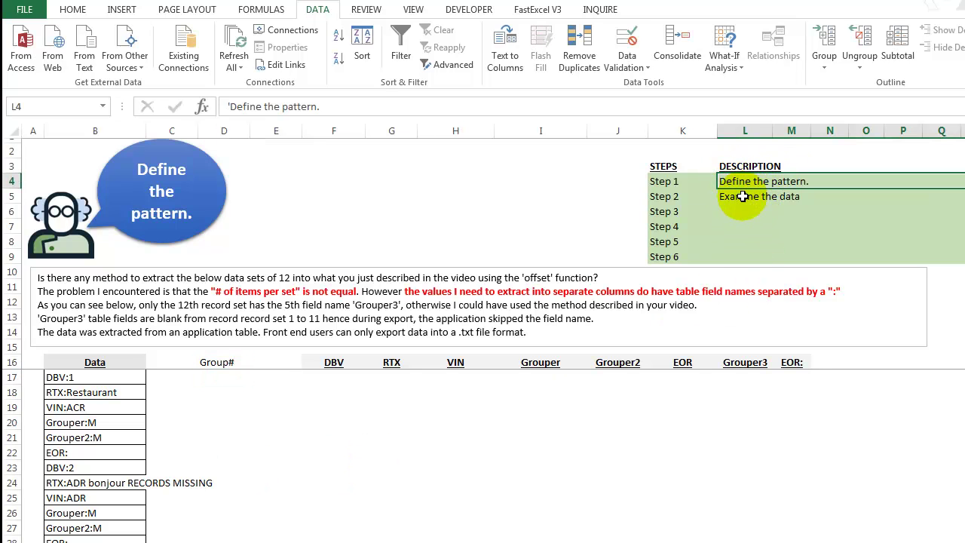
left_click(740, 196)
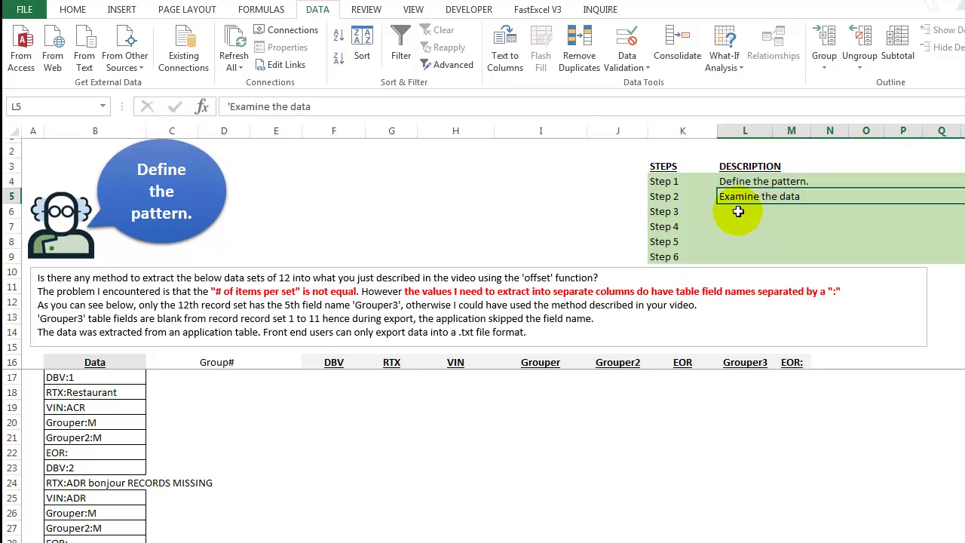
left_click(798, 216)
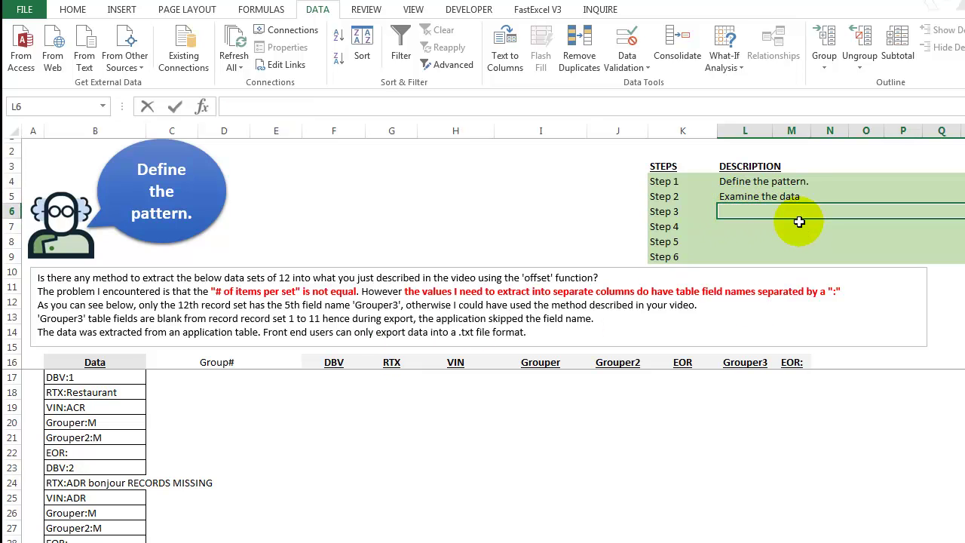
type("Add Gro")
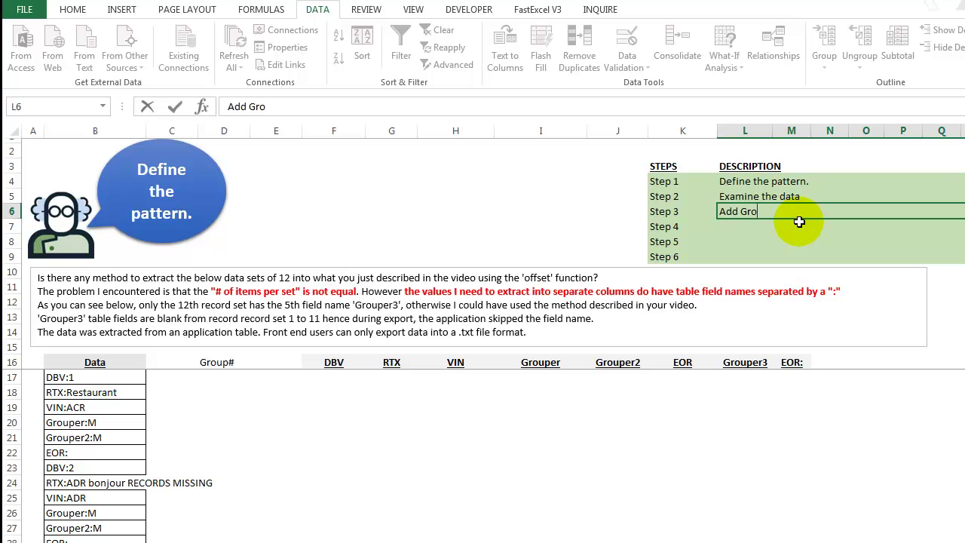
type("up#")
key("Return")
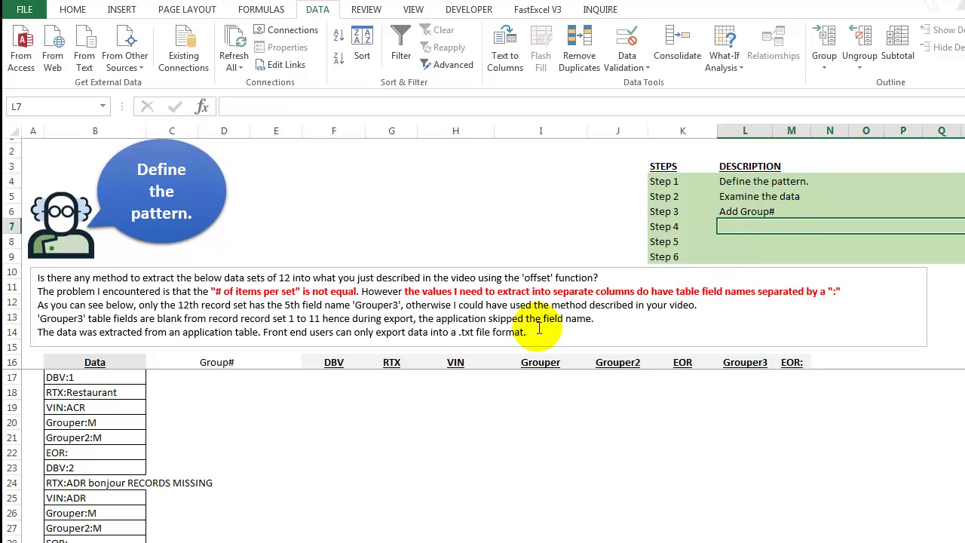
Enter =SEARCH($F$16,B17) in D17 and fill the formula down the Group# column alongside the records.
left_click(230, 379)
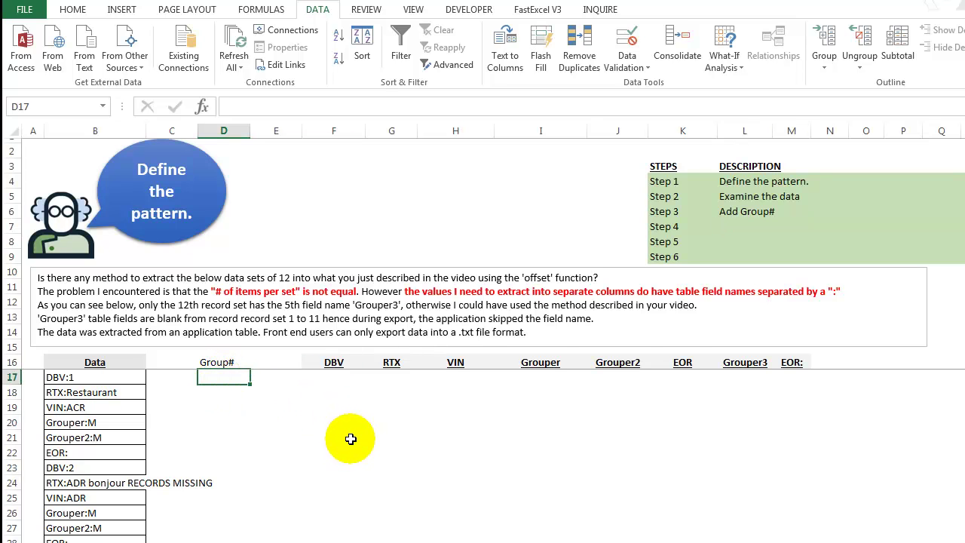
type("=search(")
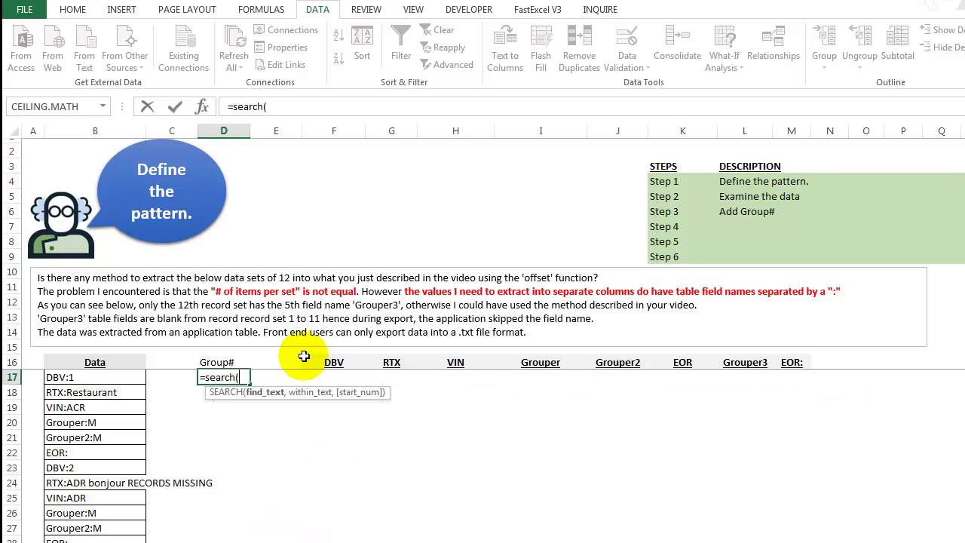
left_click(334, 358)
key("F4")
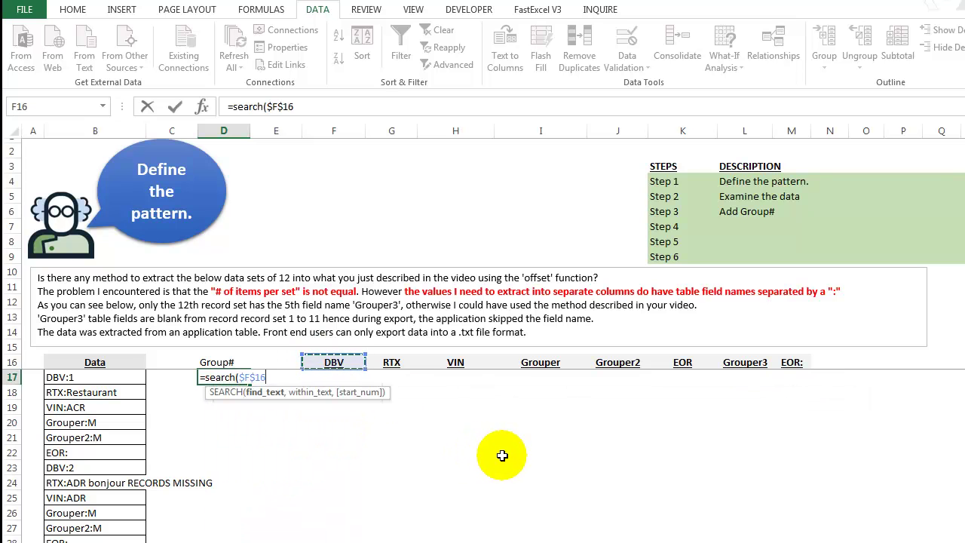
type(",")
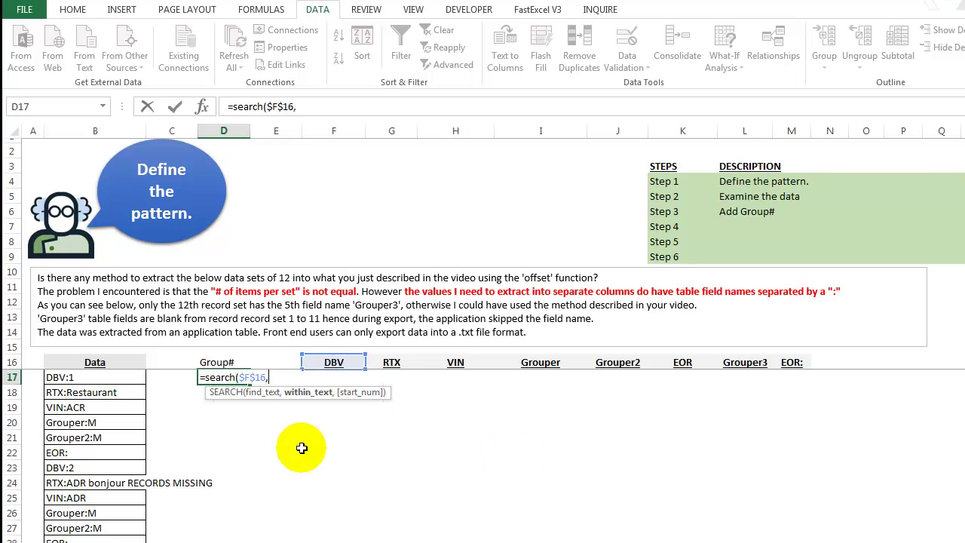
left_click(59, 379)
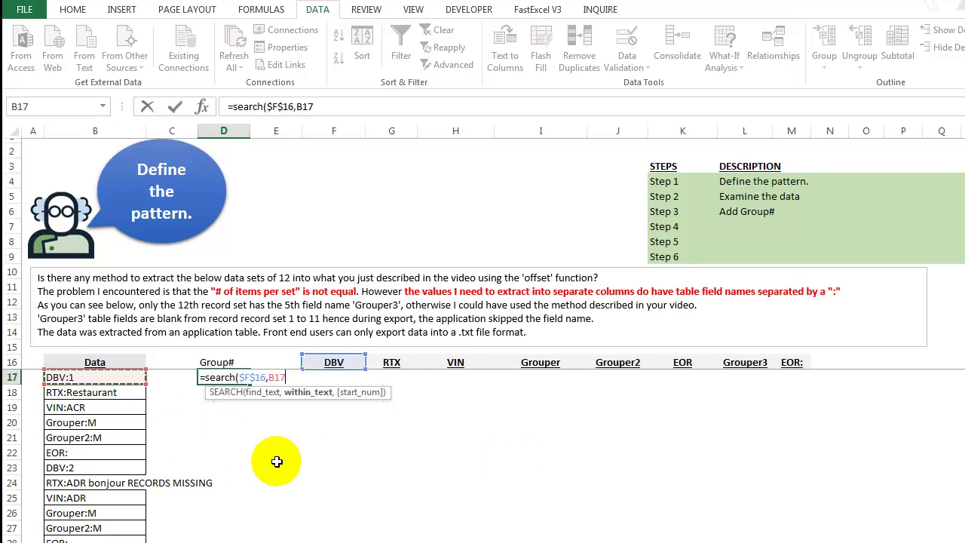
key("Return")
key("Up")
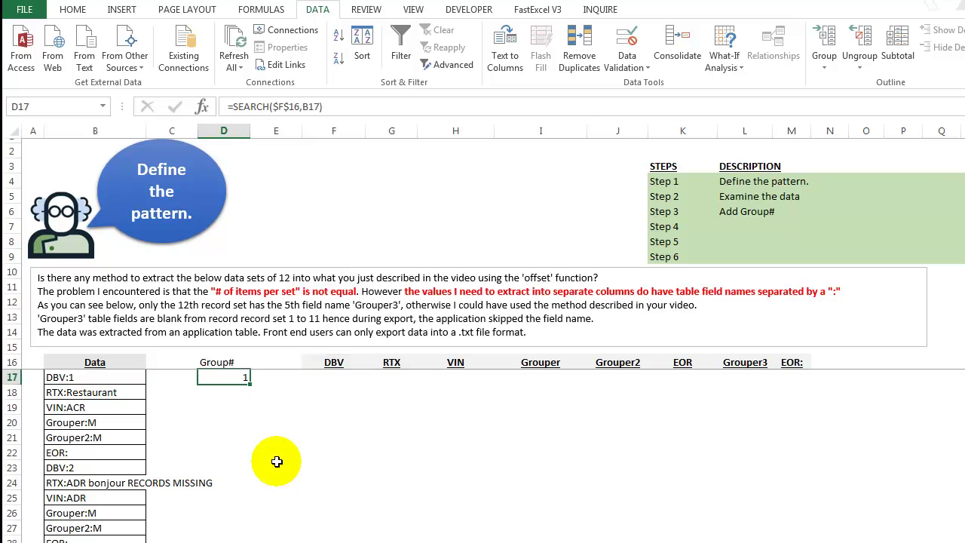
left_click_drag(249, 385, 249, 542)
Go down column B to cell B90 to locate the end of the data records.
left_click(95, 542)
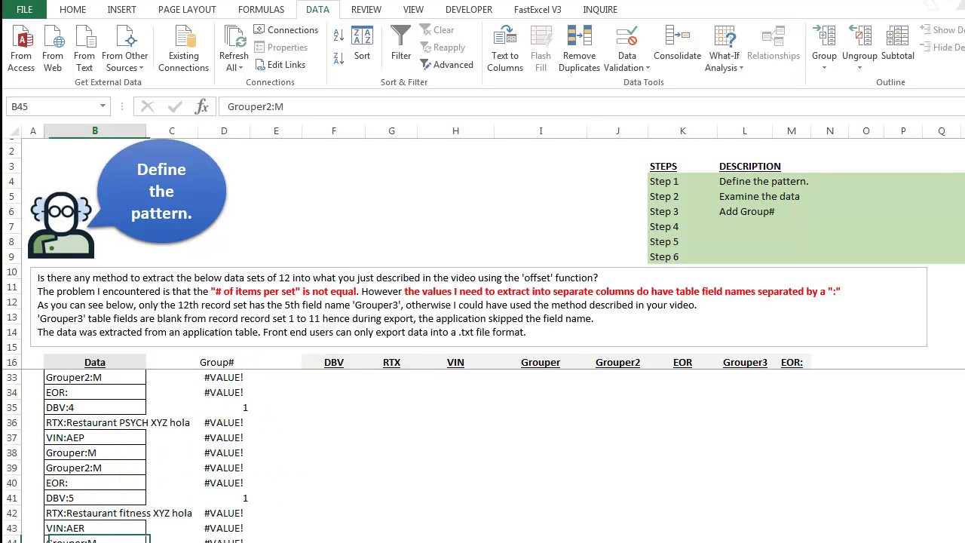
key("Down")
key("Down")
key("Down")
key("Down")
key("Down")
key("Down")
key("Down")
key("Down")
key("Down")
key("Down")
key("Down")
key("Down")
key("Down")
key("Down")
key("Down")
key("Down")
key("Down")
key("Down")
key("Down")
key("Down")
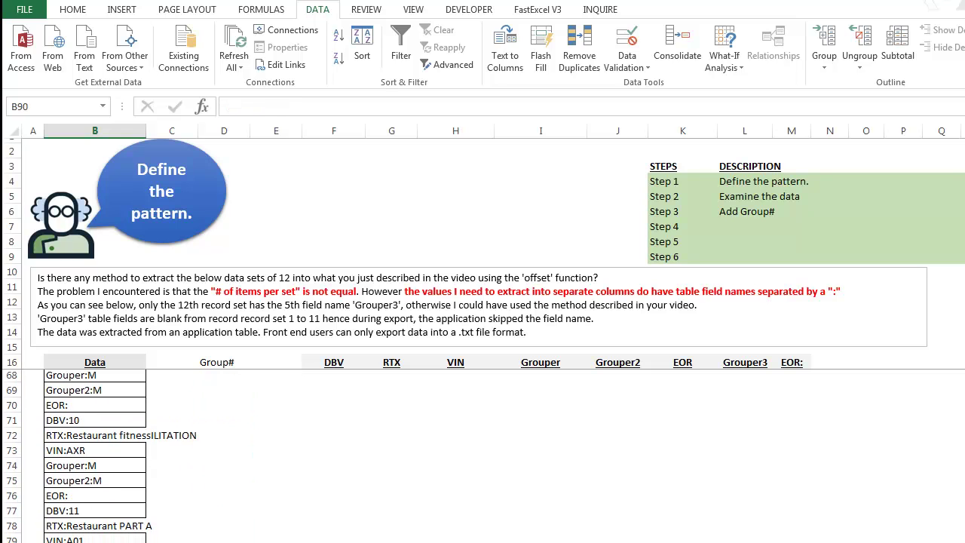
Extend the SEARCH formula in the Group# column from D53 down to D89, the last data record.
key("Right")
key("Right")
key("ctrl+shift+Up")
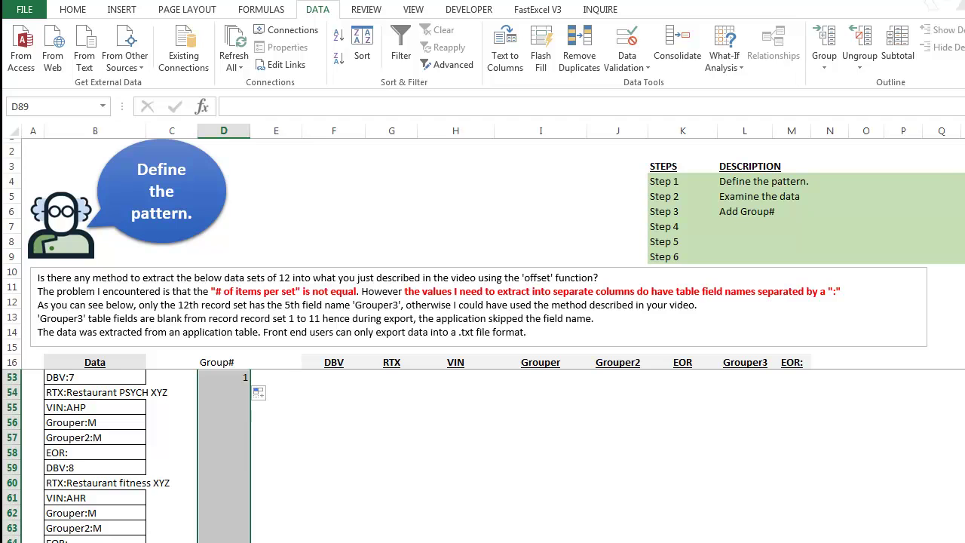
key("ctrl+d")
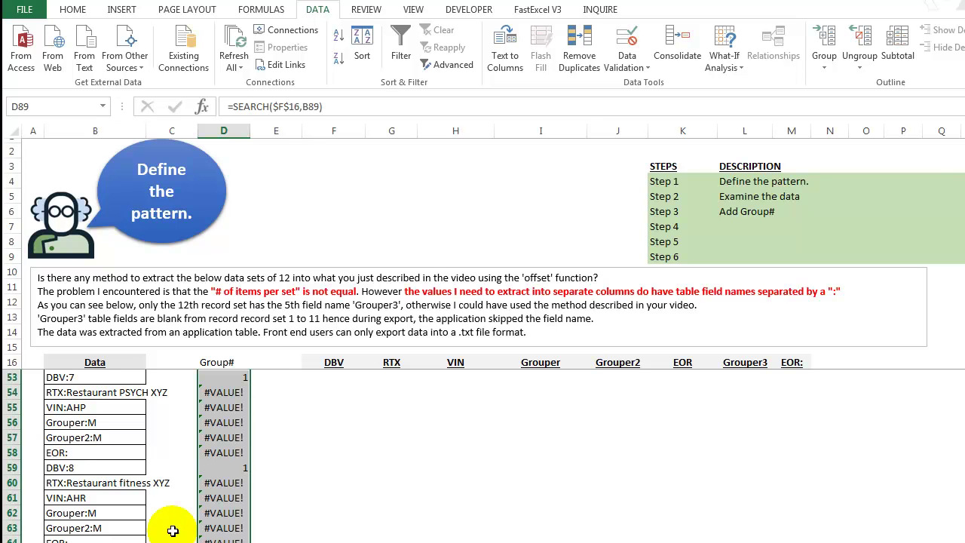
scroll(302, 503, "down", 4)
scroll(302, 502, "down", 5)
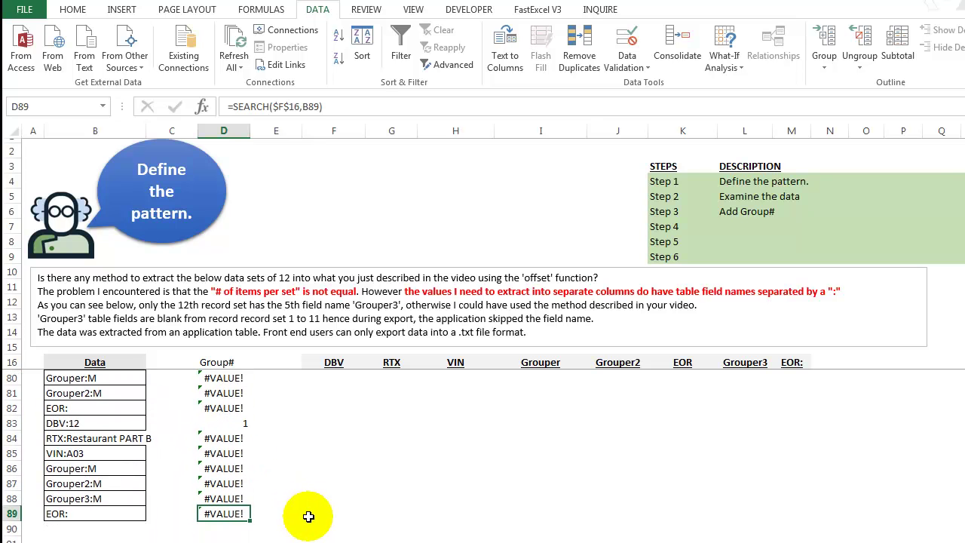
key("ctrl+Up")
key("Down")
left_click(327, 365)
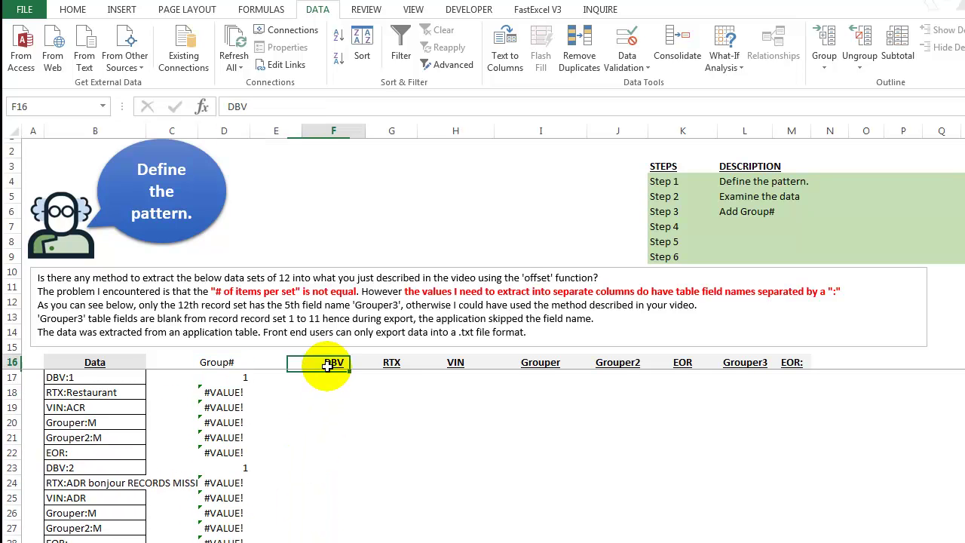
left_click(218, 377)
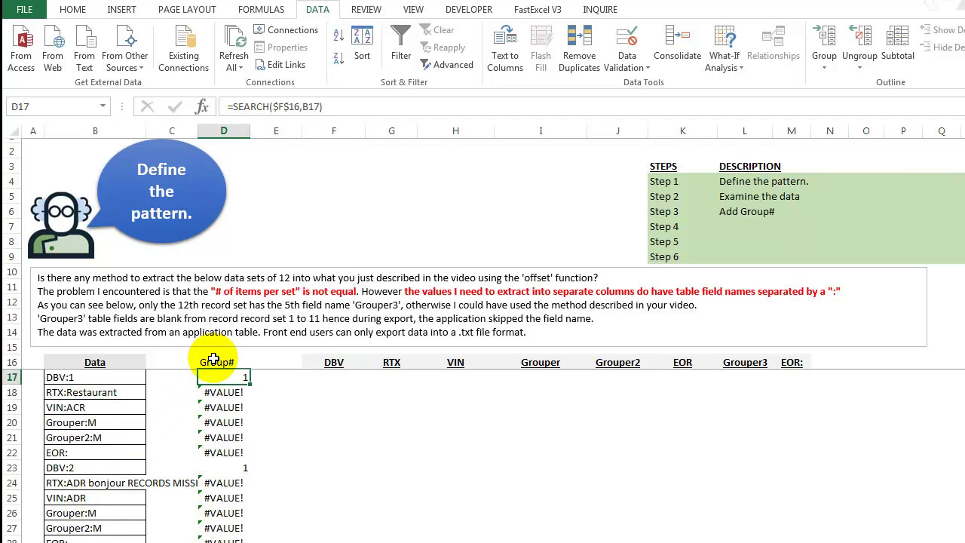
Insert a blank column between the Group# column and the DBV field-name column.
left_click(214, 359)
left_click(265, 360)
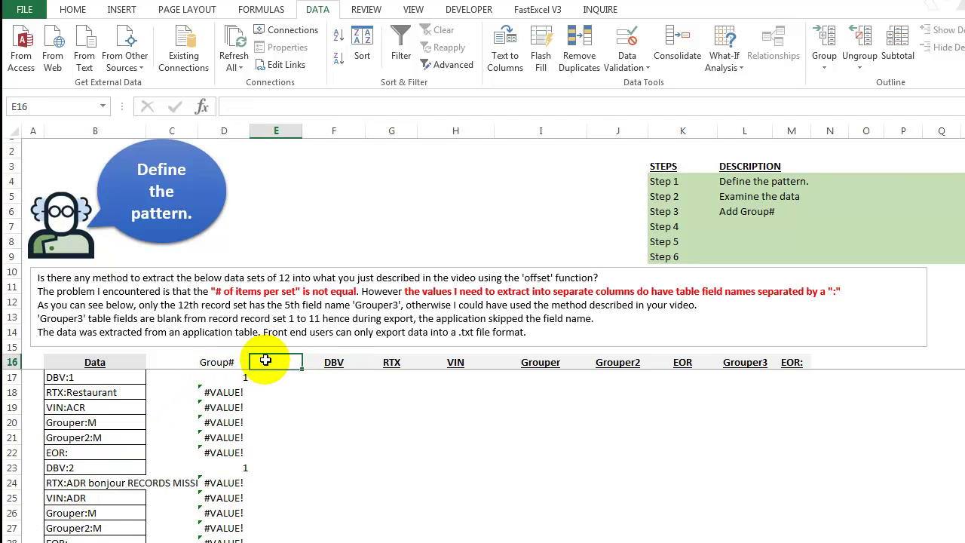
left_click(276, 131)
right_click(284, 130)
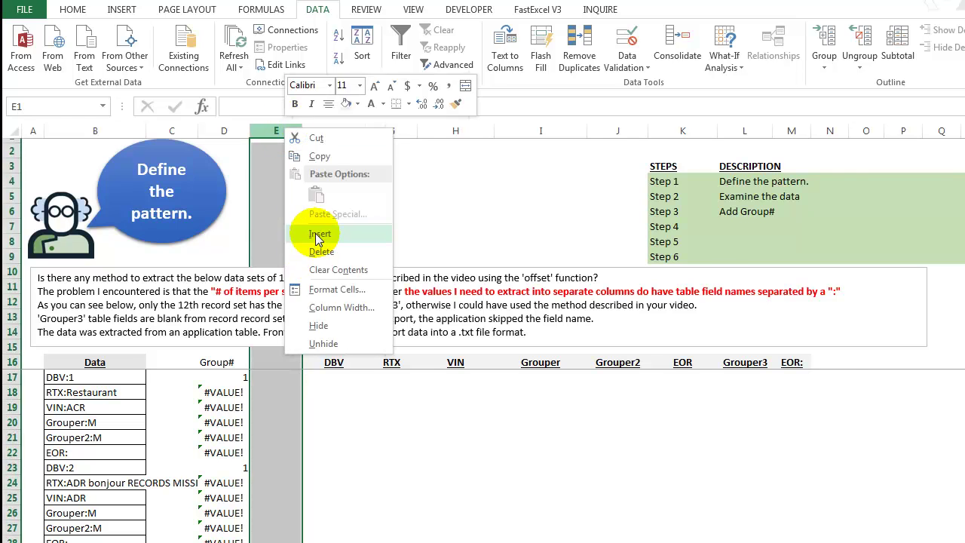
left_click(318, 235)
left_click(226, 362)
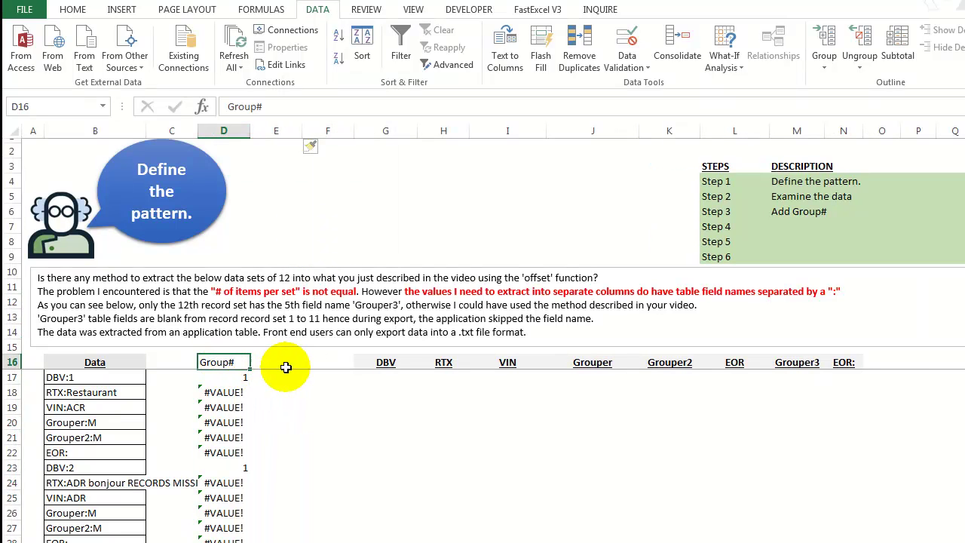
left_click(266, 359)
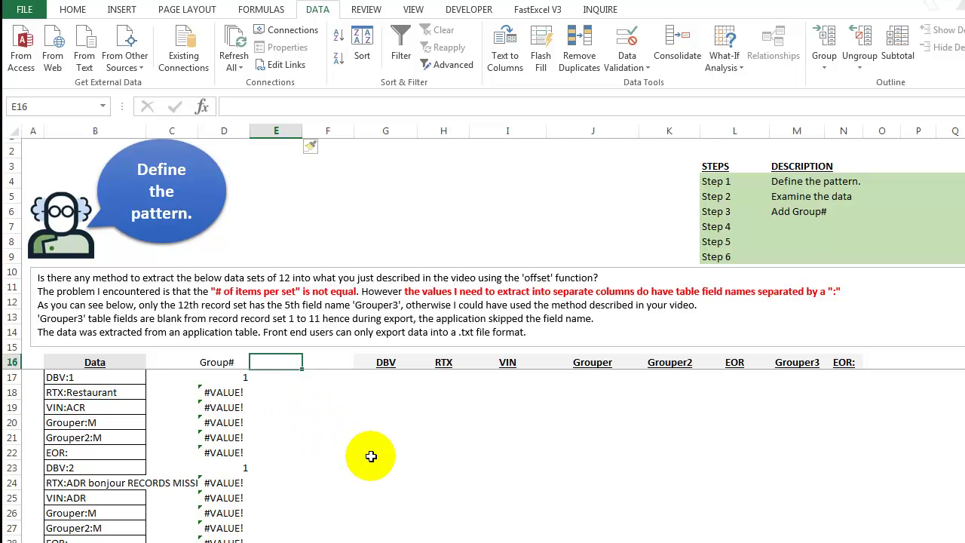
key("Down")
key("Down")
key("Down")
key("Down")
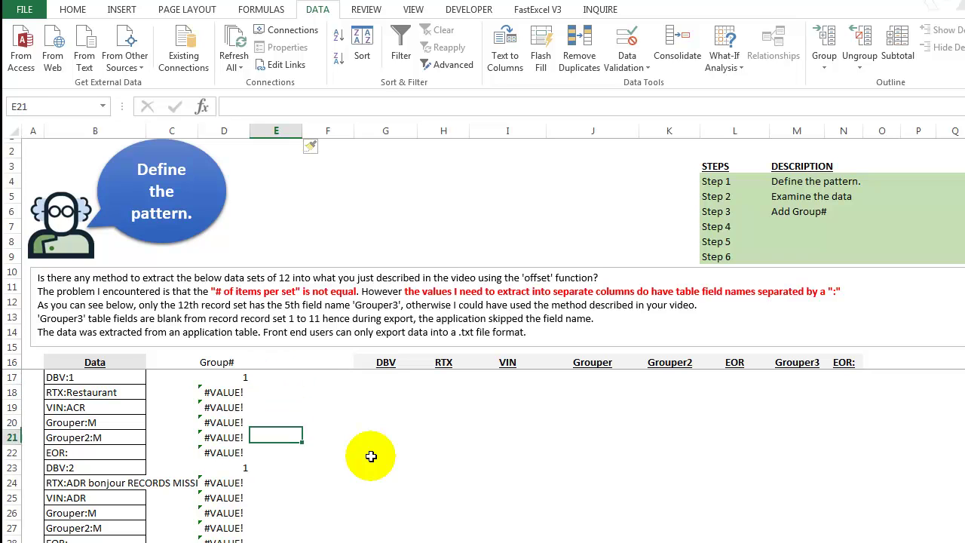
Try =IF(D17=1,RIGHT($B17,1)+0) in E17 and fill it down column E alongside the records.
key("Up")
key("Up")
key("Up")
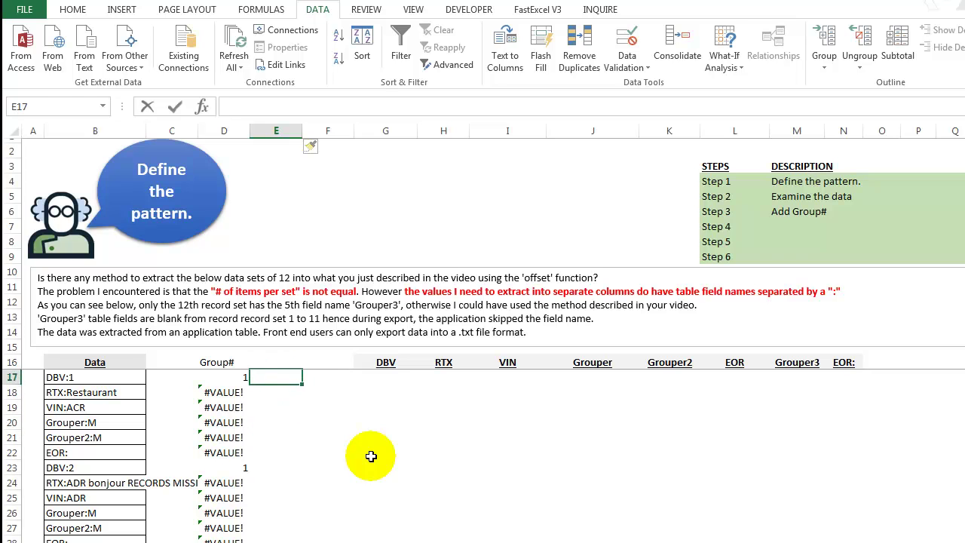
type("=if(")
key("Left")
type("=1,right(")
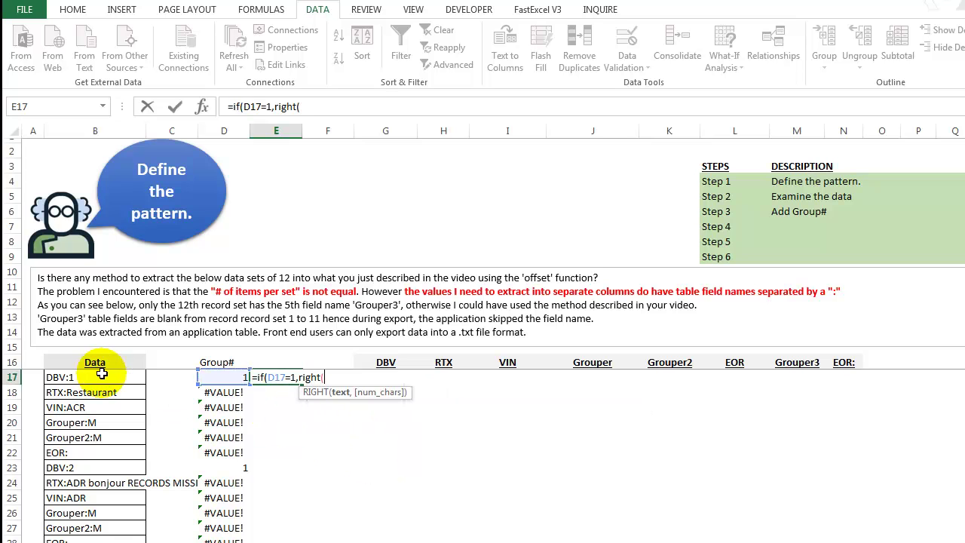
left_click(102, 375)
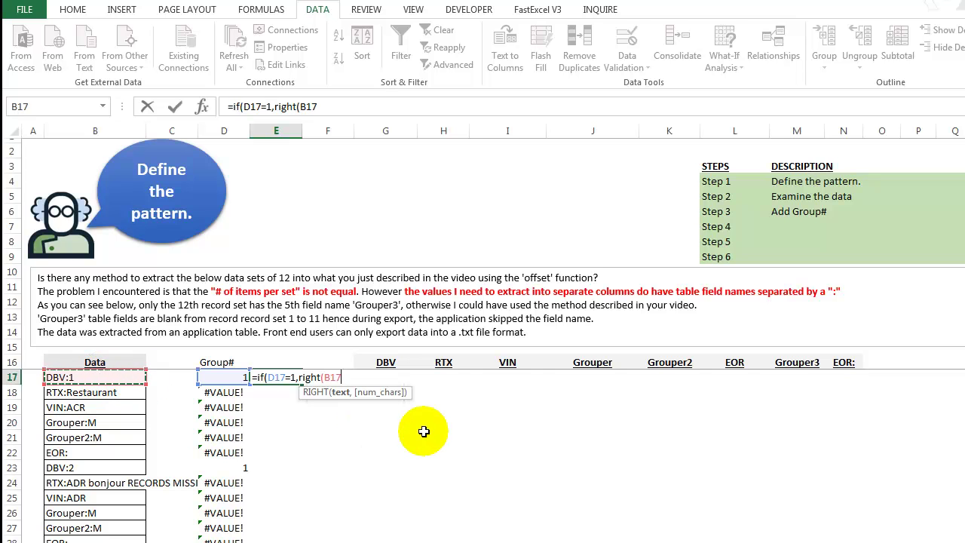
type(",1)")
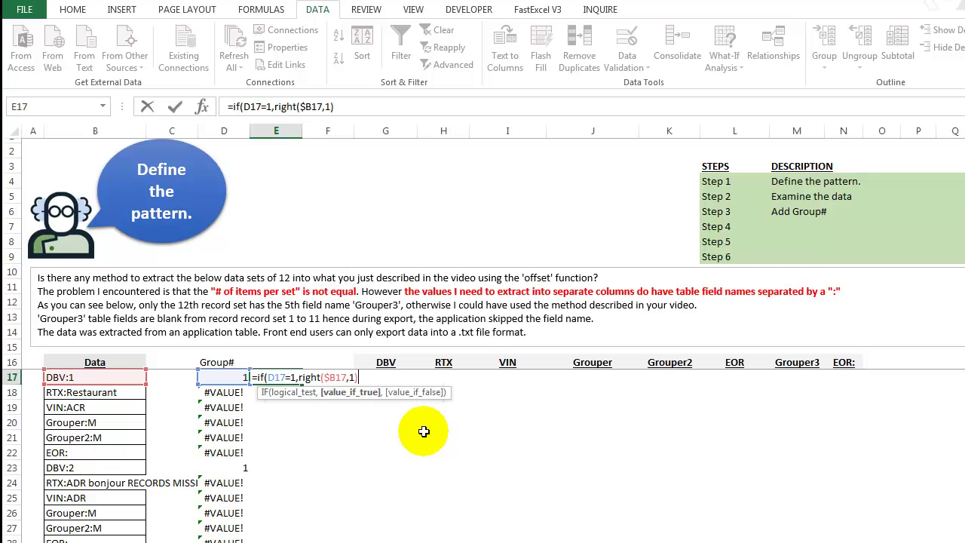
type("+0")
key("Return")
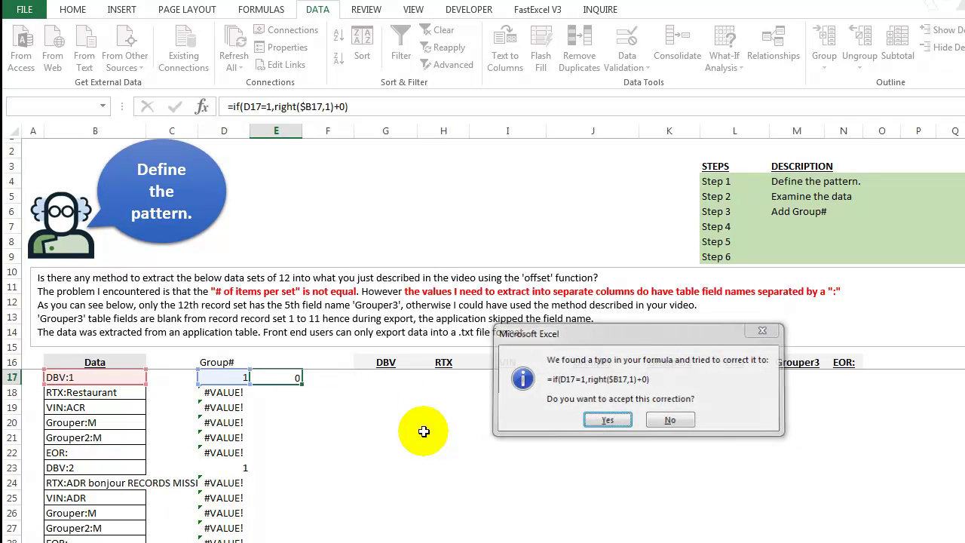
key("Return")
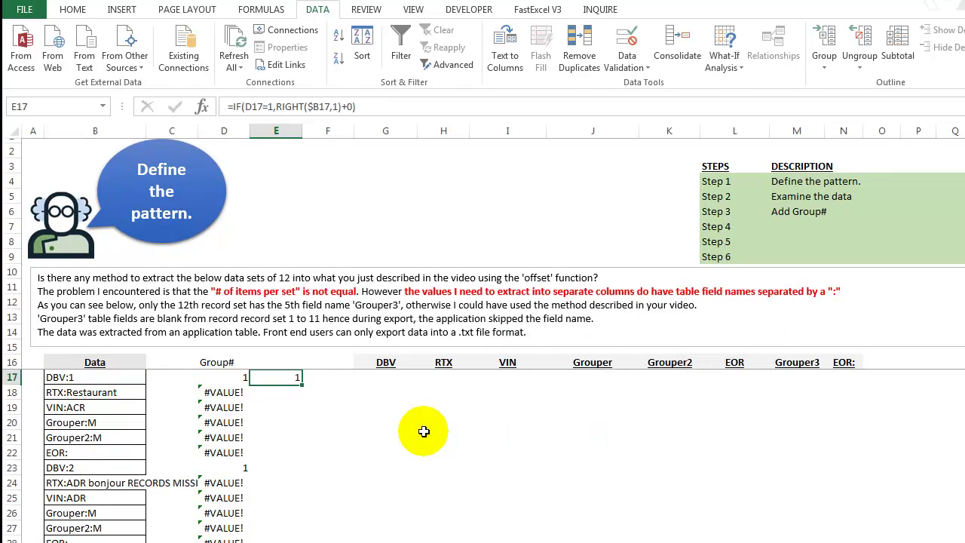
double_click(303, 387)
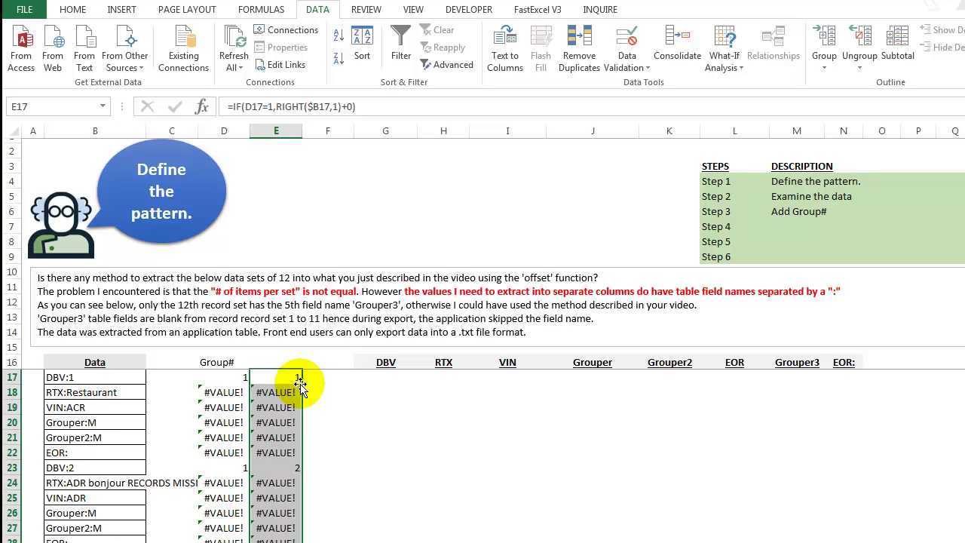
Check the extracted numbers down column E, including the result in E71 for the DBV:10 record.
left_click(285, 376)
scroll(288, 415, "down", 8)
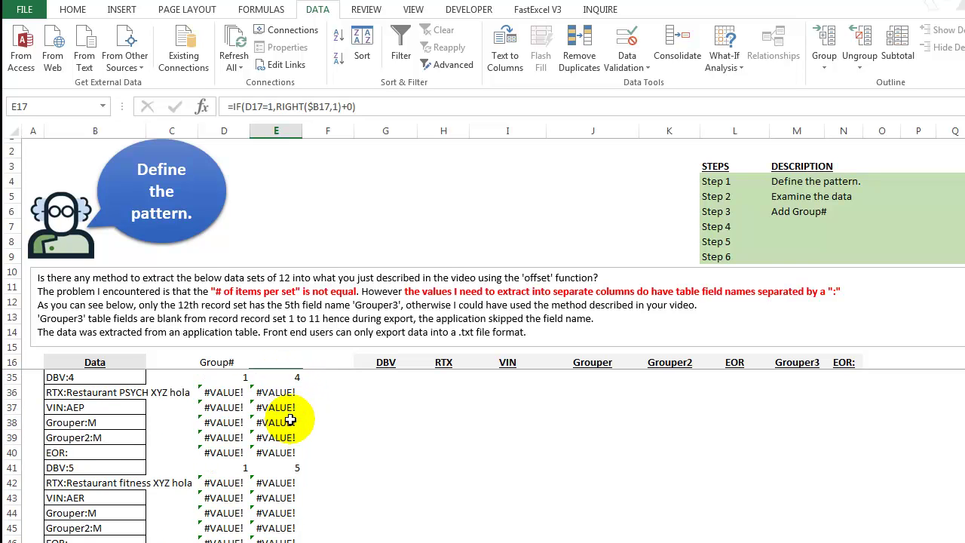
scroll(291, 420, "down", 10)
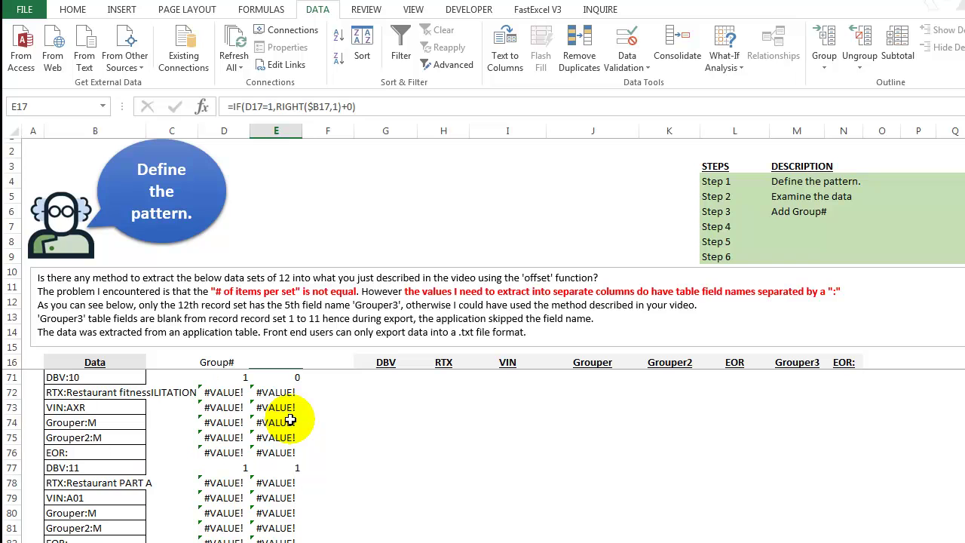
scroll(290, 420, "up", 1)
left_click(294, 424)
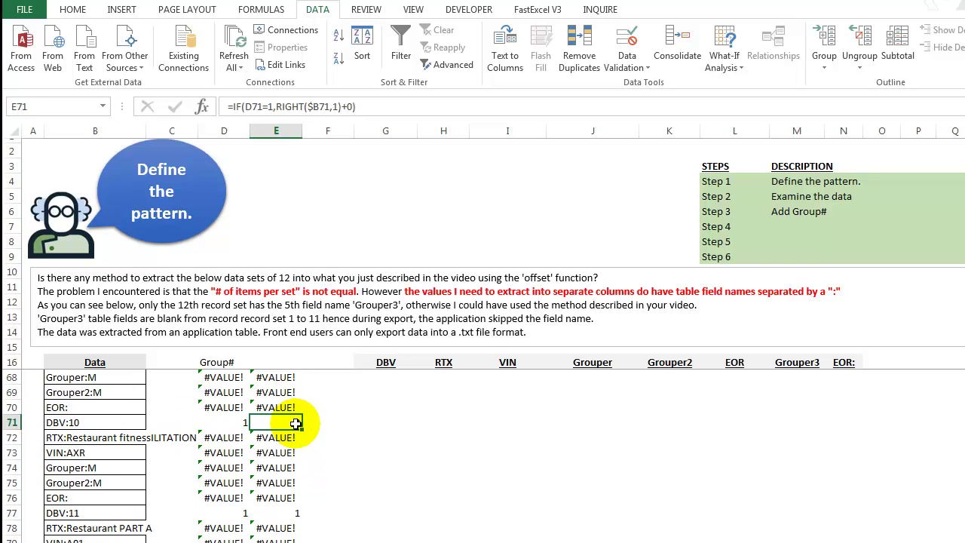
key("ctrl+Up")
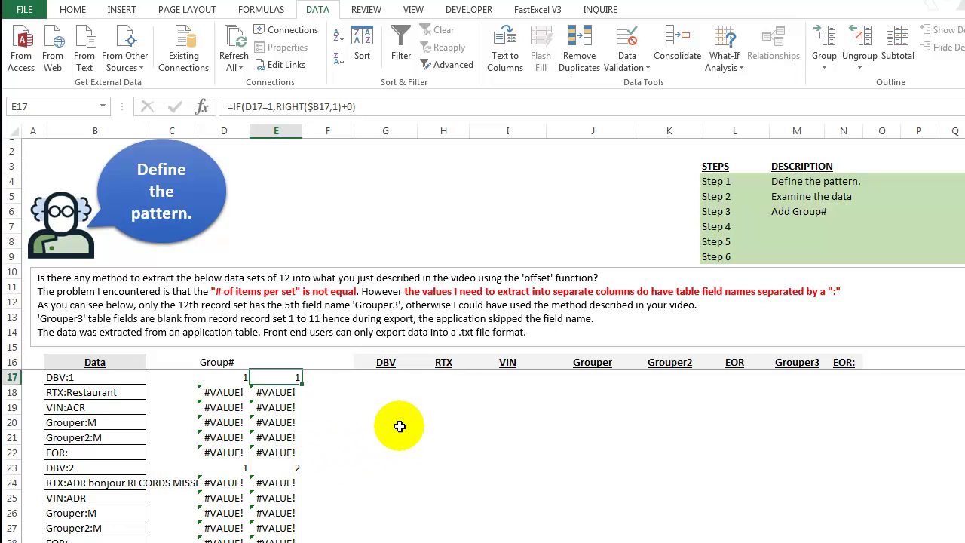
Replace the formula in E17 with =FIND(":",B17) to locate the colon in the record.
key("Delete")
type("=find(")
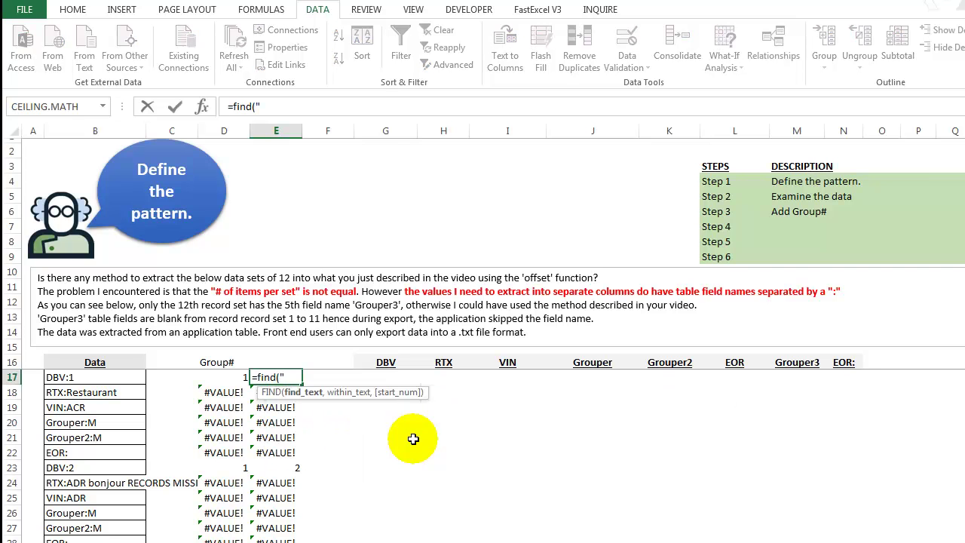
type("\":\",")
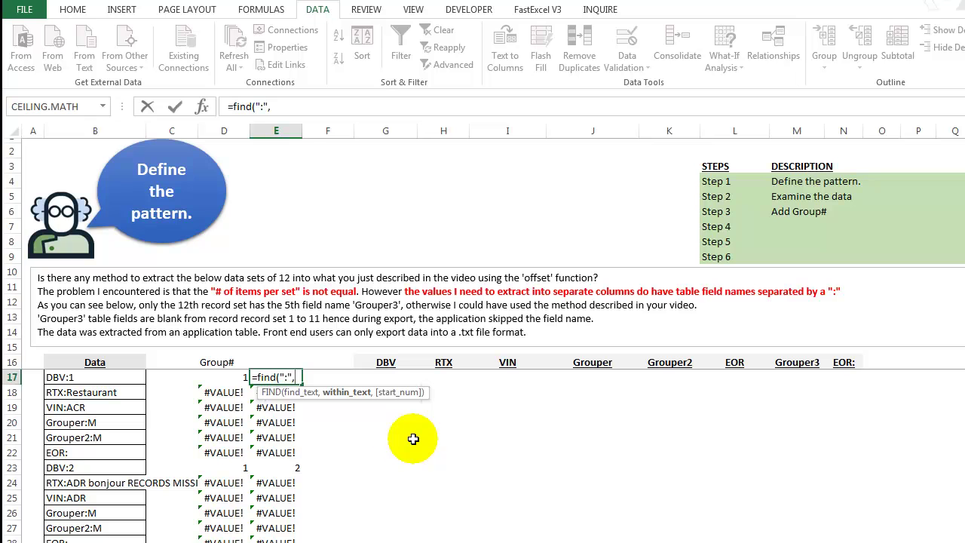
left_click(80, 374)
type(")")
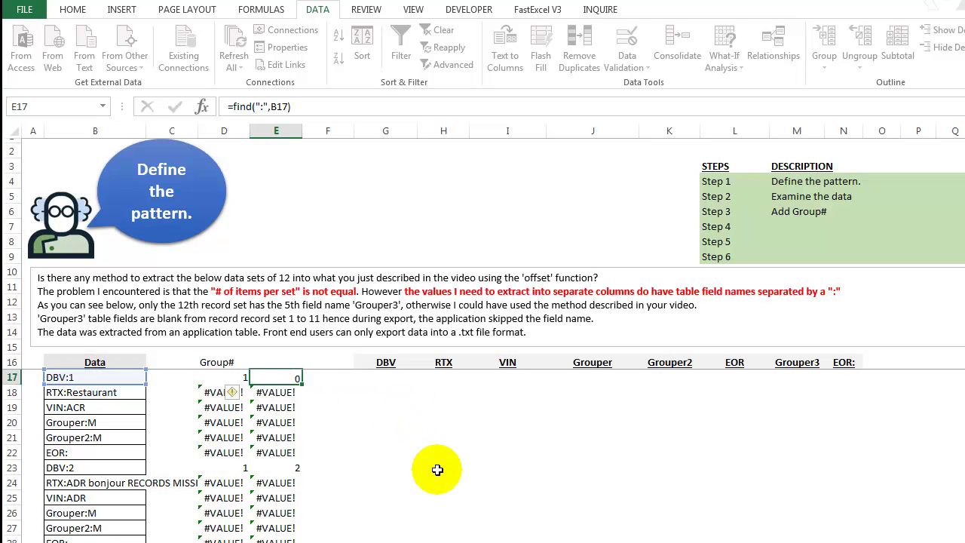
key("Return")
key("Up")
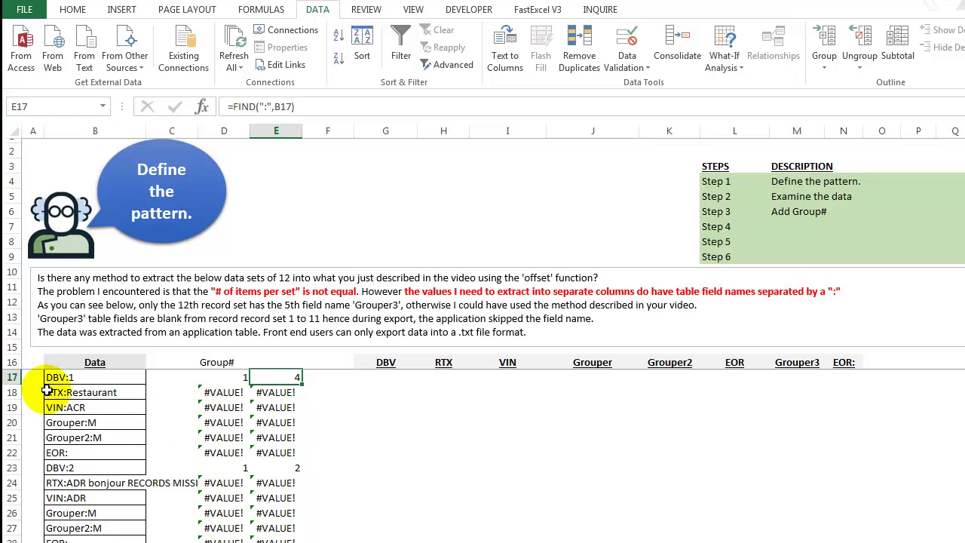
Extend the E17 formula to =MID(B17,FIND(":",B17)+1,100) and fill it down column E alongside the records.
left_click(233, 107)
type("mid(")
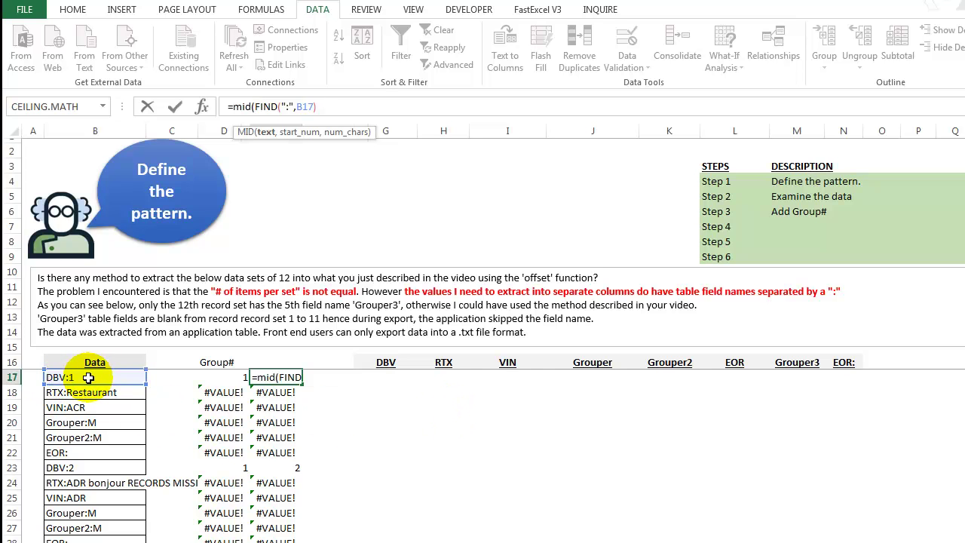
left_click(89, 378)
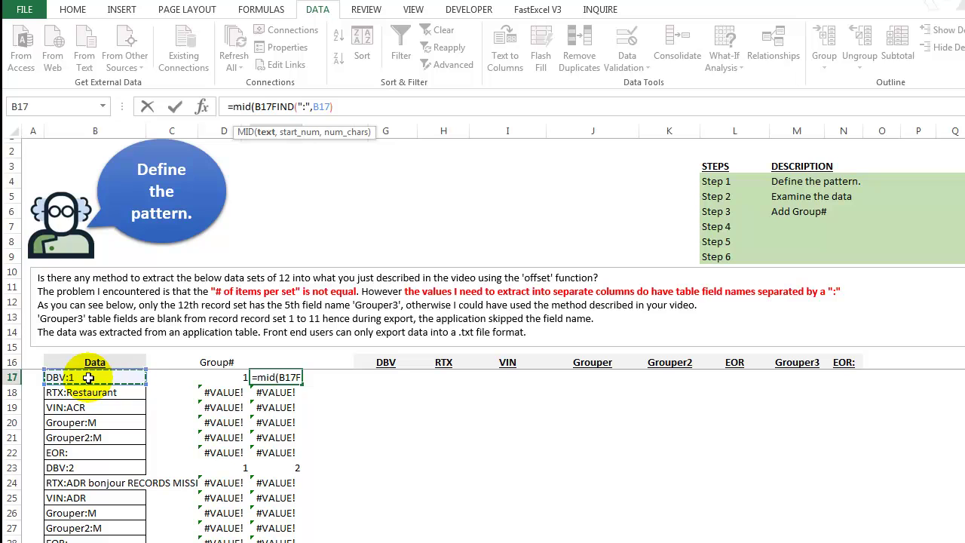
type(",")
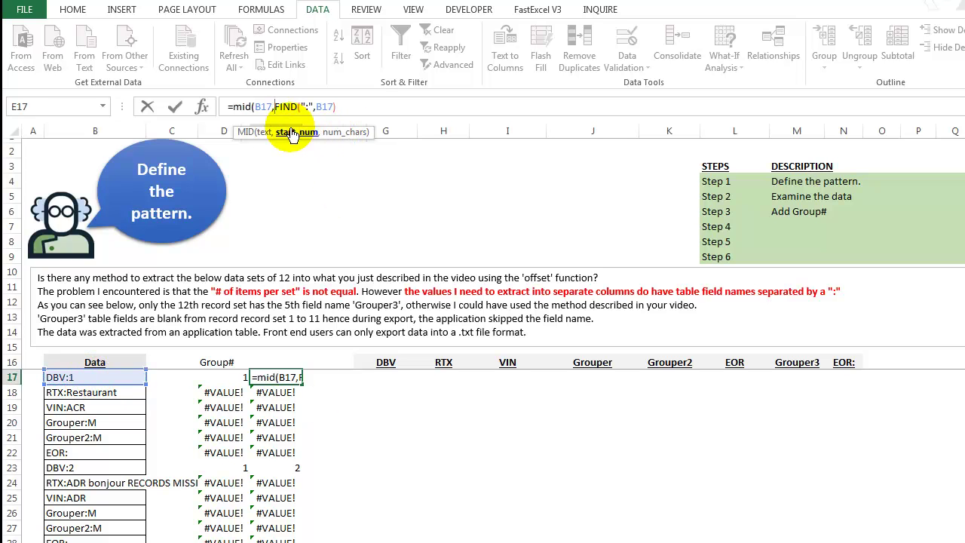
left_click(263, 133)
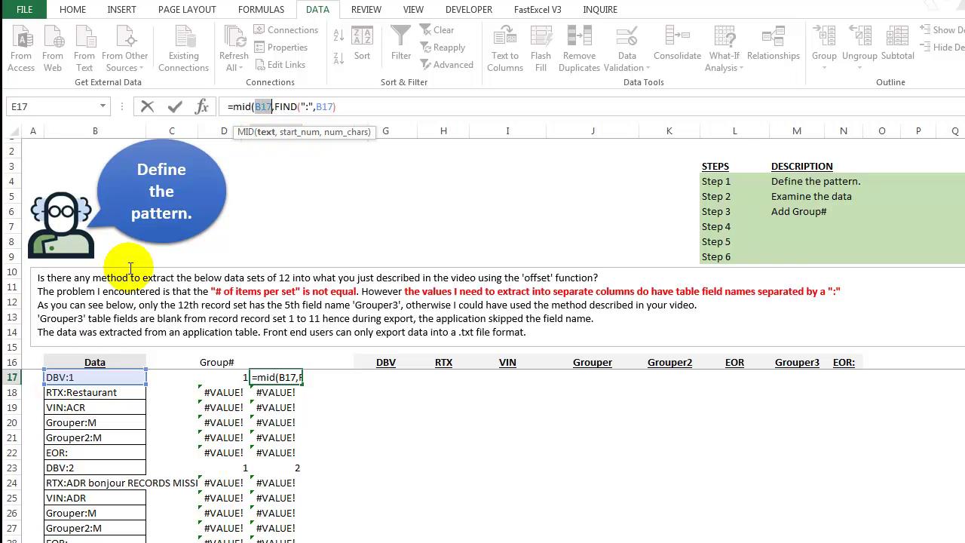
left_click(353, 109)
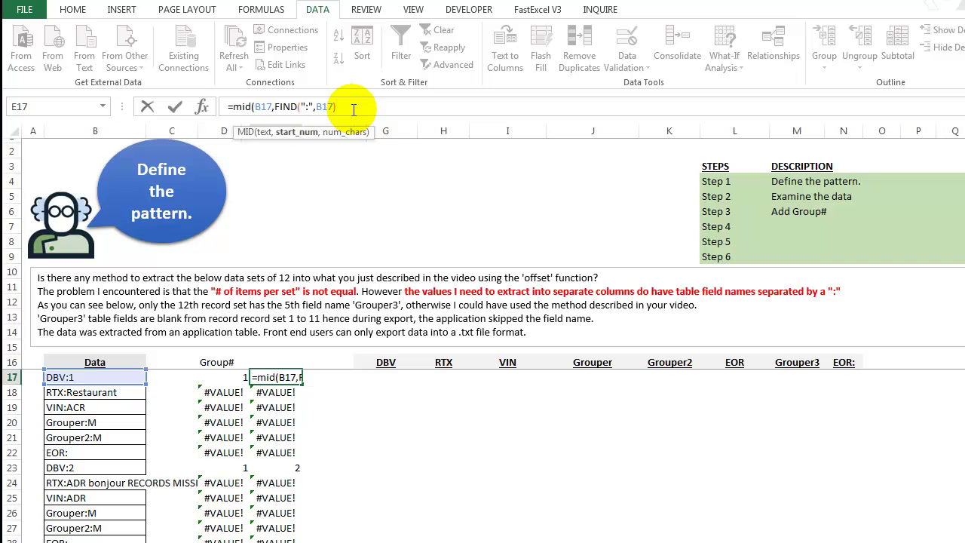
type(",100")
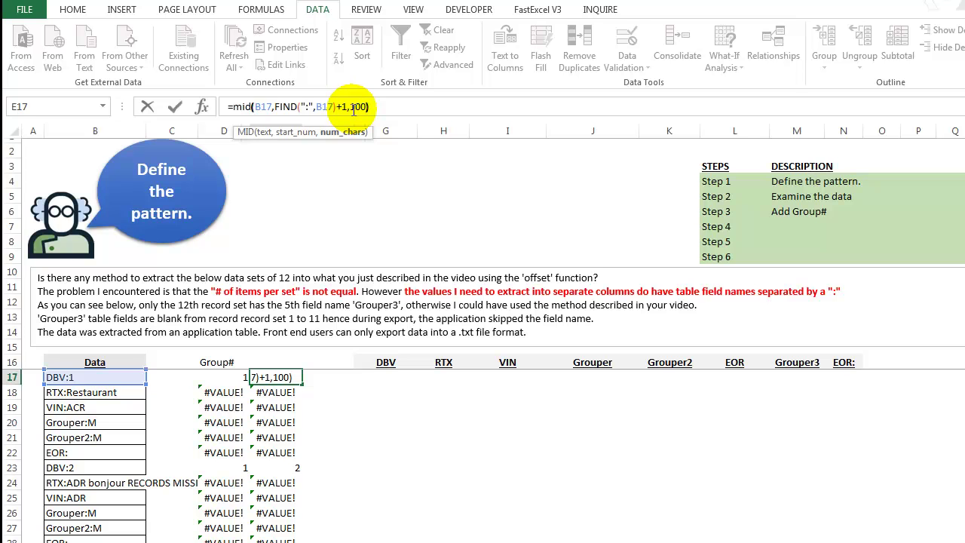
key("ctrl+Return")
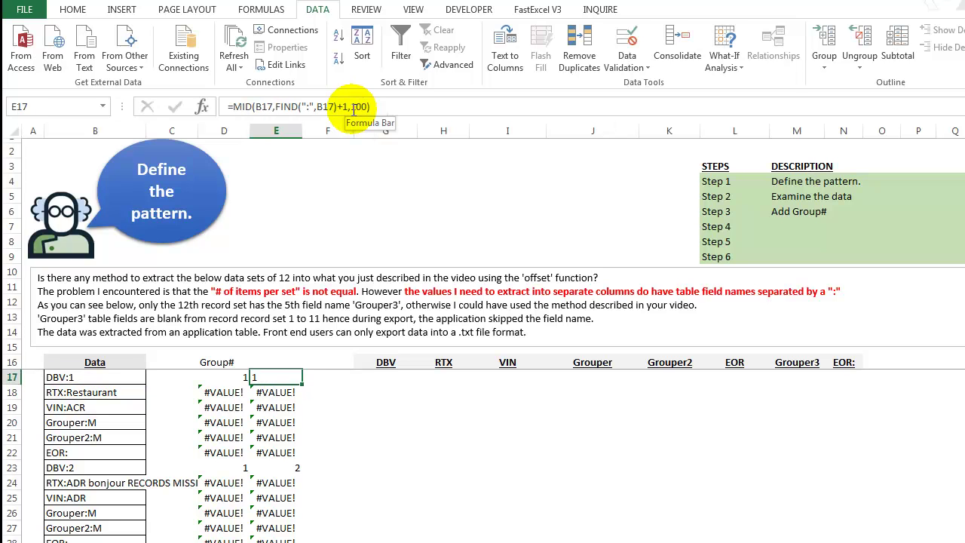
double_click(303, 384)
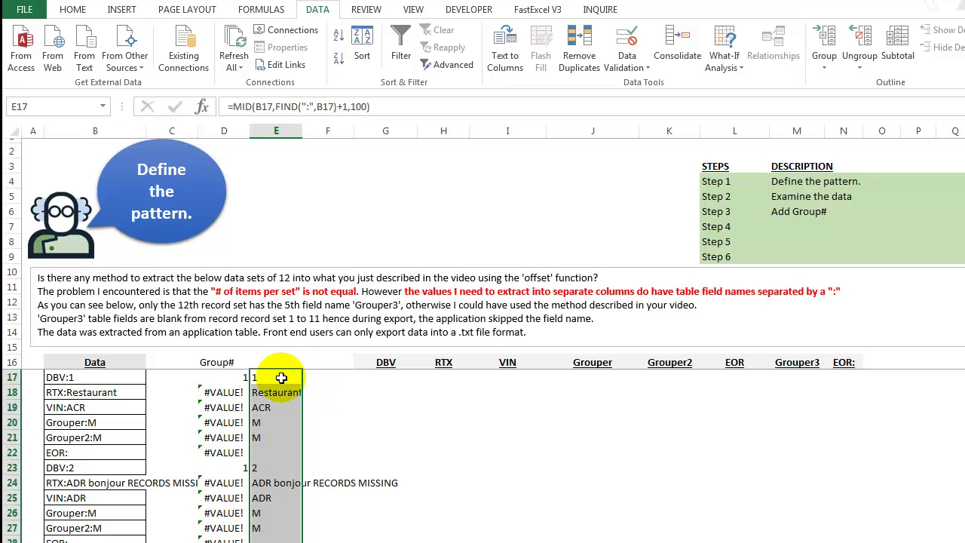
left_click(281, 378)
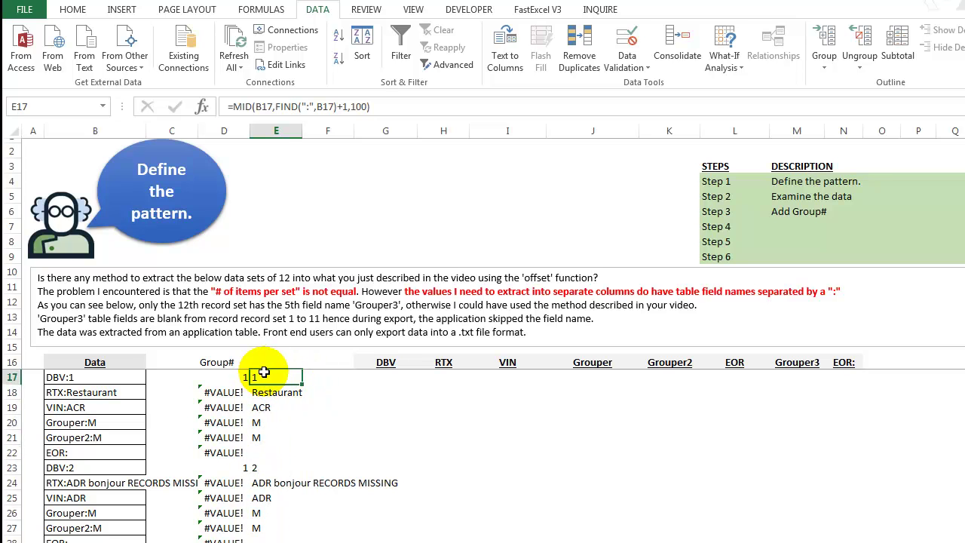
left_click(236, 106)
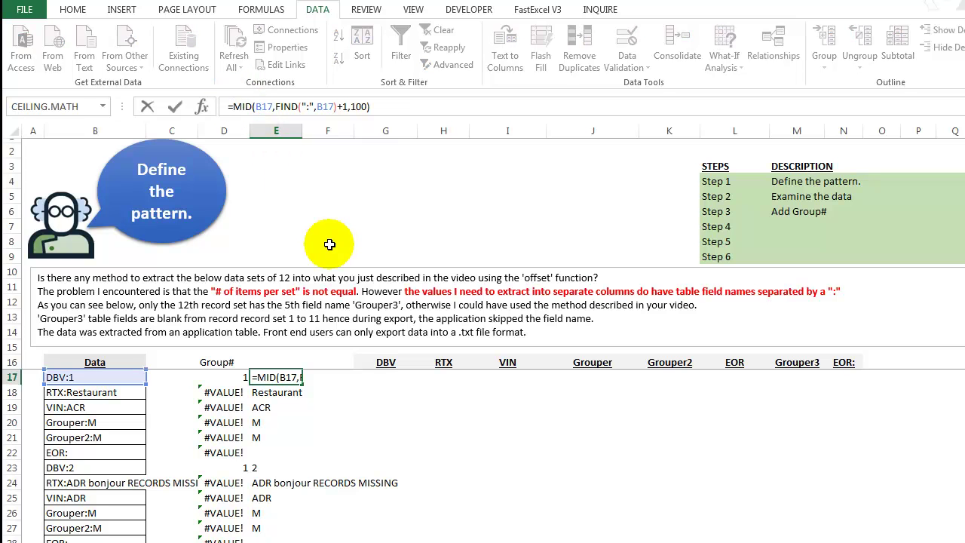
key("Escape")
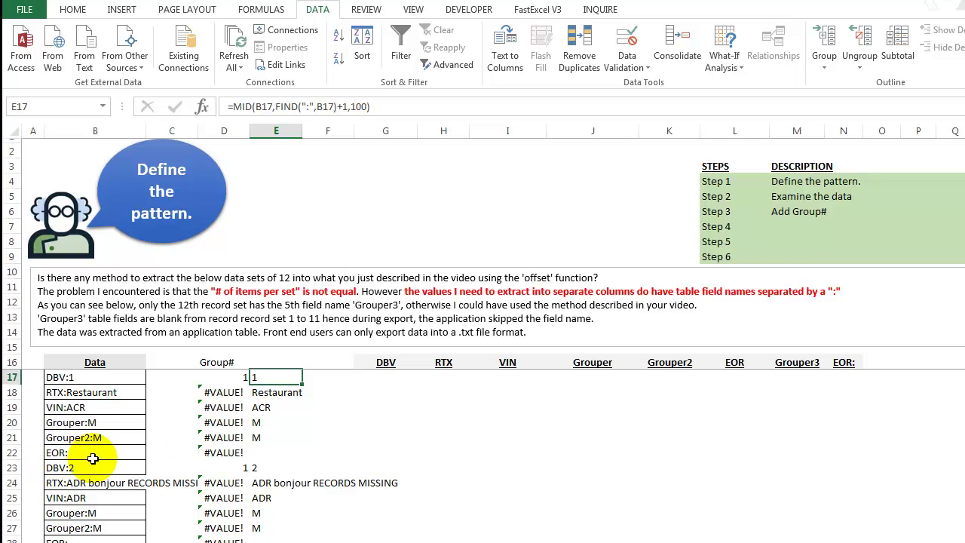
left_click_drag(227, 393, 224, 452)
Wrap the E17 formula as =IF(ISERROR(D17),"",MID(B17,FIND(":",B17)+1,100)) and fill it down column E alongside the records.
left_click(276, 377)
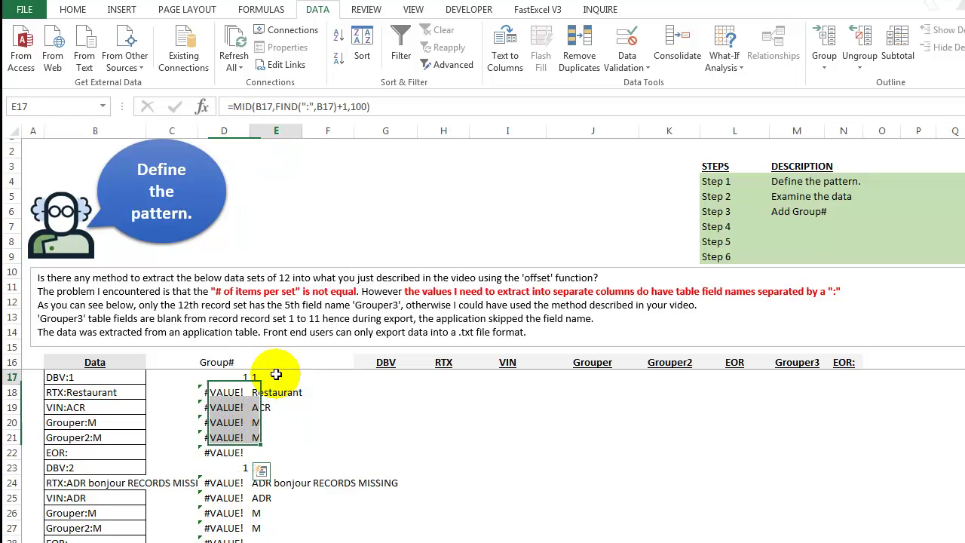
left_click(235, 106)
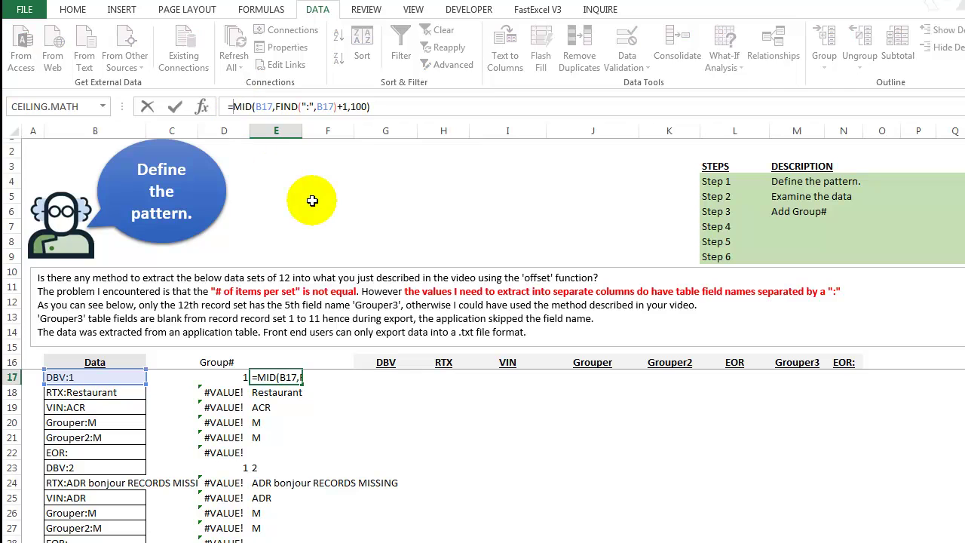
type("if(iserror")
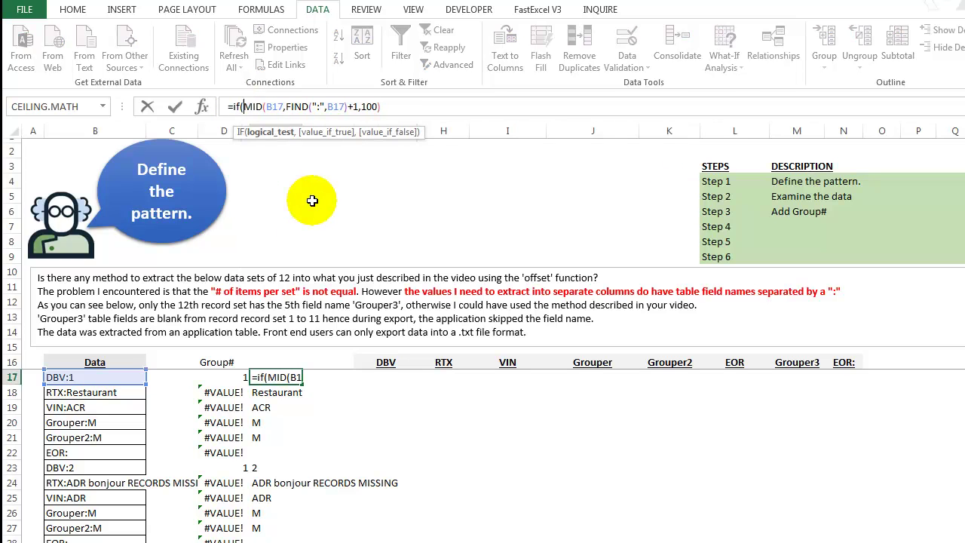
type("(")
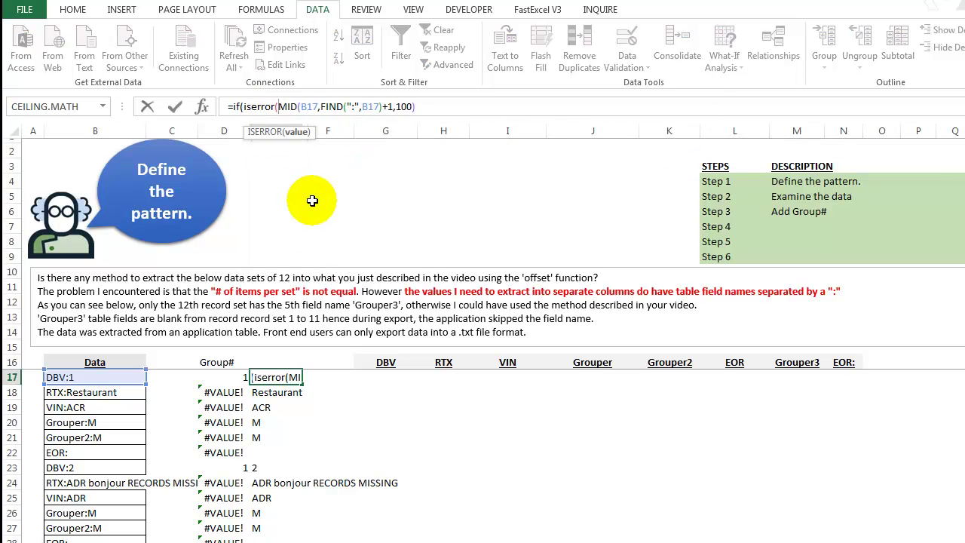
left_click(216, 377)
type("),\"\",")
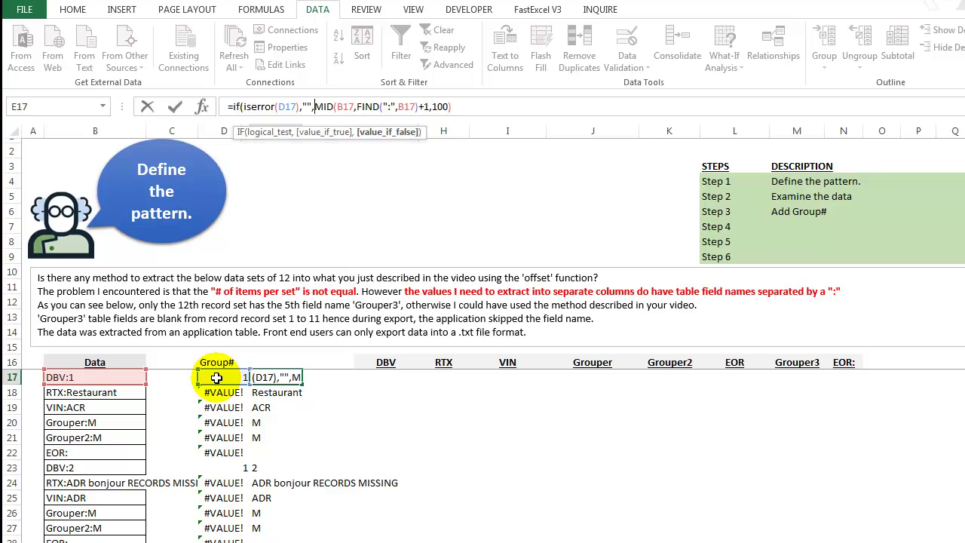
key("Return")
key("Return")
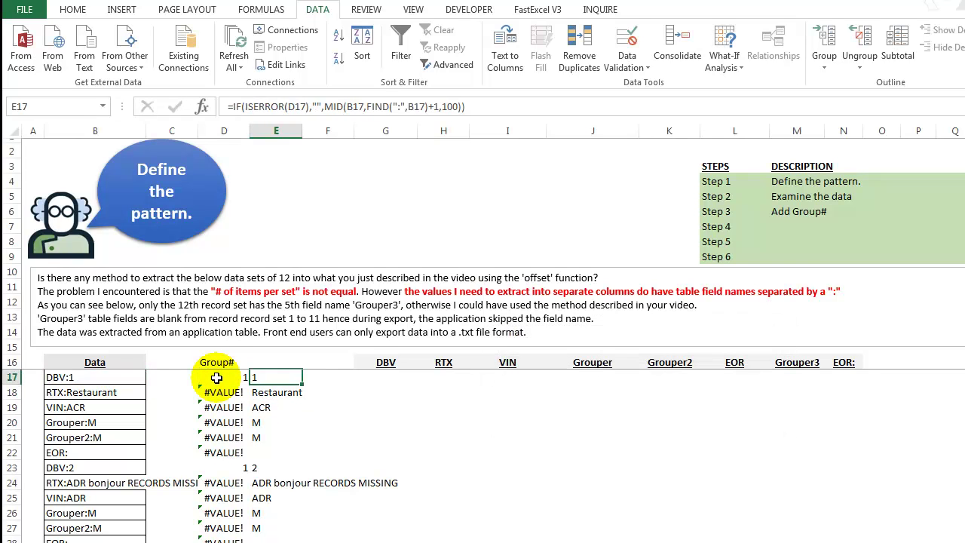
double_click(302, 385)
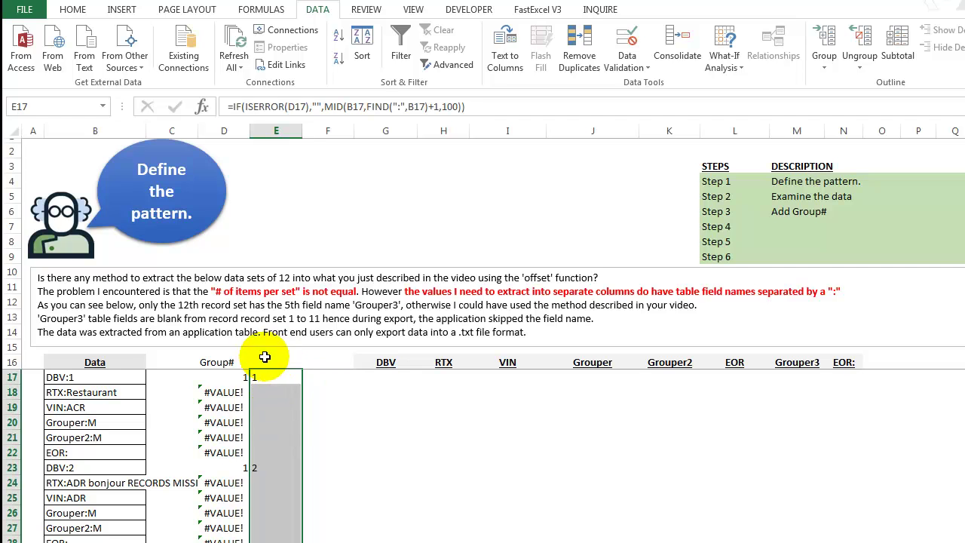
Rename the D16 header to Group#1 and extend the series into E16 as Group#2.
left_click(217, 360)
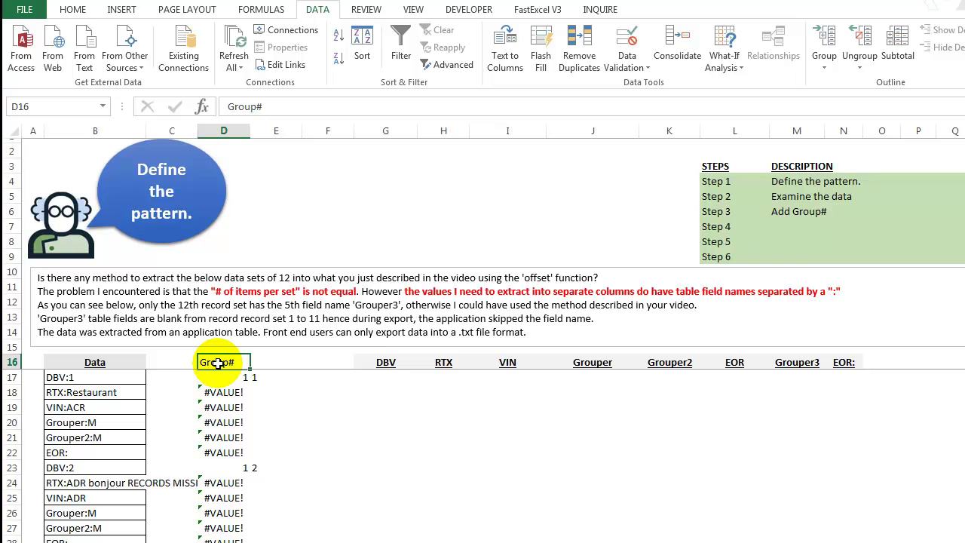
left_click(277, 106)
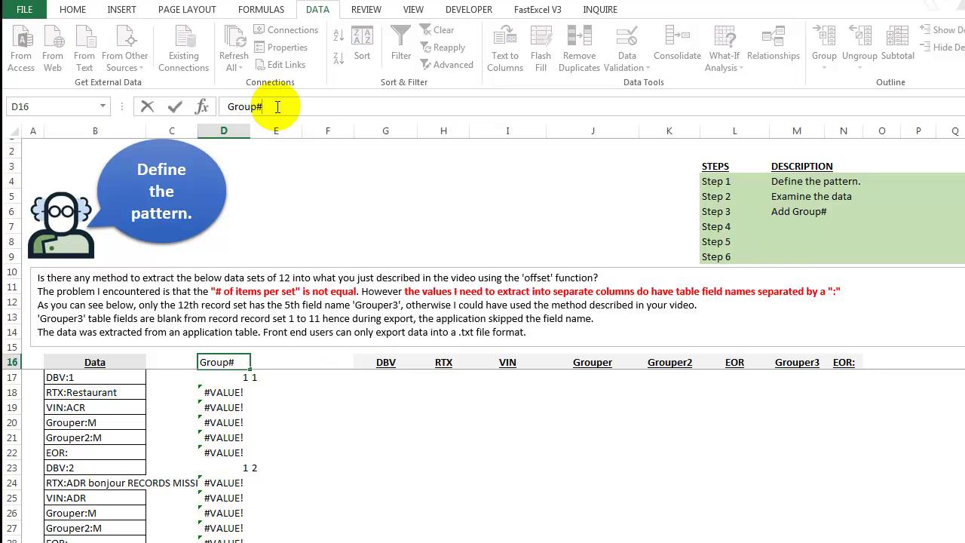
key("Return")
key("Up")
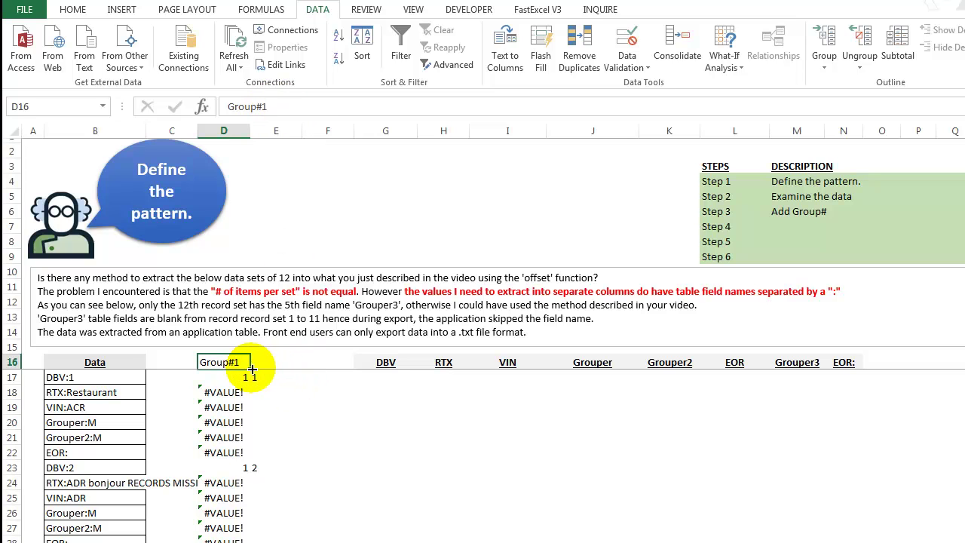
left_click_drag(255, 370, 278, 367)
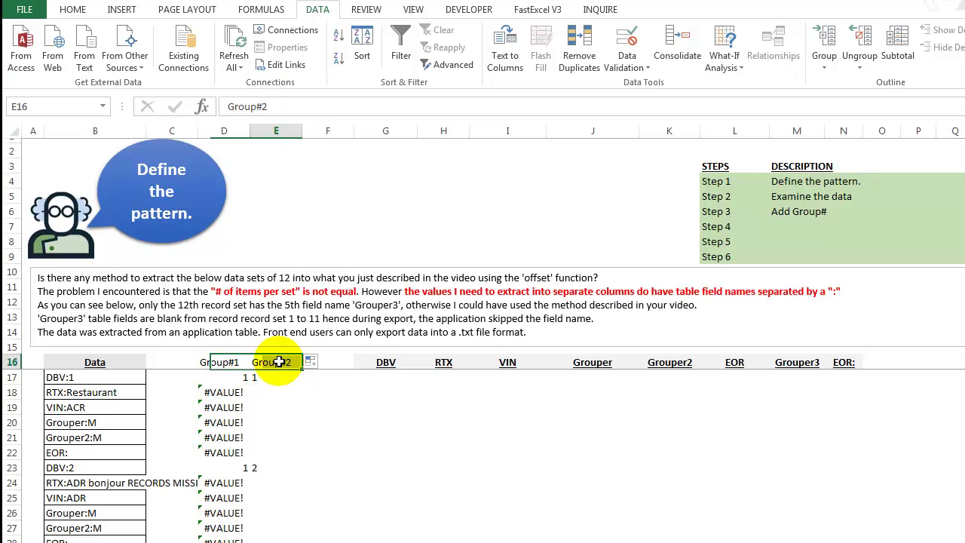
Examine the Group#2 values down column E and the empty-text argument in the E17 formula.
left_click(273, 381)
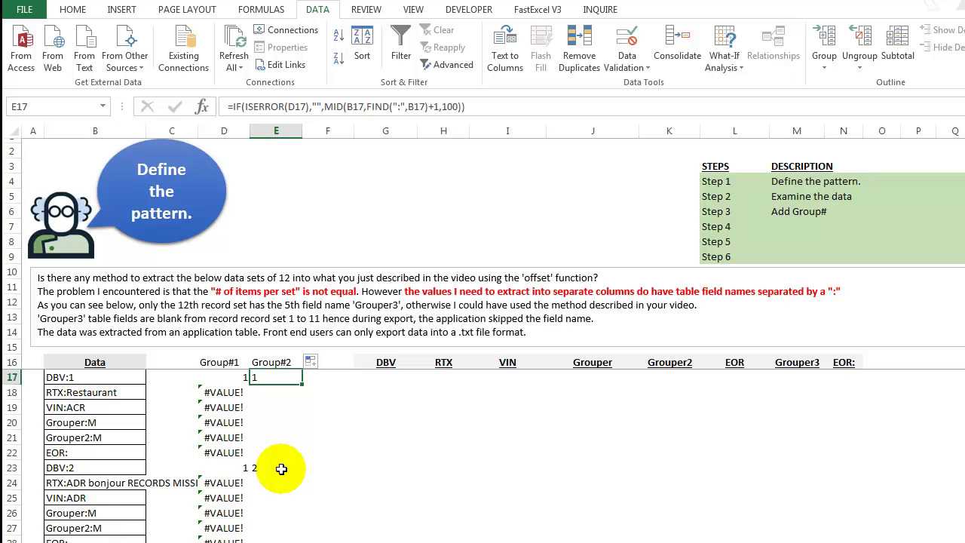
scroll(280, 469, "down", 5)
scroll(279, 466, "up", 5)
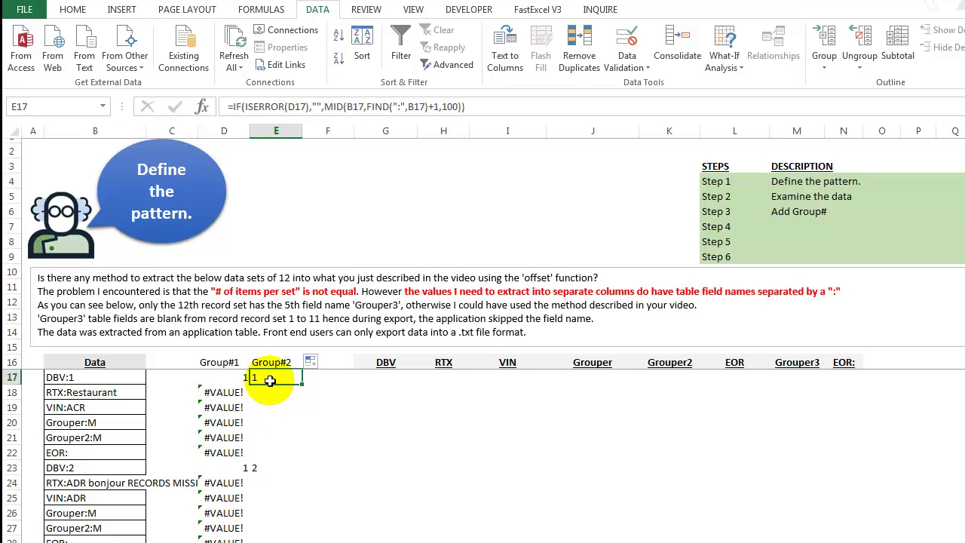
left_click(76, 9)
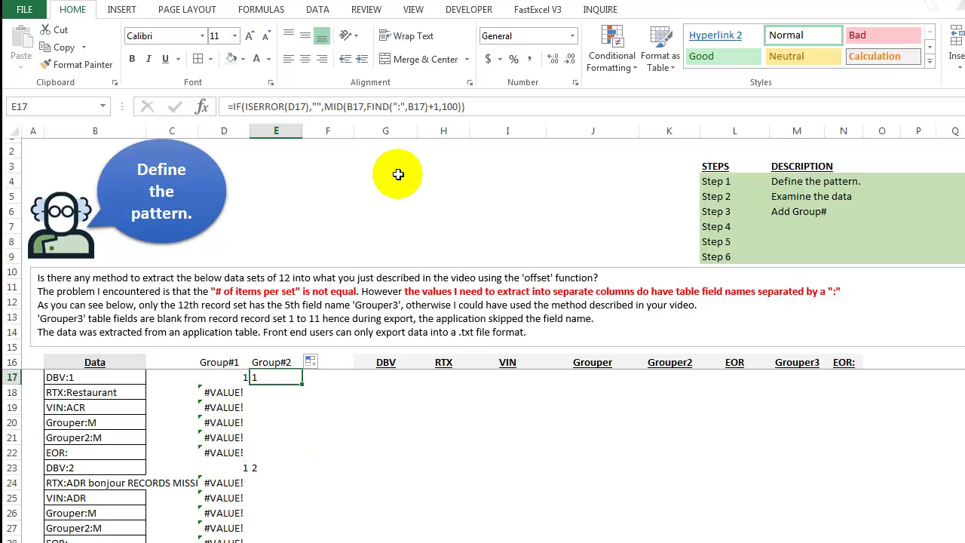
left_click(325, 107)
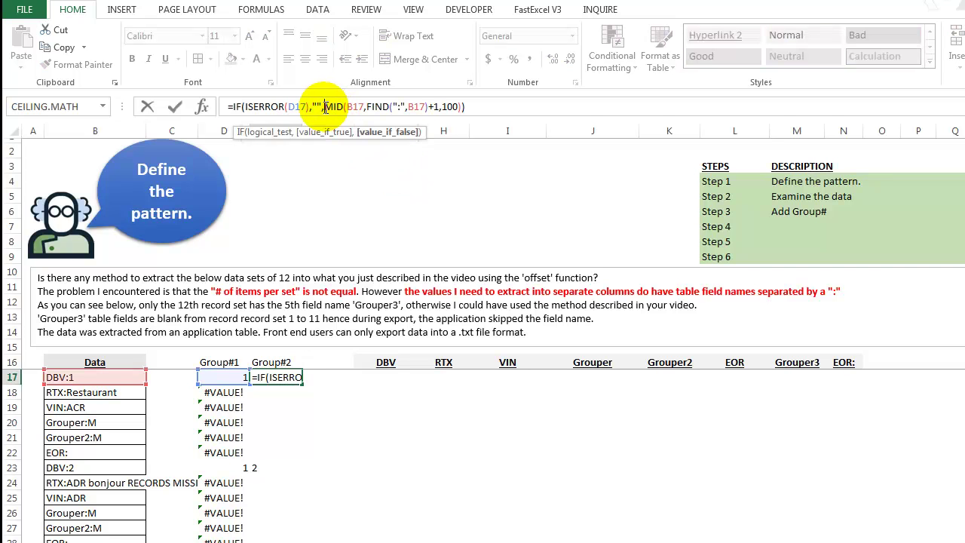
left_click(333, 140)
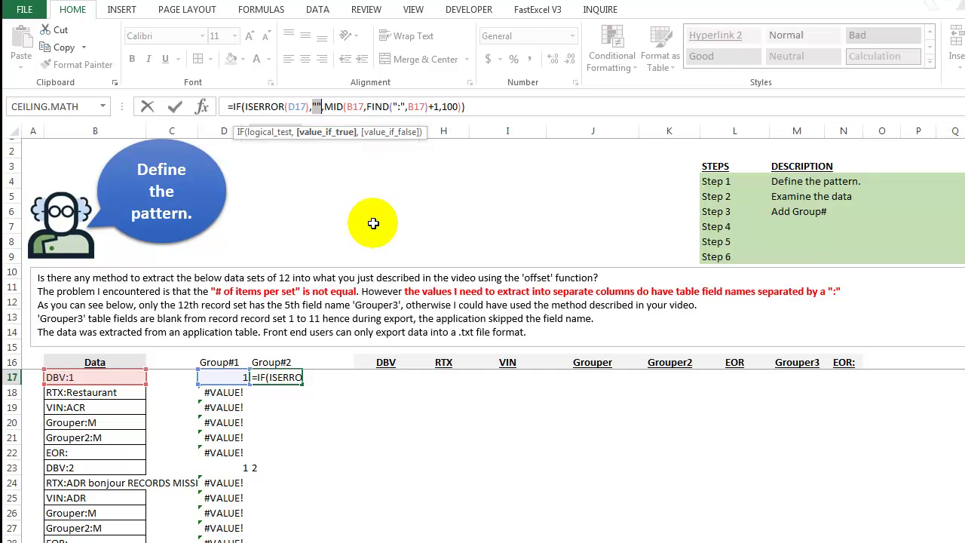
key("ctrl+Return")
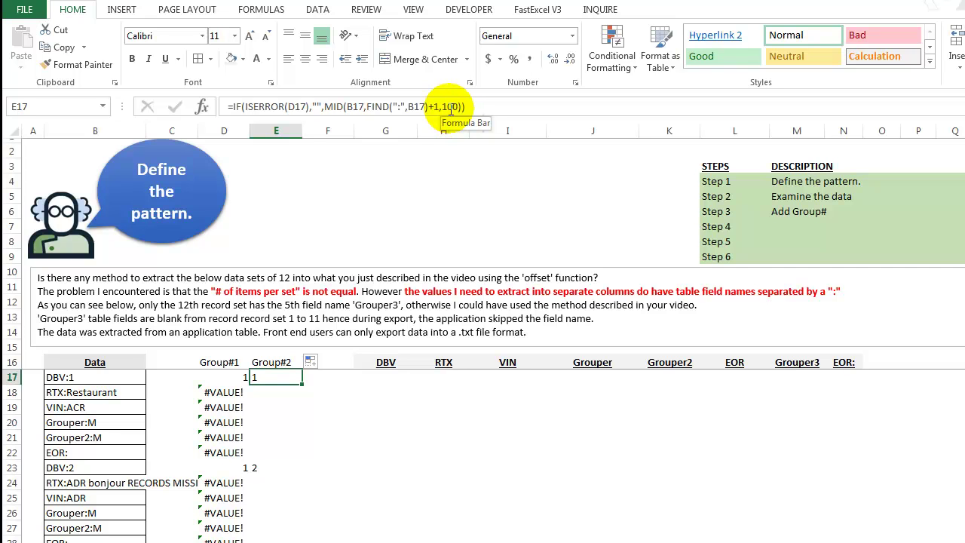
Add +0 after the MID function in the E17 formula, fill it down column E and check the filled values.
left_click(468, 106)
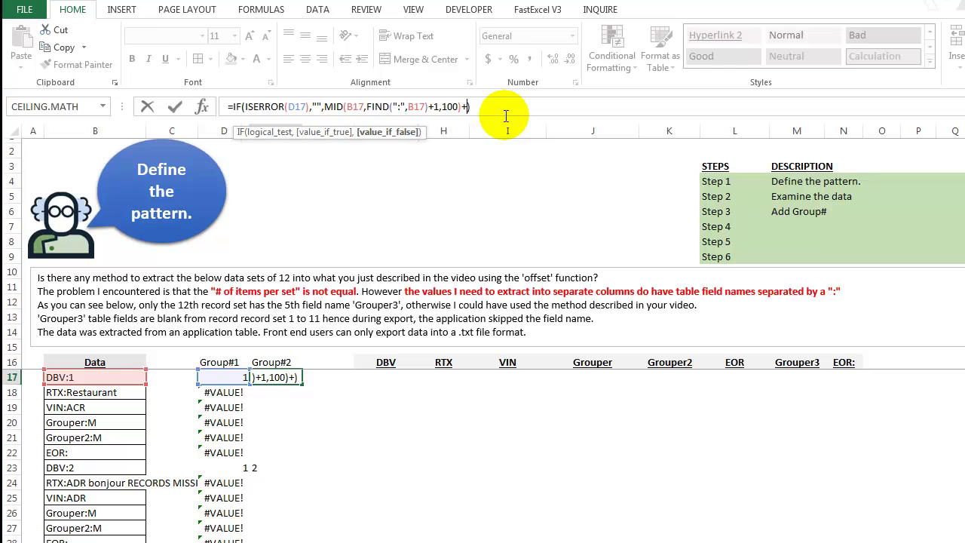
type("0")
key("ctrl+Return")
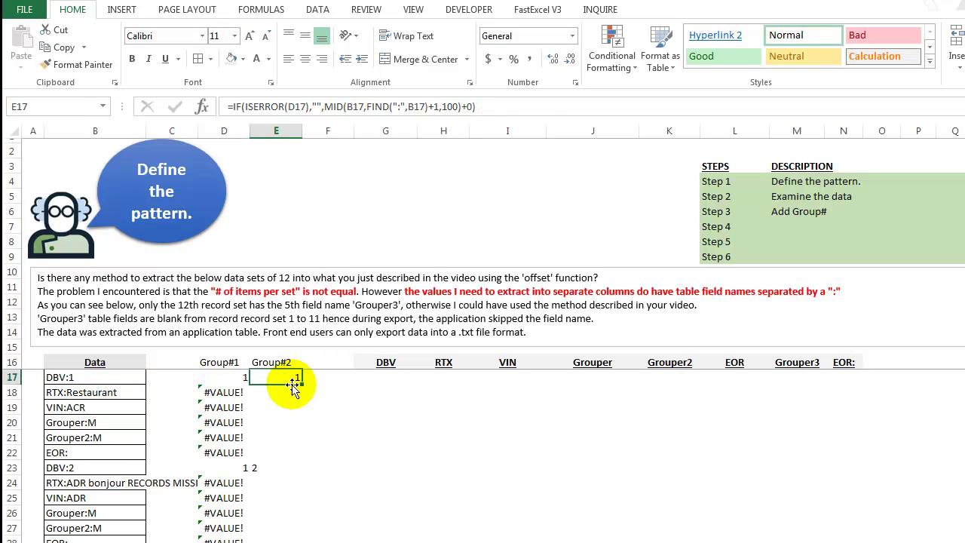
key("ctrl+z")
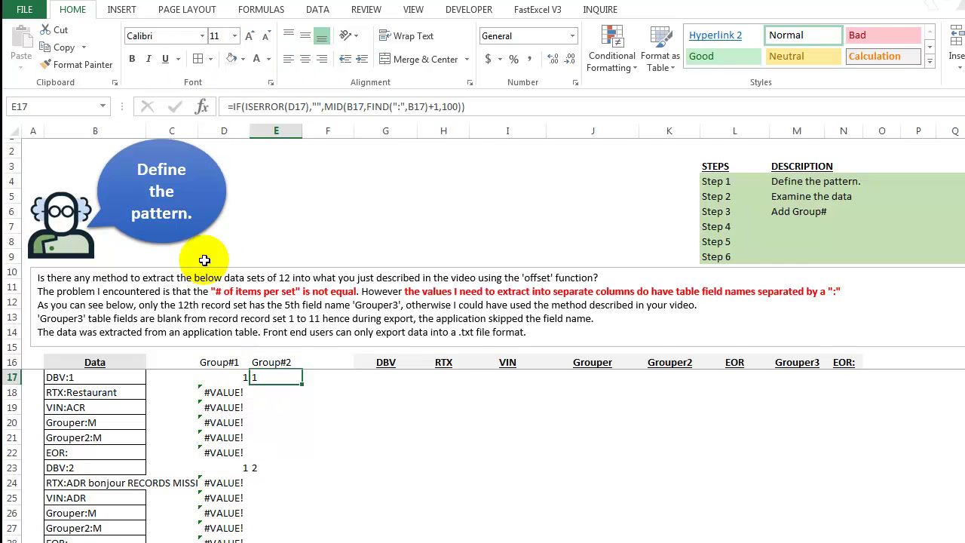
key("ctrl+y")
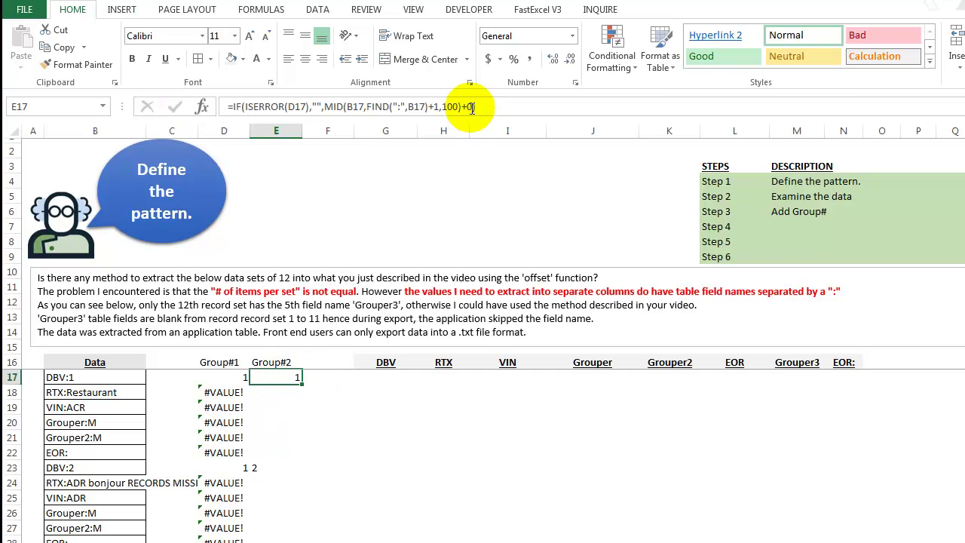
double_click(302, 385)
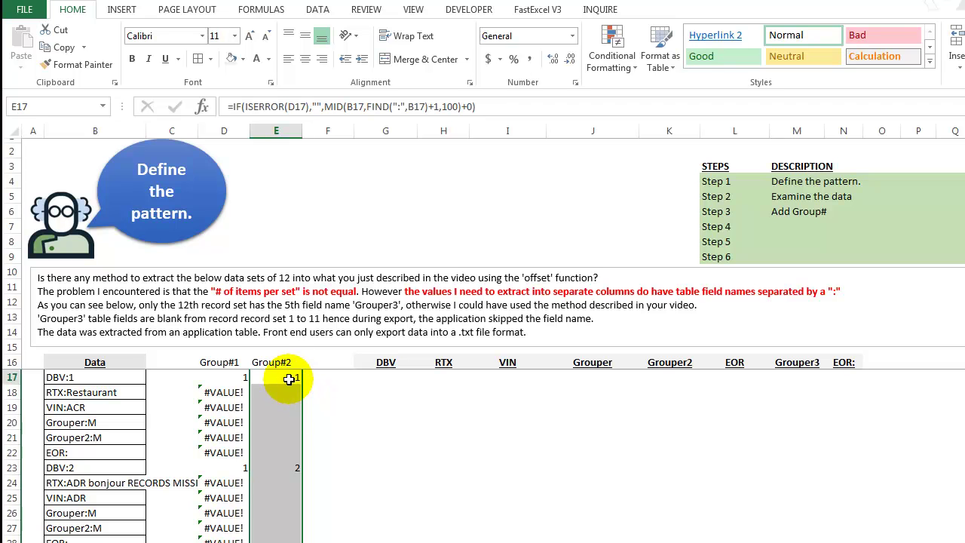
left_click(281, 373)
scroll(283, 405, "down", 6)
scroll(282, 405, "up", 4)
scroll(482, 453, "up", 2)
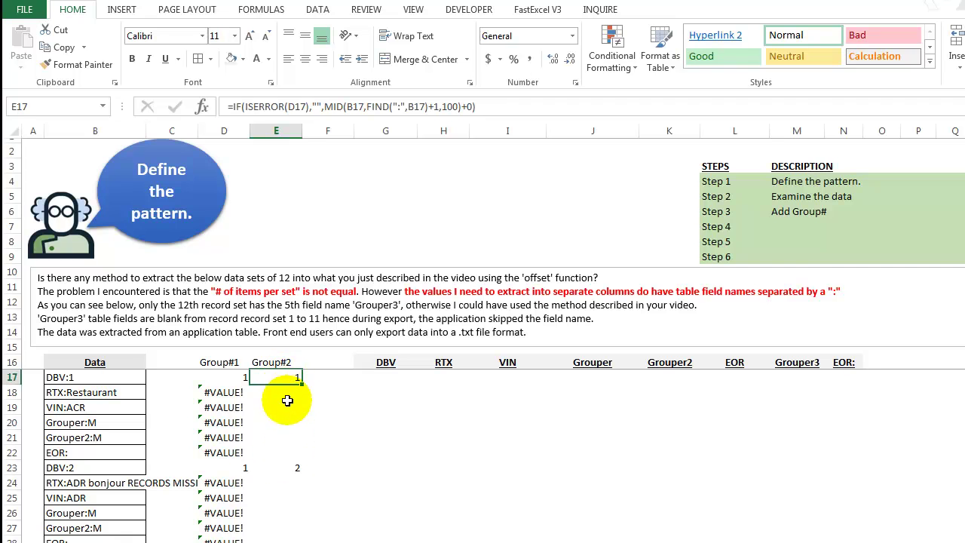
Extend the header series into F16 as Group#3 and insert a blank column before the DBV column.
left_click_drag(220, 361, 342, 367)
left_click(378, 131)
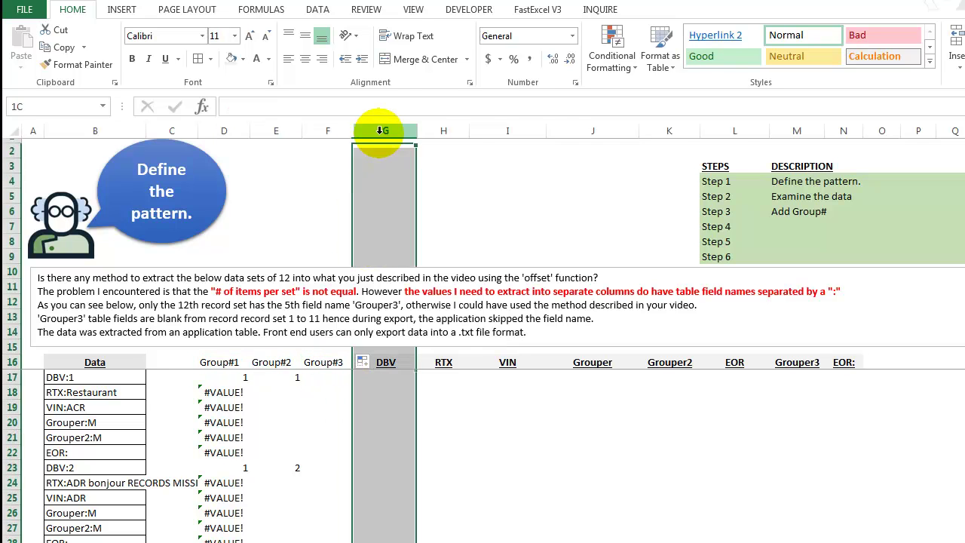
right_click(378, 131)
left_click(413, 242)
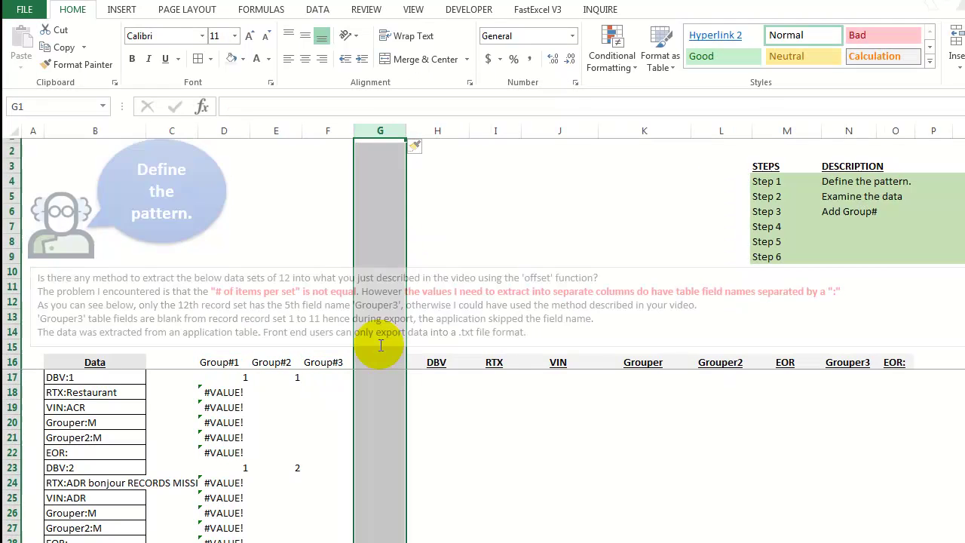
Enter =IF(E17<>"",E17,F16) in F17 under Group#3 and fill it down column F alongside the records.
left_click(320, 376)
type("=")
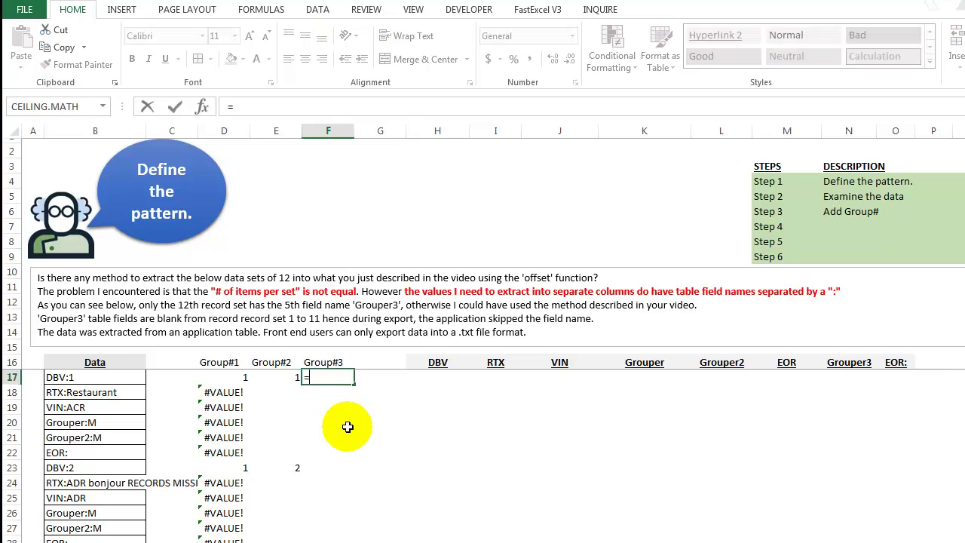
type("if(")
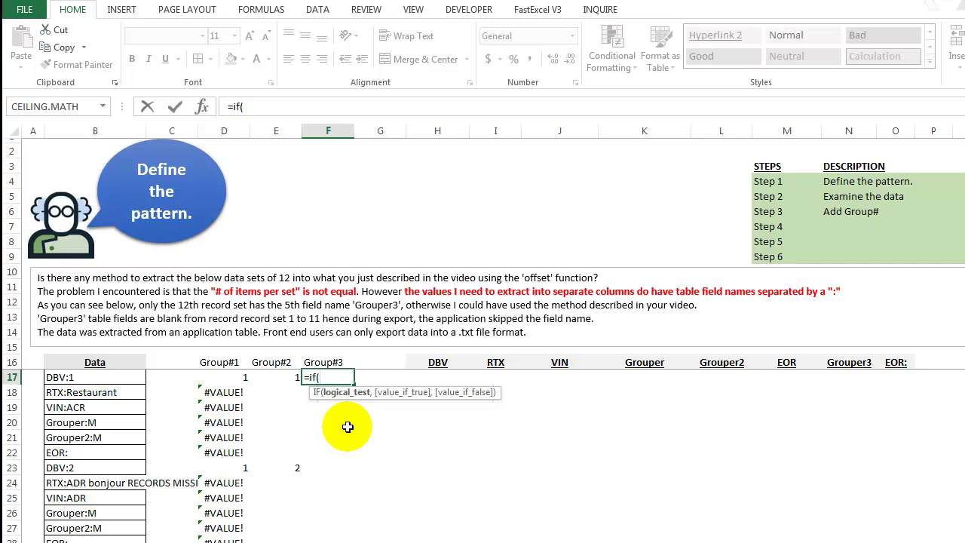
key("Left")
type("<>\"\",E17")
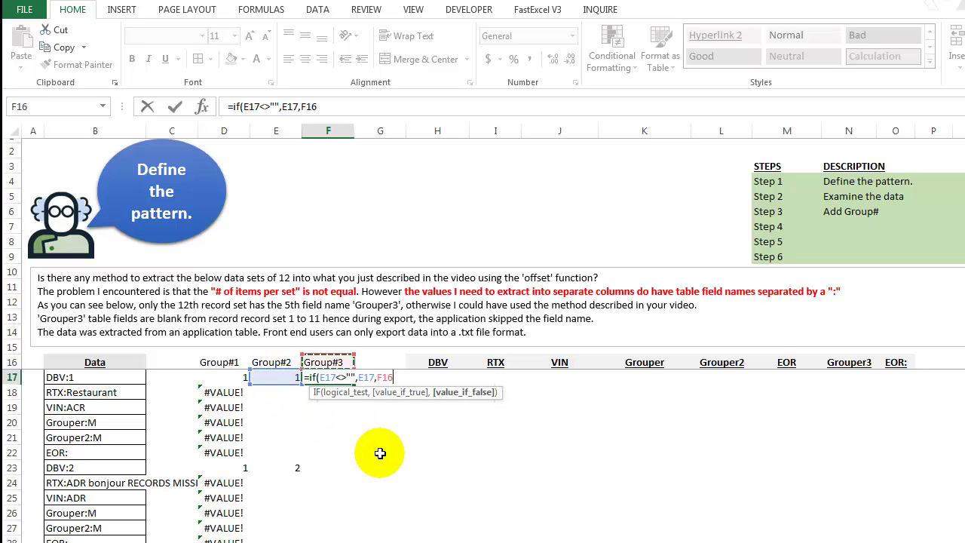
type(",F16")
key("Return")
key("Up")
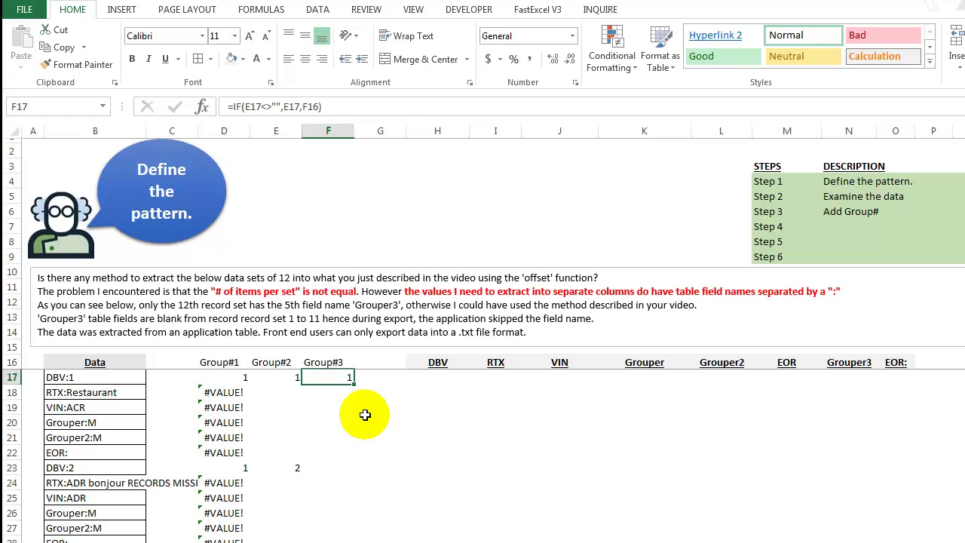
double_click(352, 383)
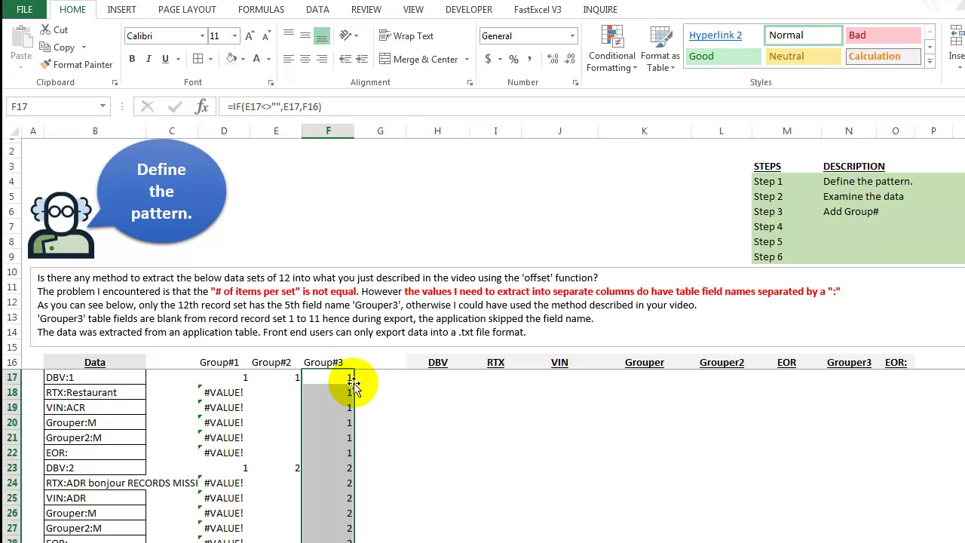
Check the Group#3 numbers in column F against the first record sets, ending on the blank header cell G16.
left_click(324, 381)
left_click_drag(332, 380, 345, 469)
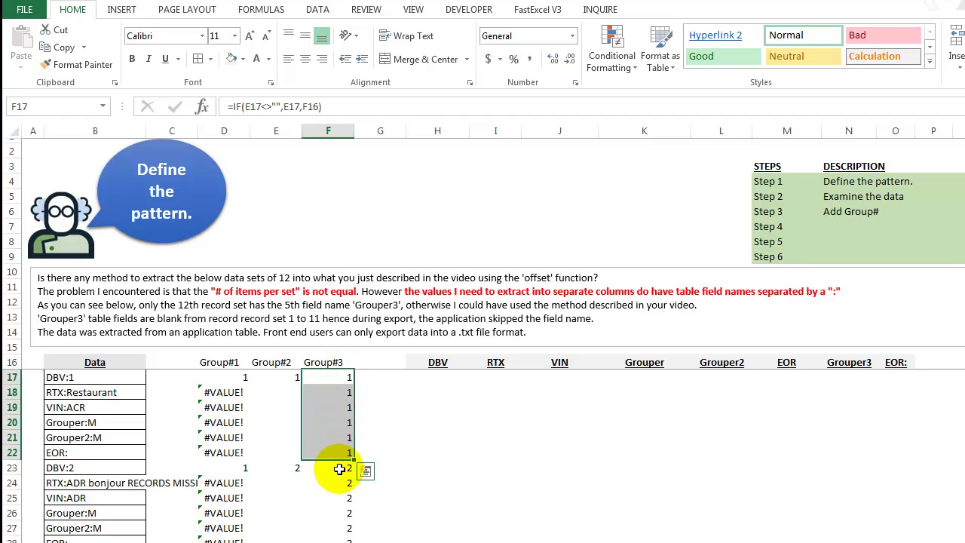
left_click(336, 467)
left_click(325, 538, "shift")
left_click(325, 538)
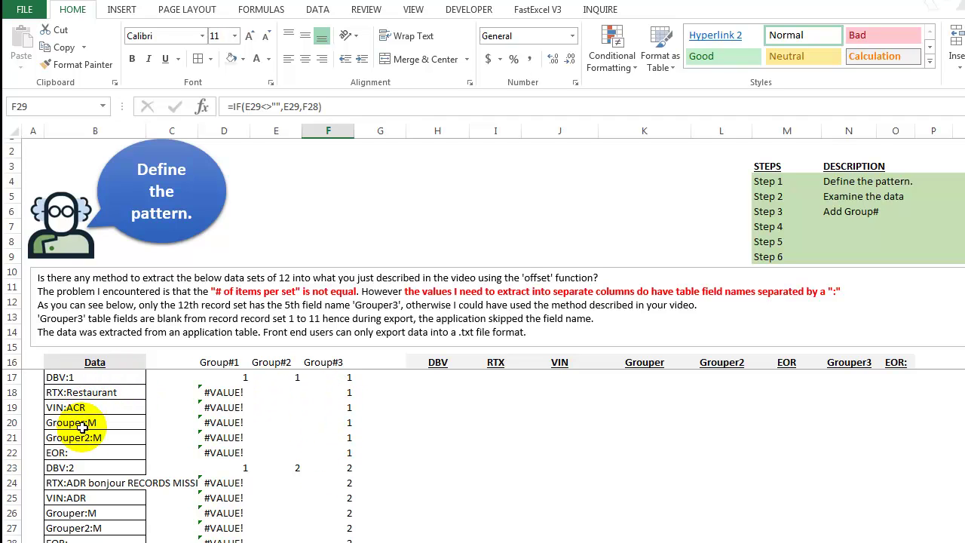
left_click(331, 362)
left_click(368, 362)
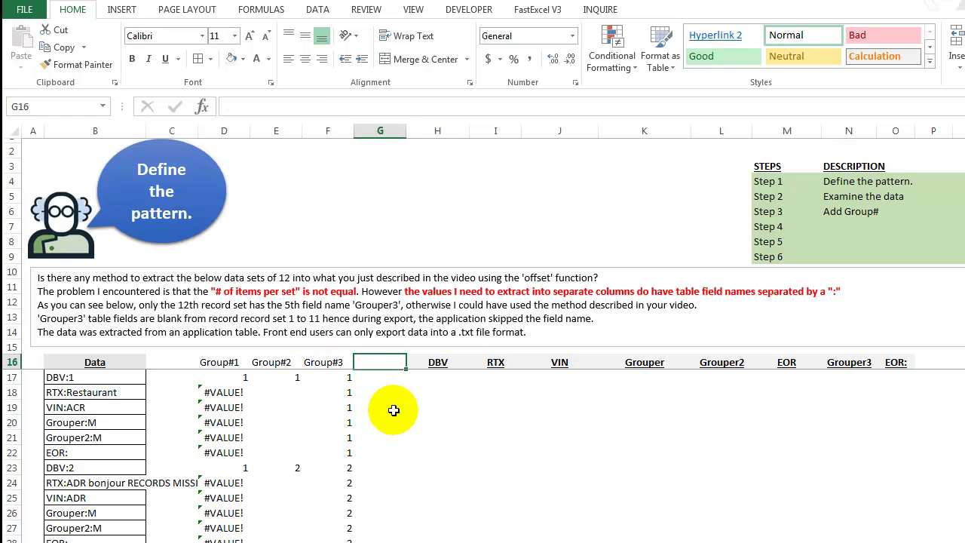
Extend the header series into G16 as Group#4 and insert a blank column before the DBV column.
left_click_drag(226, 362, 389, 370)
left_click(447, 128)
right_click(447, 128)
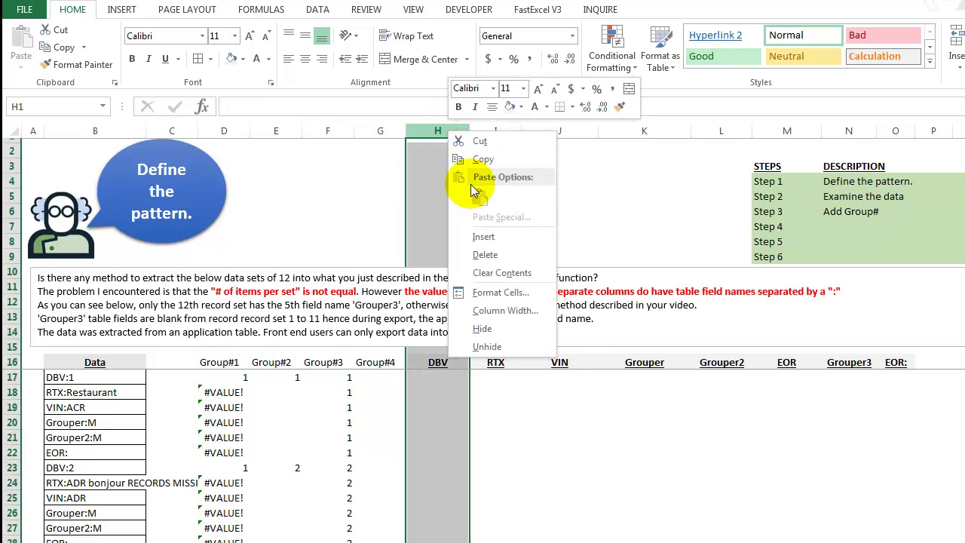
left_click(479, 237)
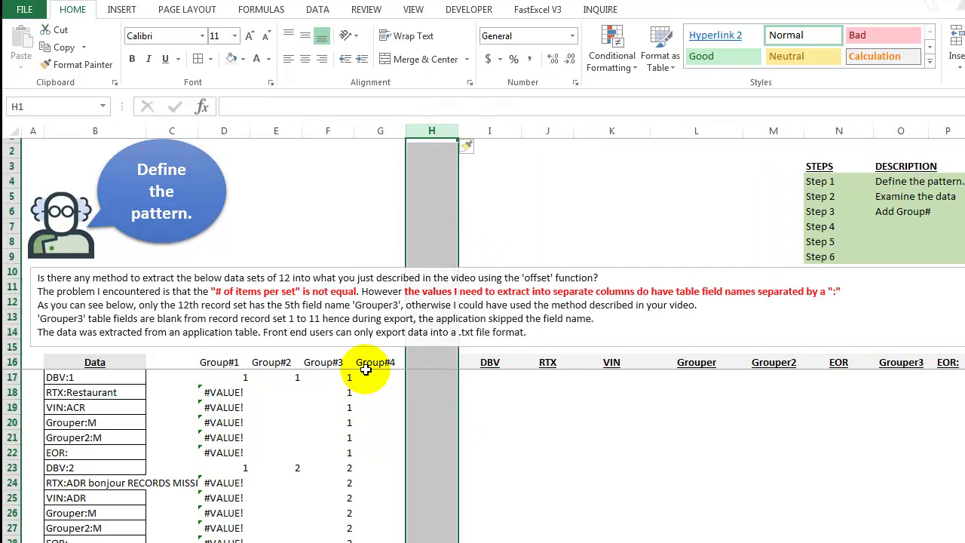
left_click(473, 375)
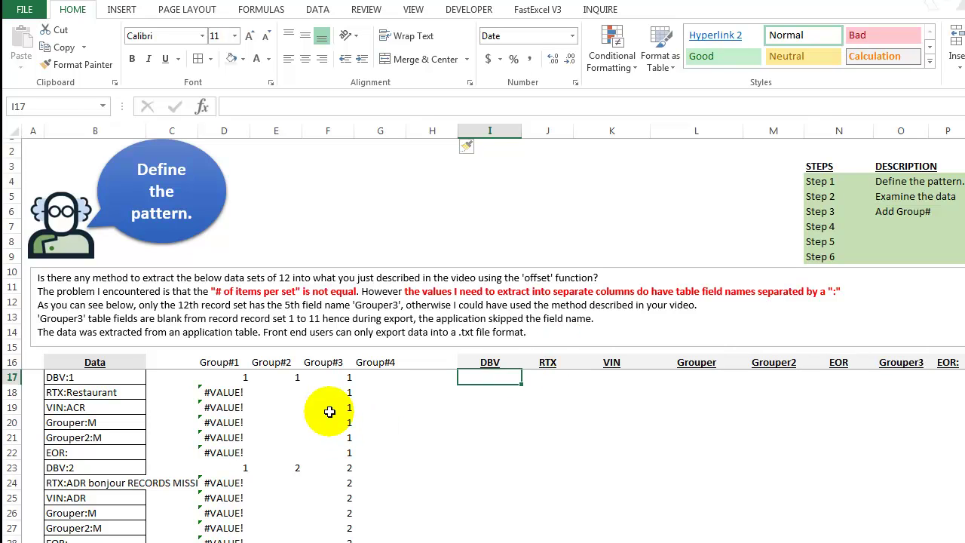
left_click(372, 379)
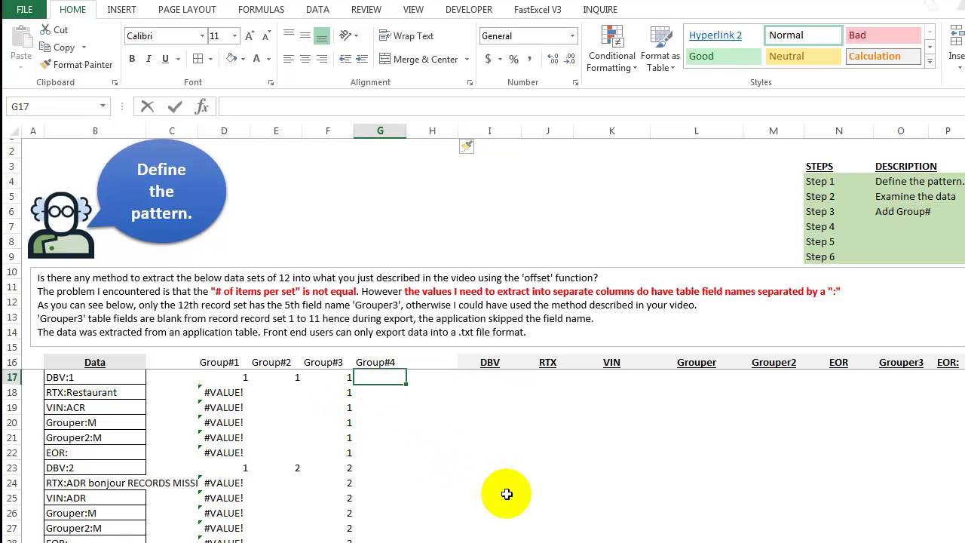
type("=")
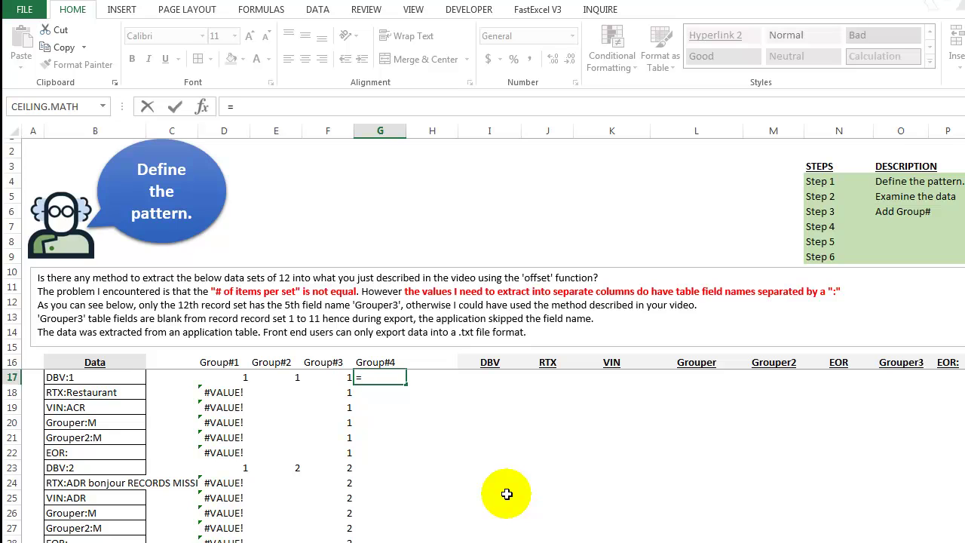
type("mid")
key("BackSpace")
key("BackSpace")
key("BackSpace")
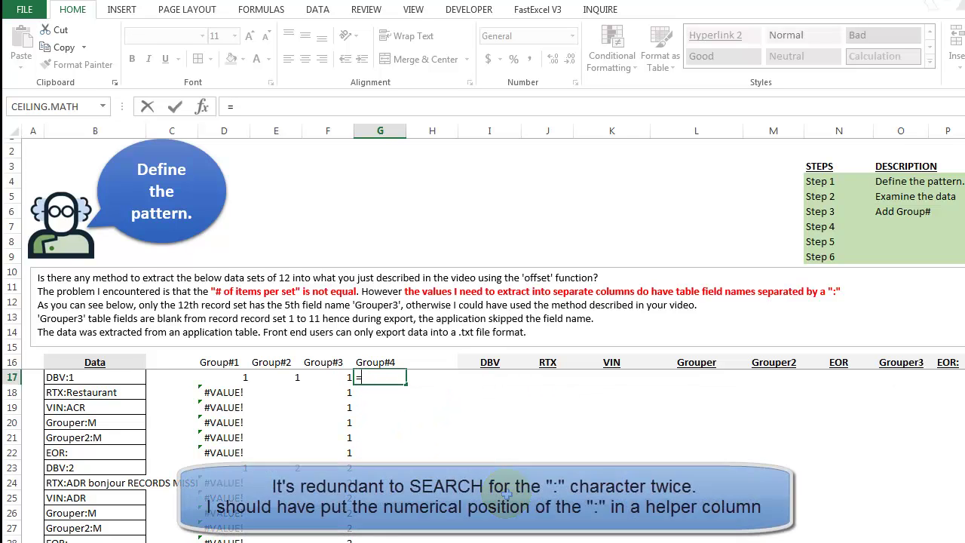
key("Escape")
key("Left")
key("Left")
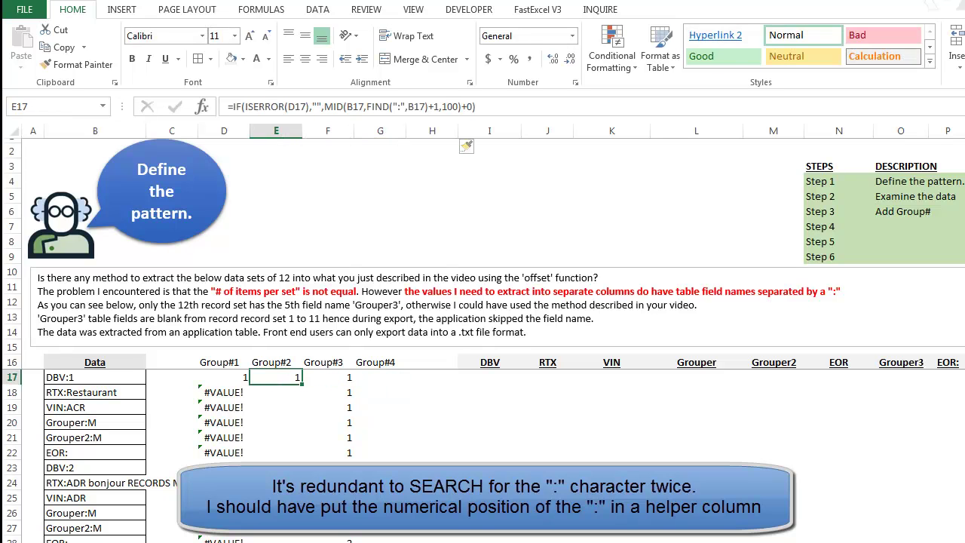
key("Right")
key("Right")
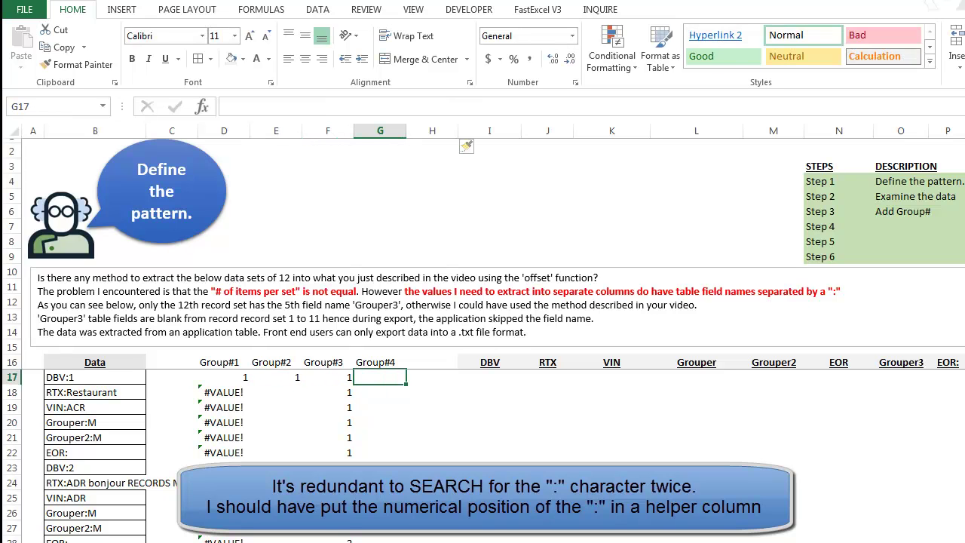
Enter =SEARCH(":",B17) in G17 under Group#4 to locate the colon in the first record.
type("=s")
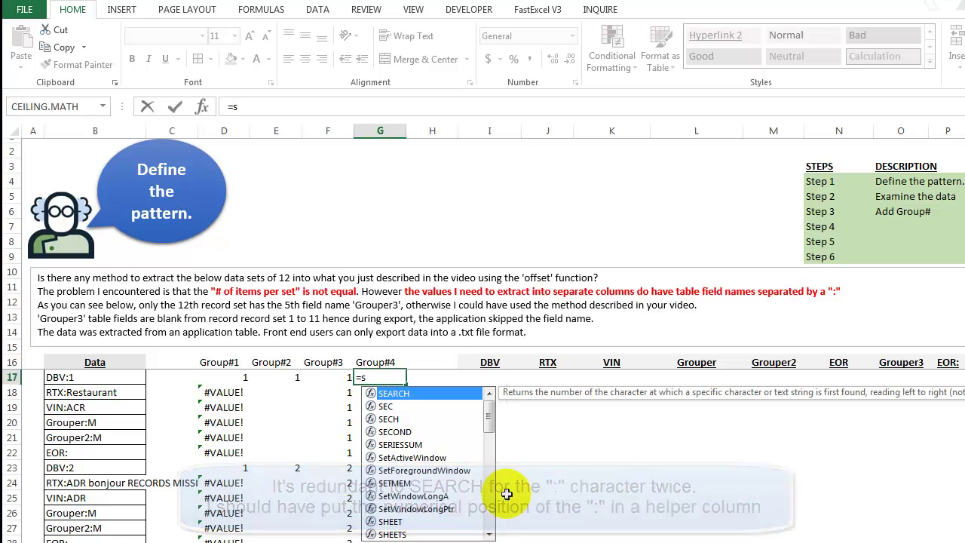
type("earch(\":")
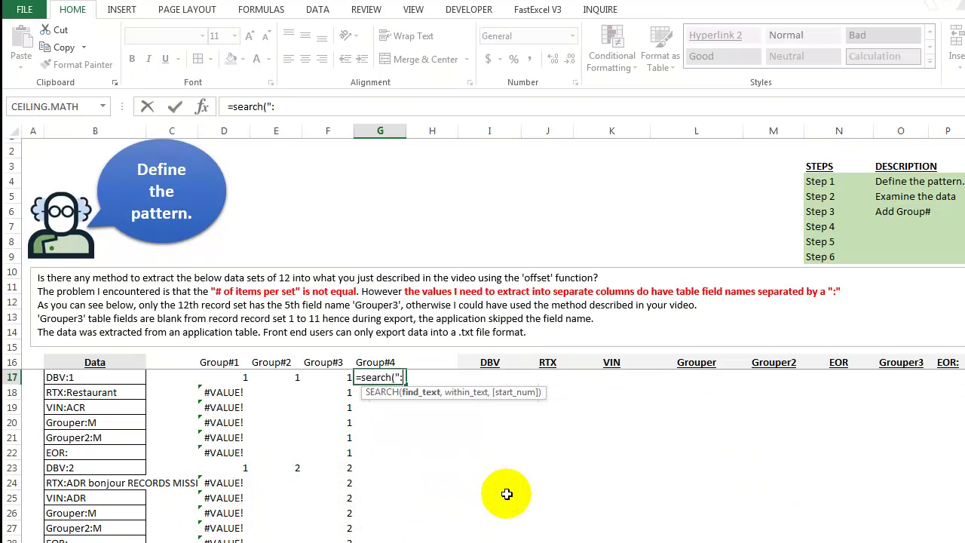
type("\",")
key("Left")
key("Left")
key("Left")
key("Left")
key("Left")
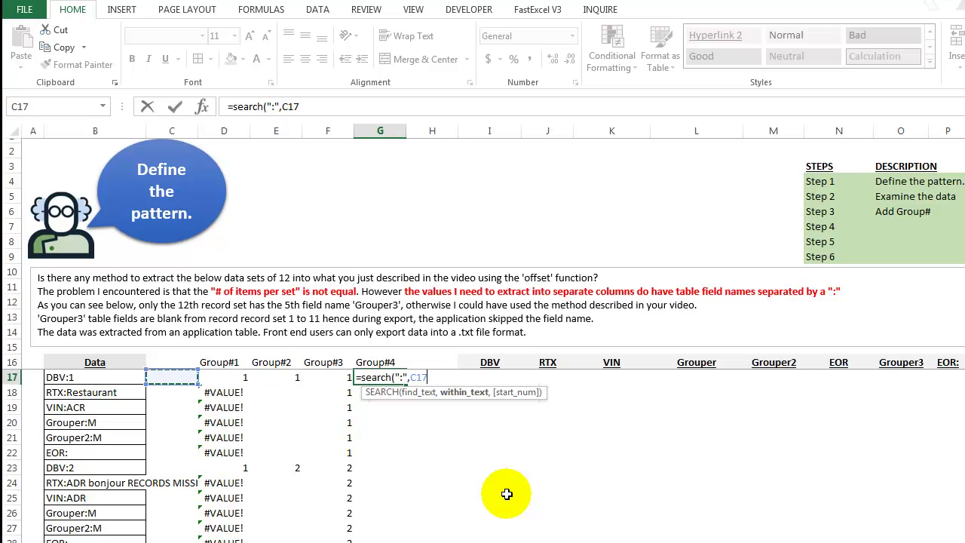
key("Return")
key("Up")
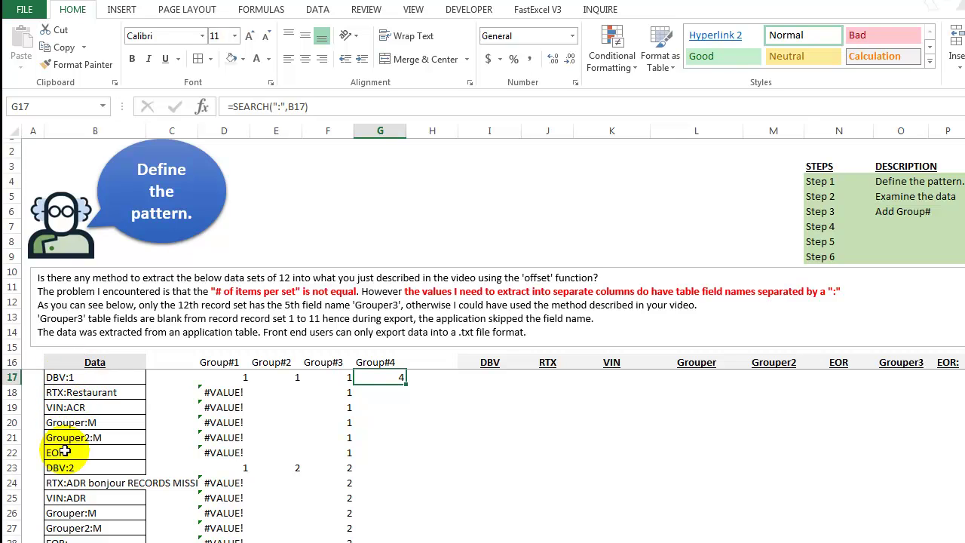
Expand the G17 formula to =MID(B17,SEARCH(":",B17)+1,100) and fill it down column G alongside the records.
left_click_drag(489, 361, 942, 363)
left_click_drag(58, 378, 59, 529)
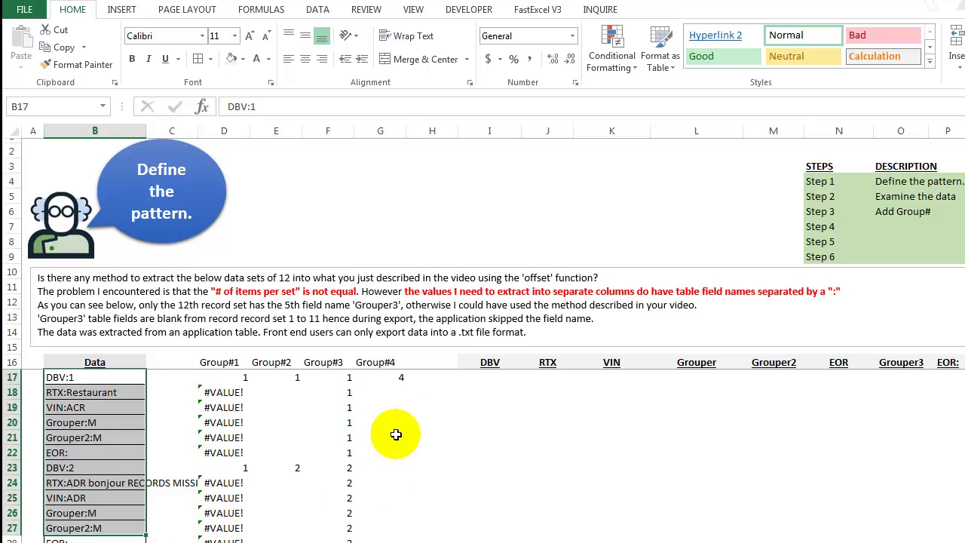
left_click(390, 377)
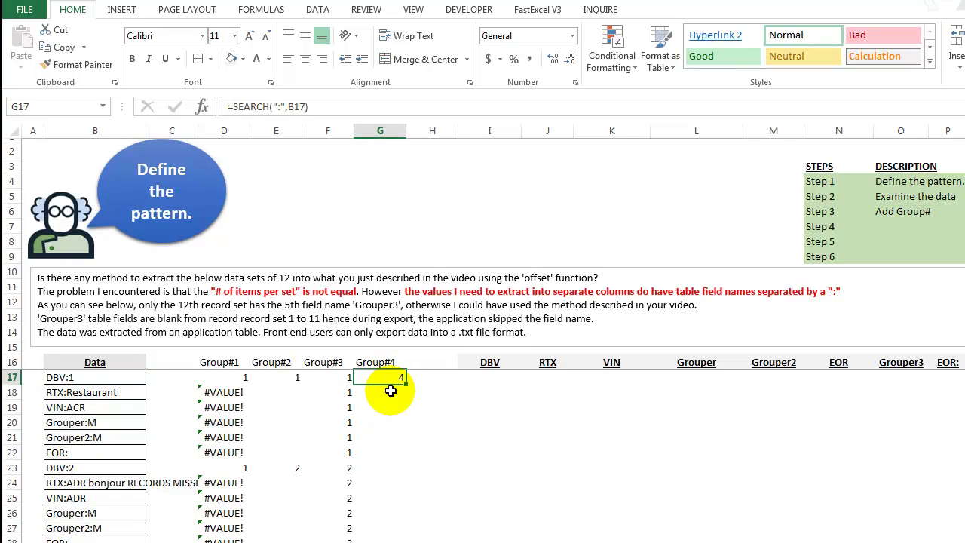
left_click(231, 107)
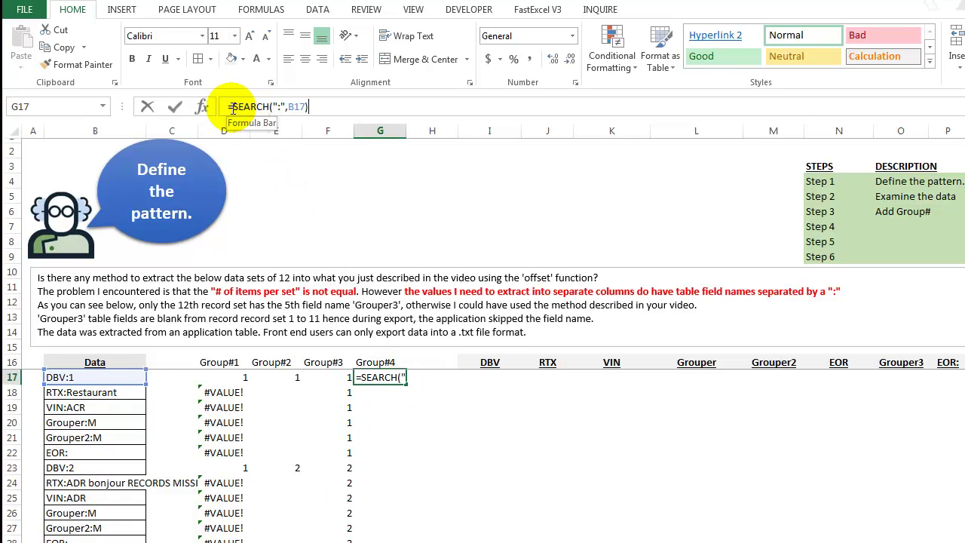
type("mid(")
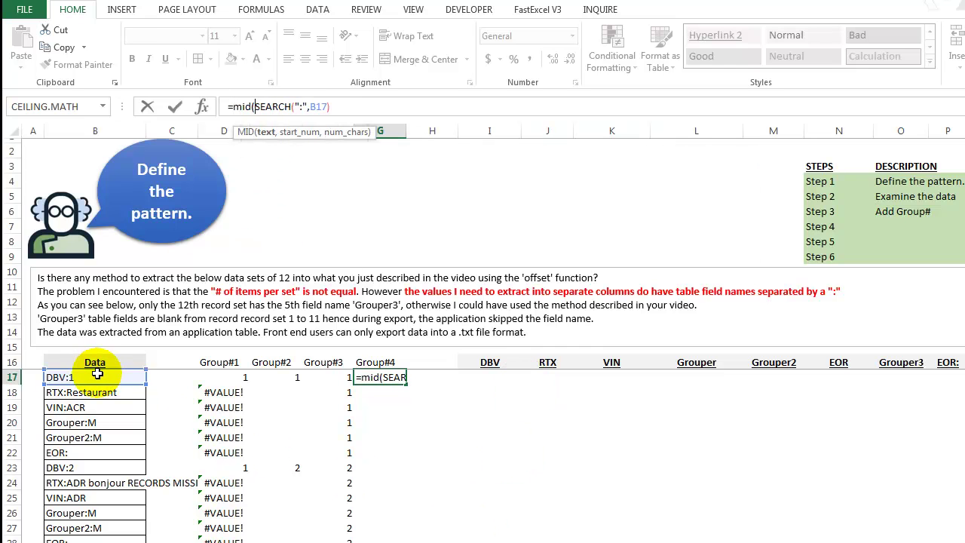
left_click(97, 375)
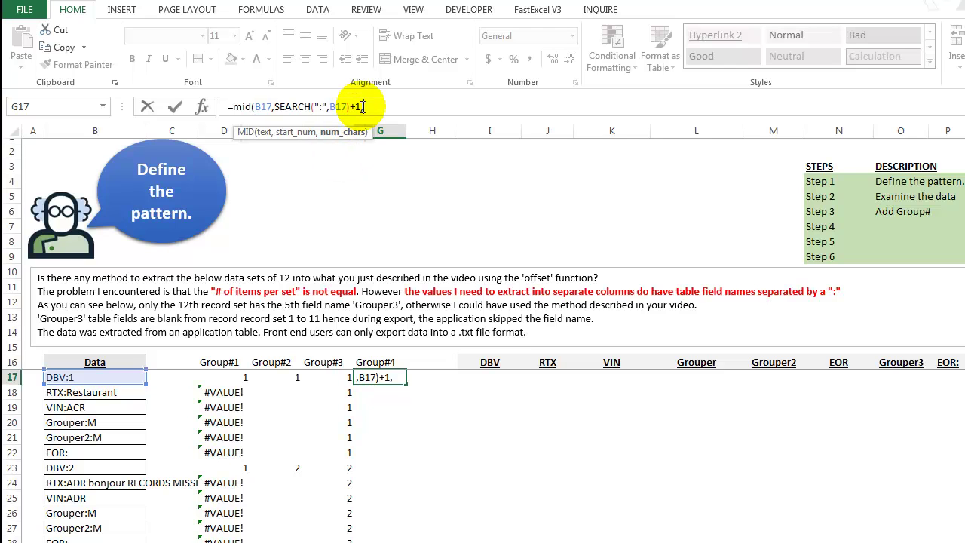
key("Return")
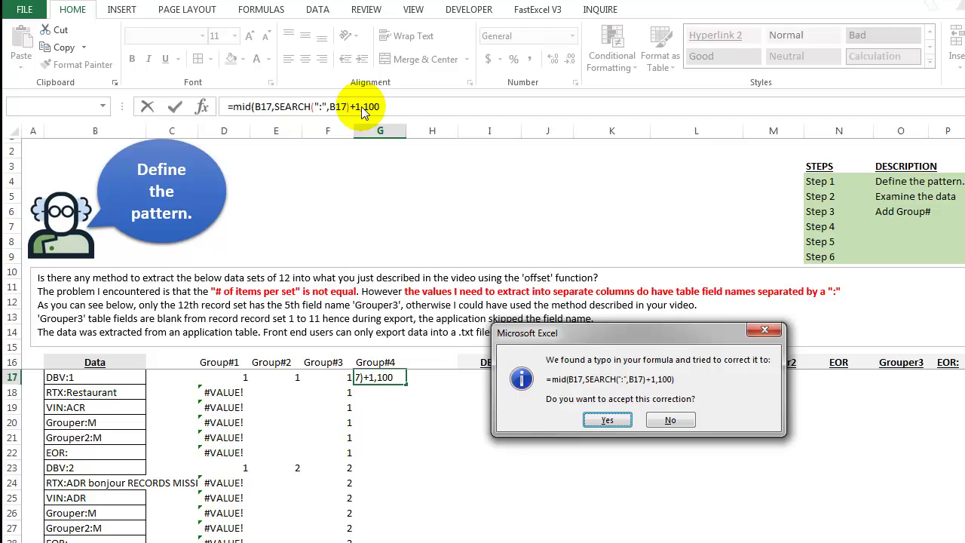
key("Return")
key("Up")
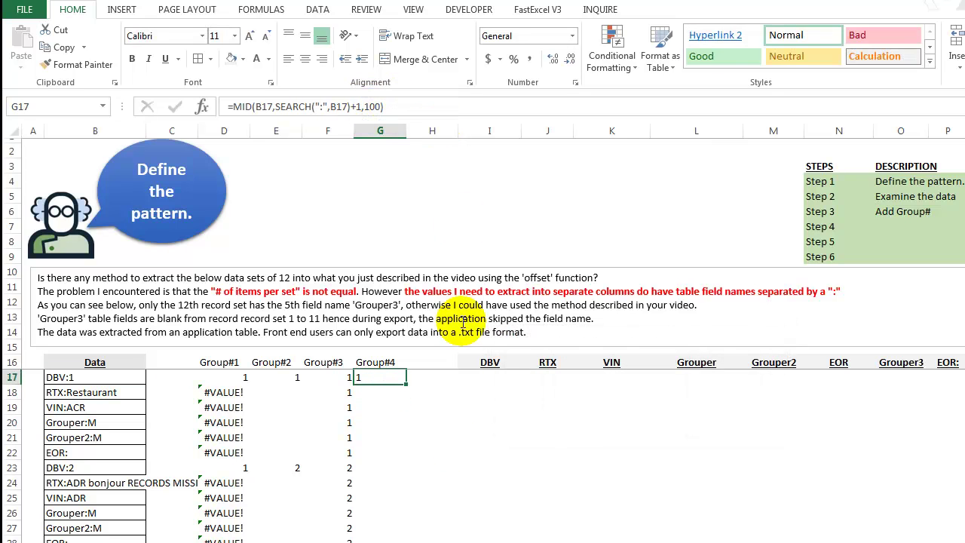
double_click(407, 384)
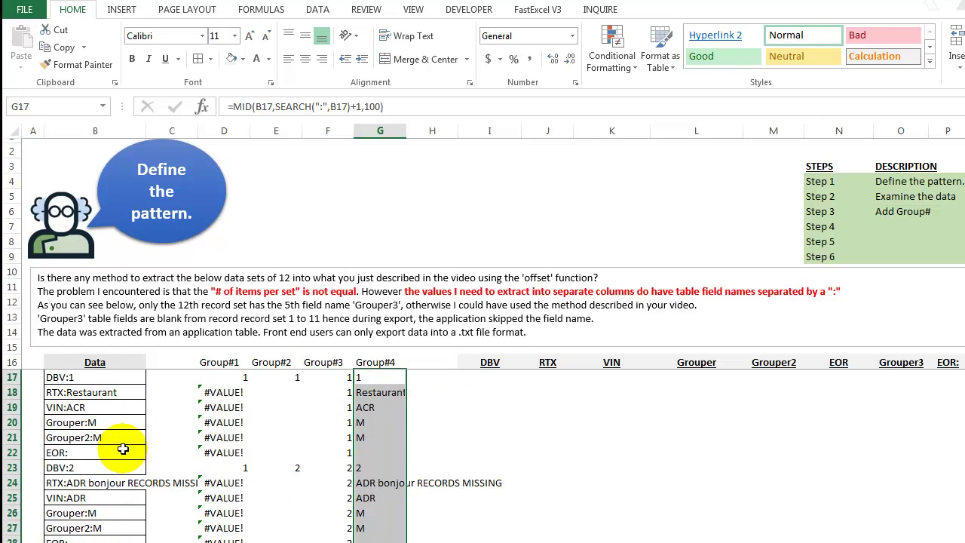
left_click(377, 374)
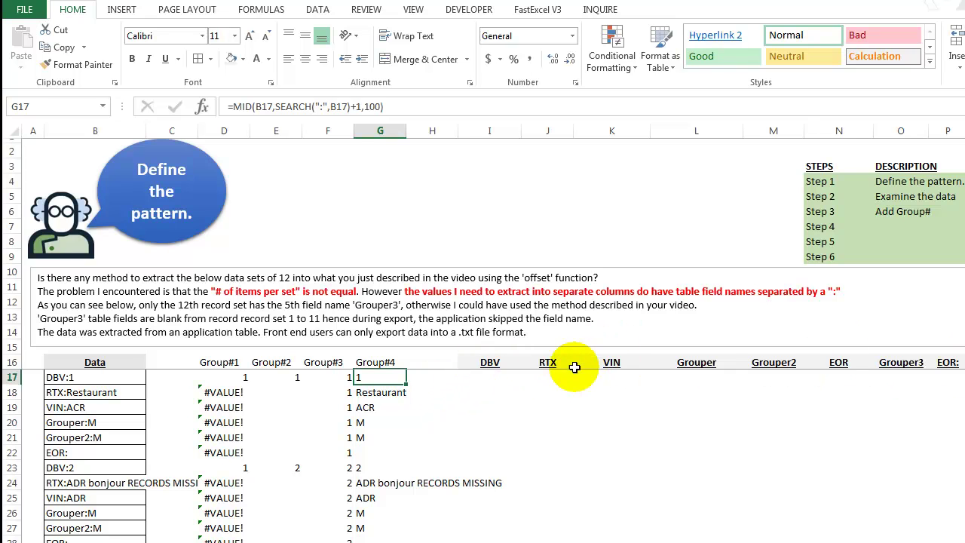
Insert another blank column before the DBV column and head it Counter in I16.
left_click(489, 377)
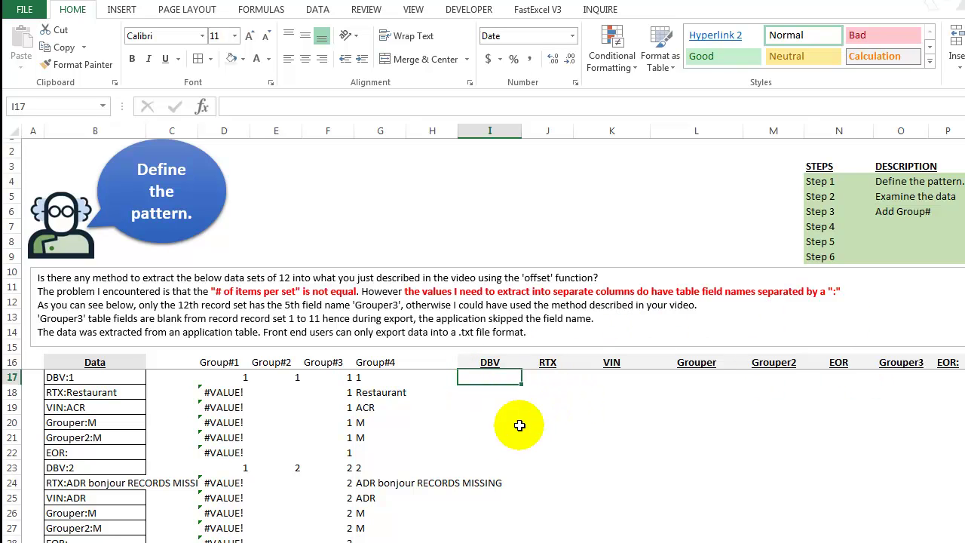
left_click(379, 363)
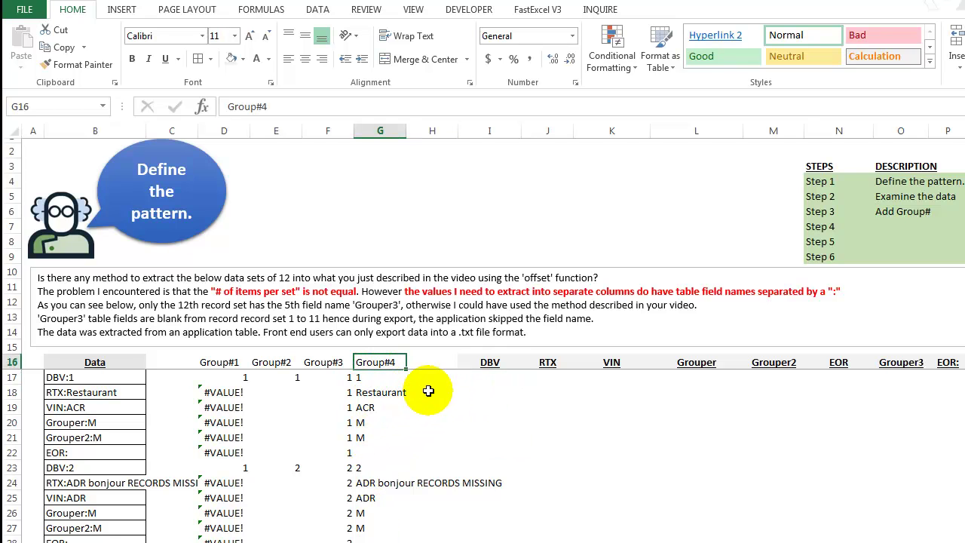
left_click(490, 377)
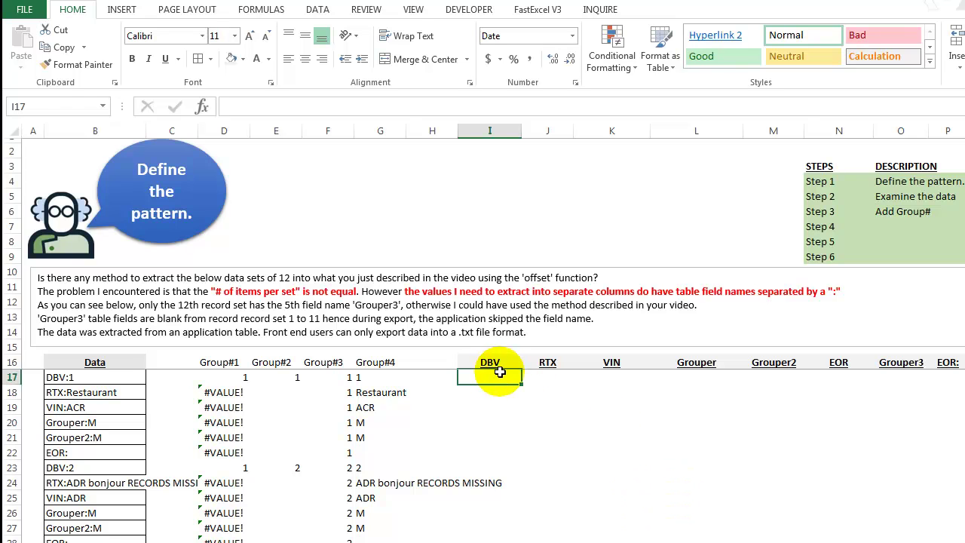
left_click(490, 130)
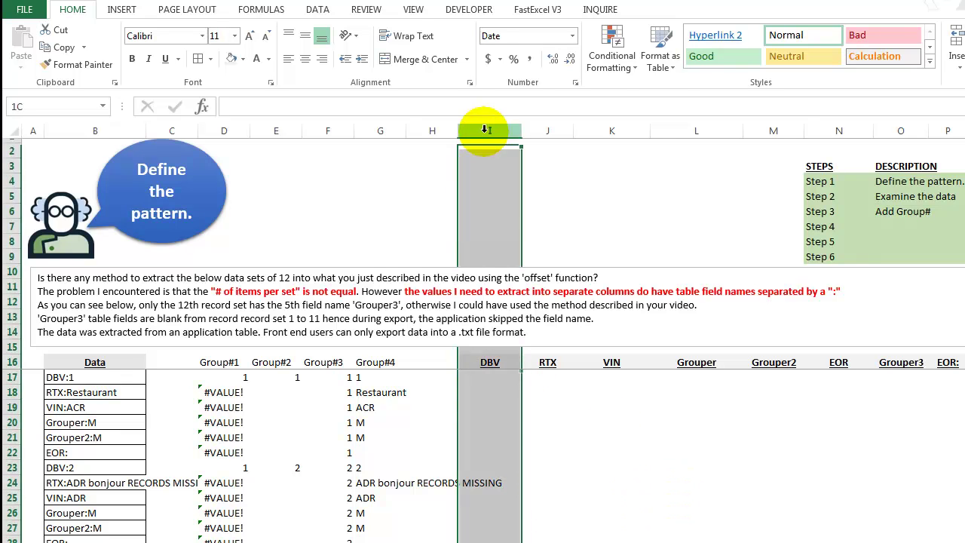
right_click(489, 132)
left_click(520, 238)
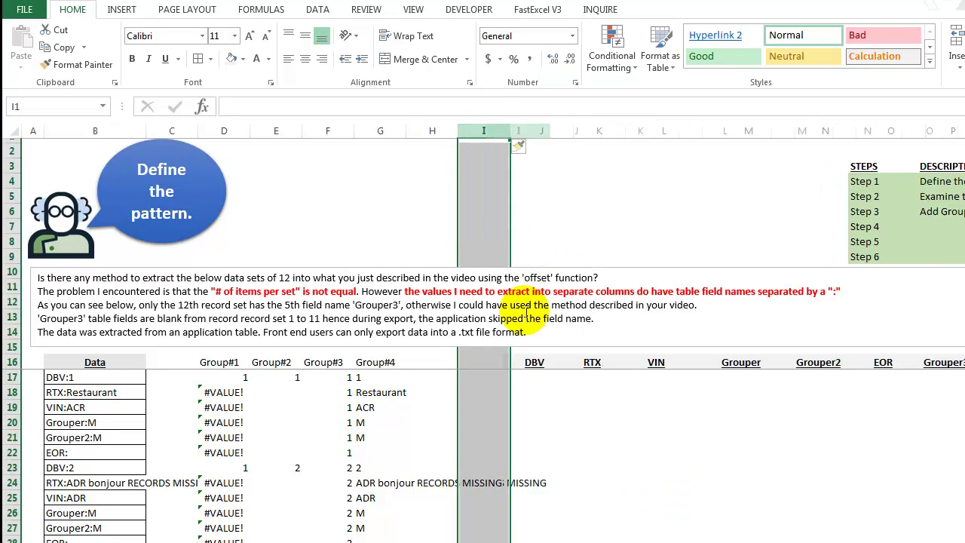
left_click(483, 361)
type("Counter")
key("Return")
Enter 1, 2, 3 and 4 under Counter from I17 and extend the series down to 39 in I55.
type("1 2 3 4")
key("ctrl+Return")
key("Up")
key("Up")
key("Up")
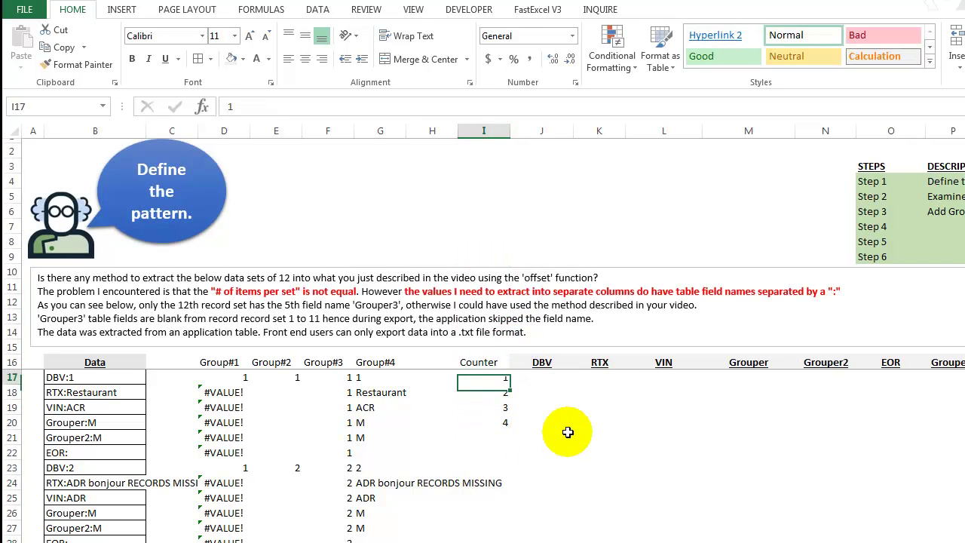
key("shift+Down")
key("shift+Down")
key("shift+Down")
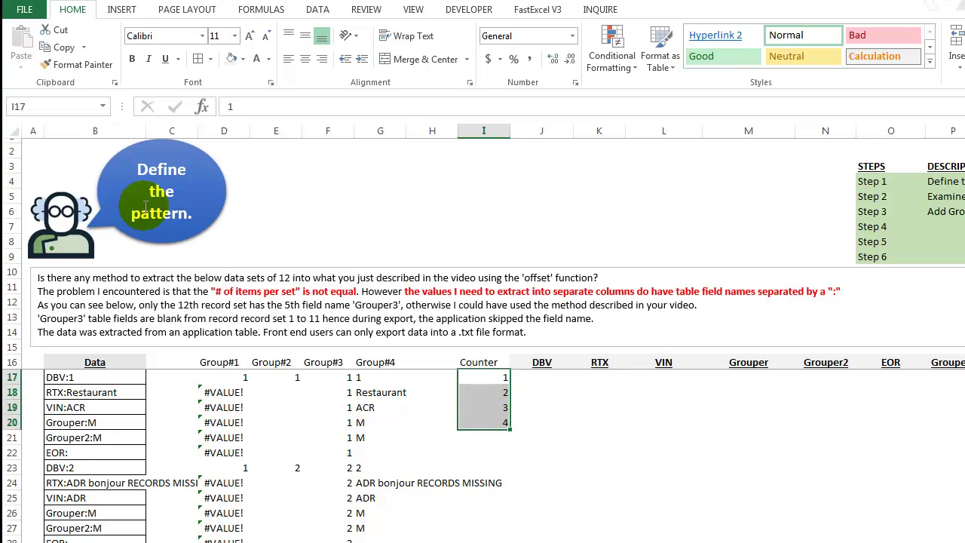
left_click_drag(510, 431, 510, 541)
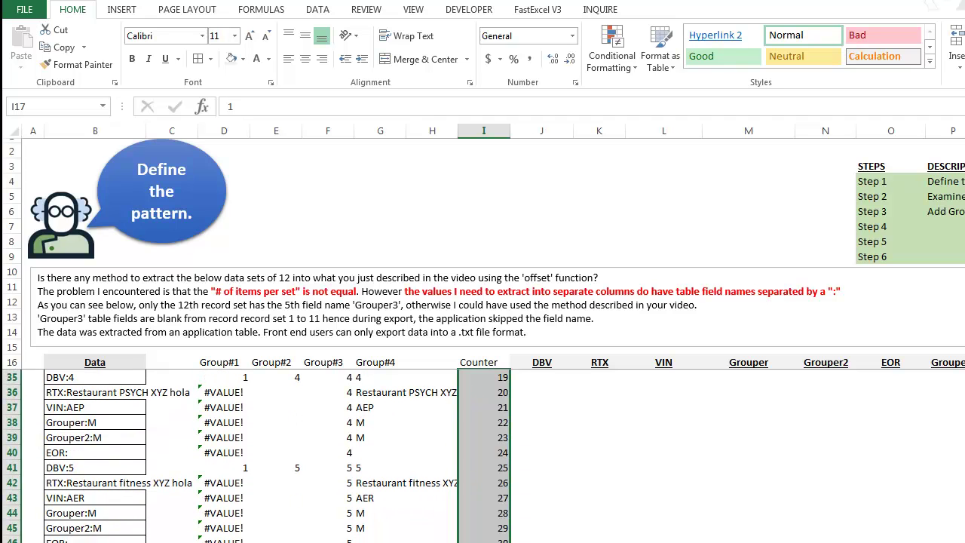
scroll(613, 499, "down", 4)
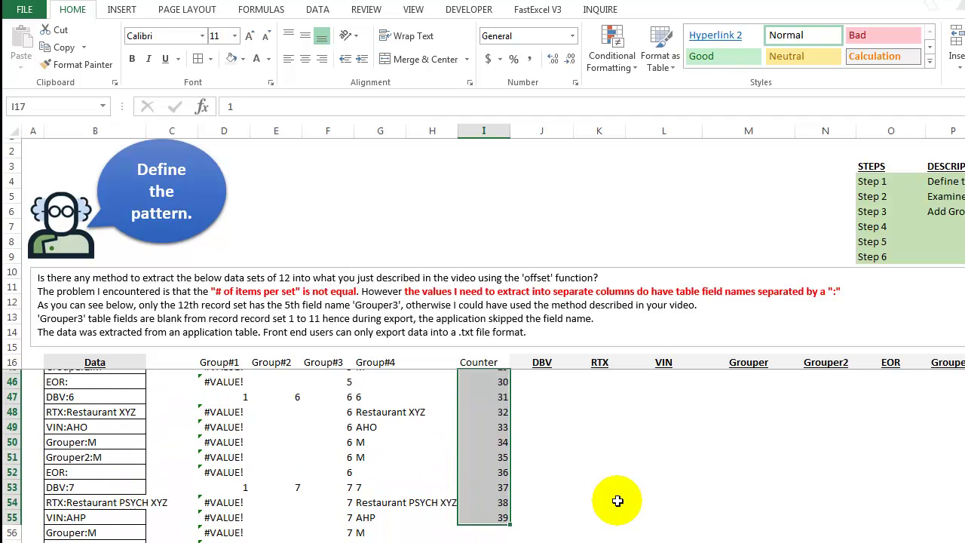
scroll(617, 500, "up", 10)
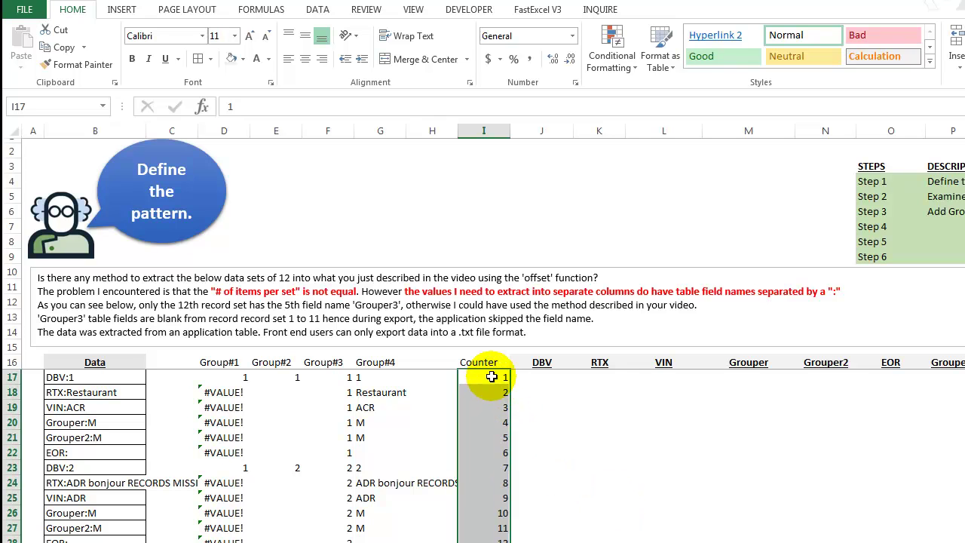
left_click(495, 376)
Compare the Counter numbers with the Group#3 and Group#4 helper columns for looking up the DBV values.
left_click(538, 376)
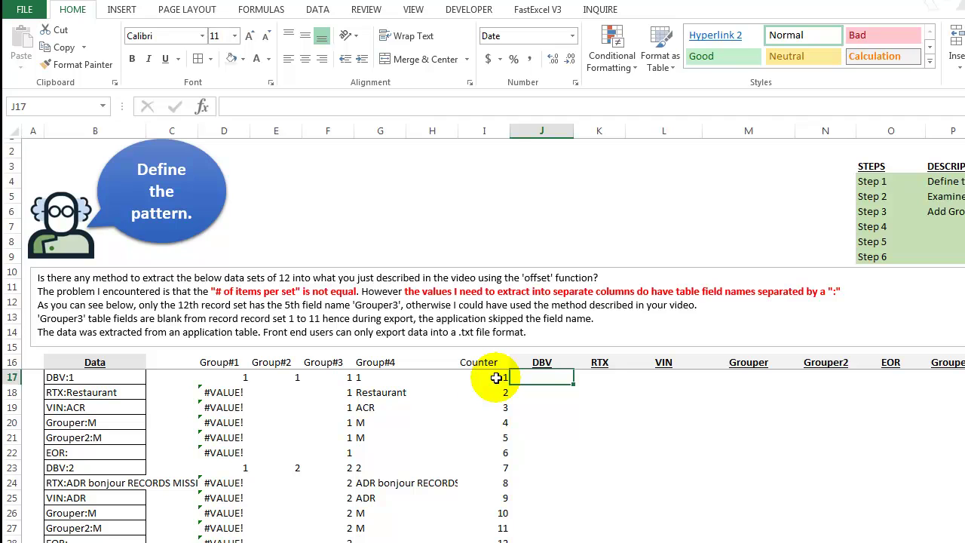
left_click(478, 362)
left_click_drag(328, 377, 331, 541)
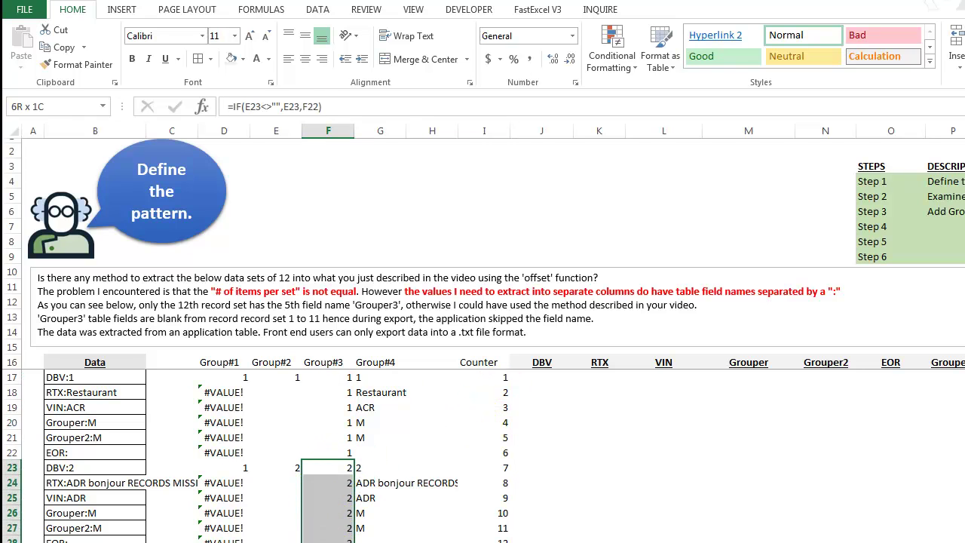
left_click(541, 377)
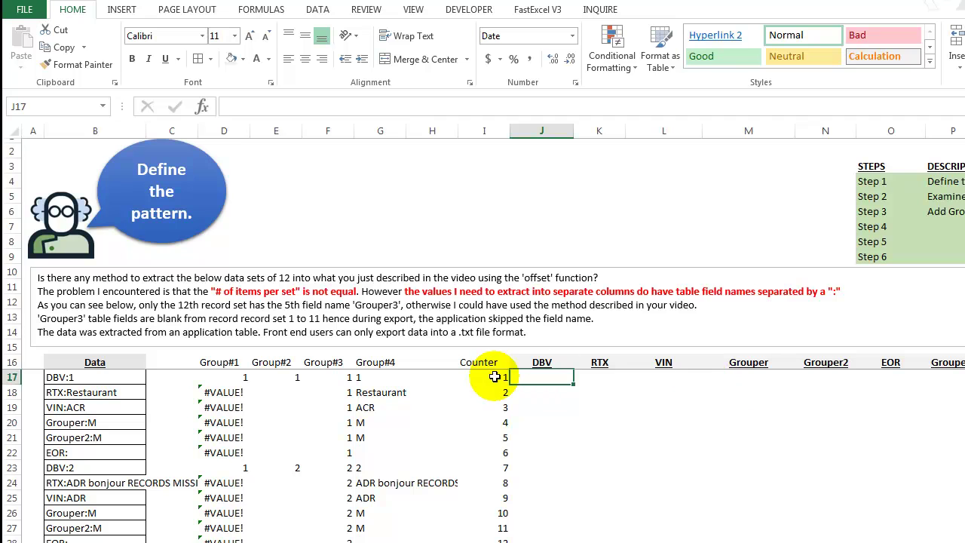
left_click(377, 362)
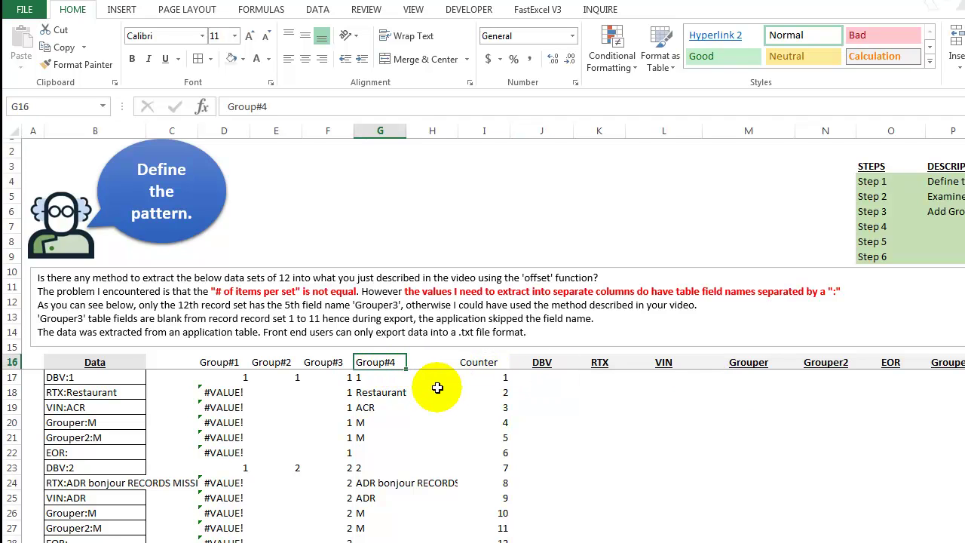
Extend the helper headings to Group#5 in H16 and insert another blank column before Counter.
left_click_drag(406, 369, 446, 364)
left_click(484, 131)
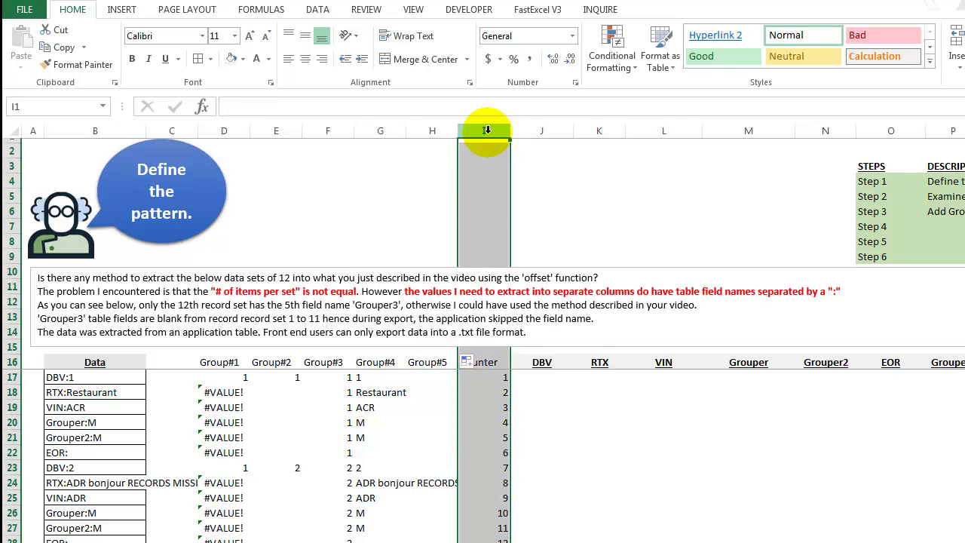
right_click(486, 134)
left_click(521, 238)
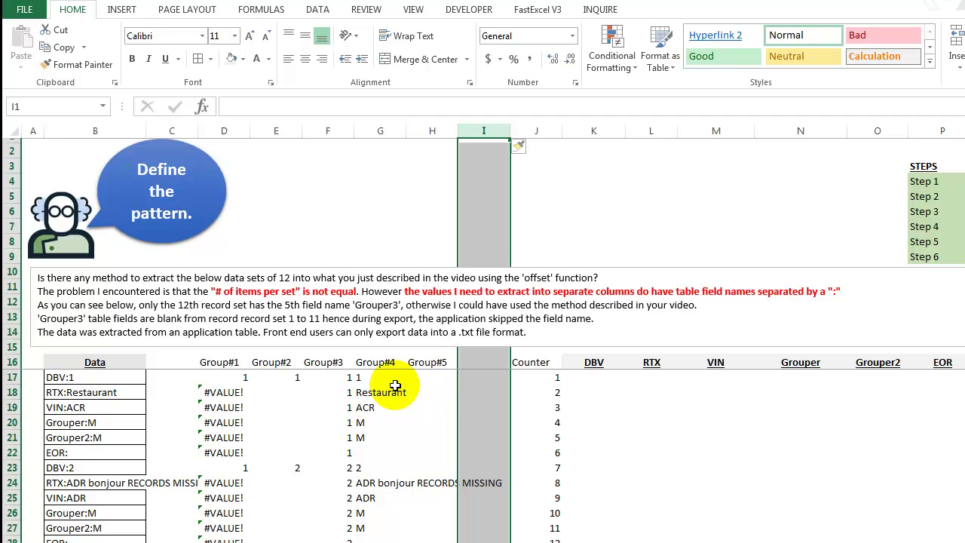
left_click(472, 378)
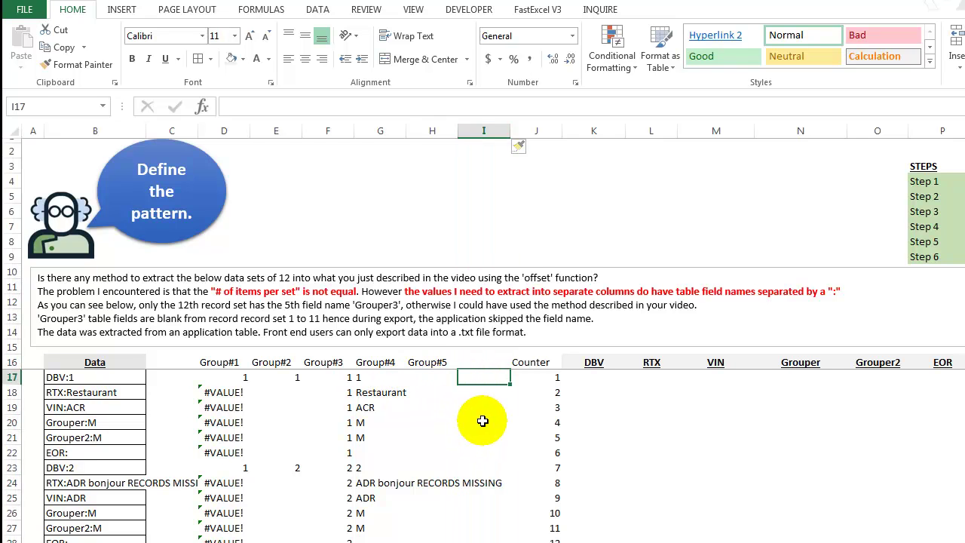
Enter =SEARCH(":",B17) in H17 under Group#5 to locate the colon in the first record.
left_click(431, 375)
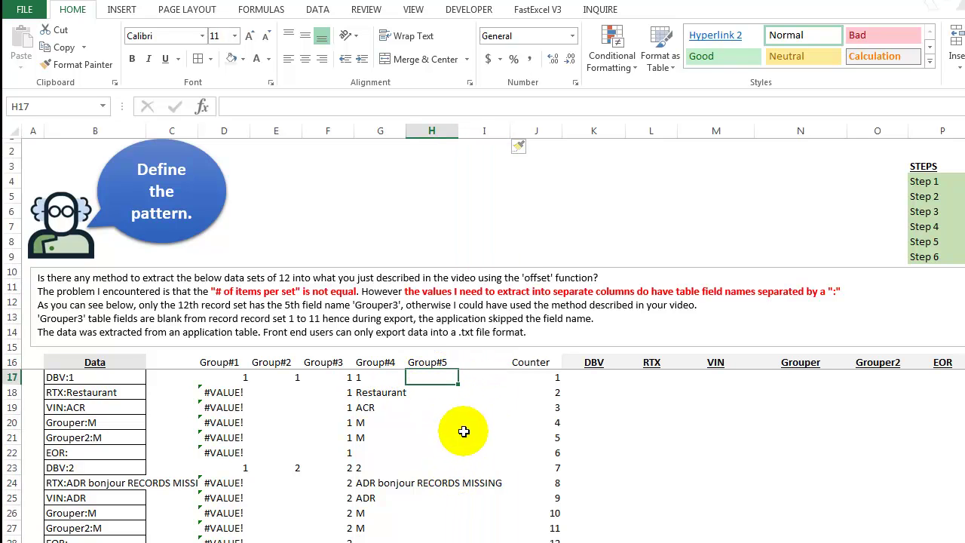
left_click(366, 376)
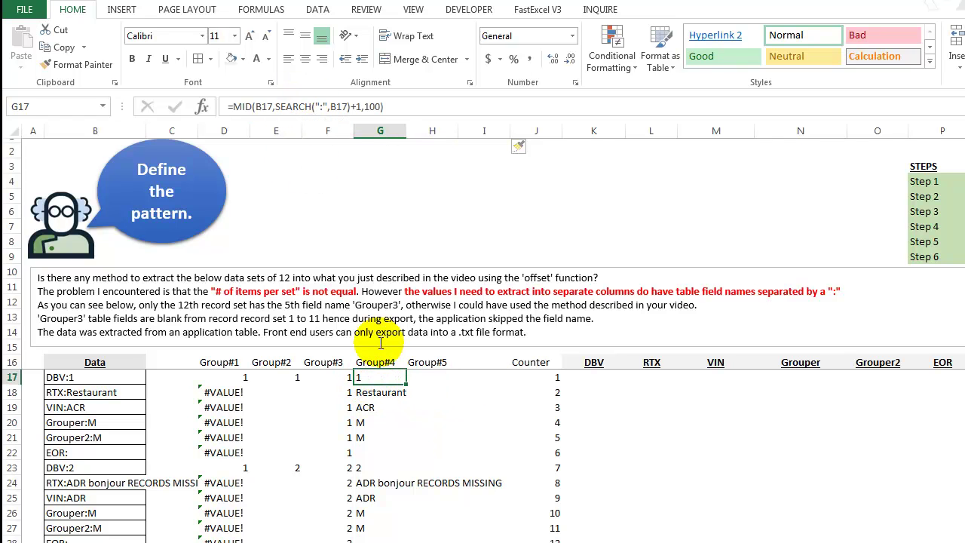
left_click(429, 376)
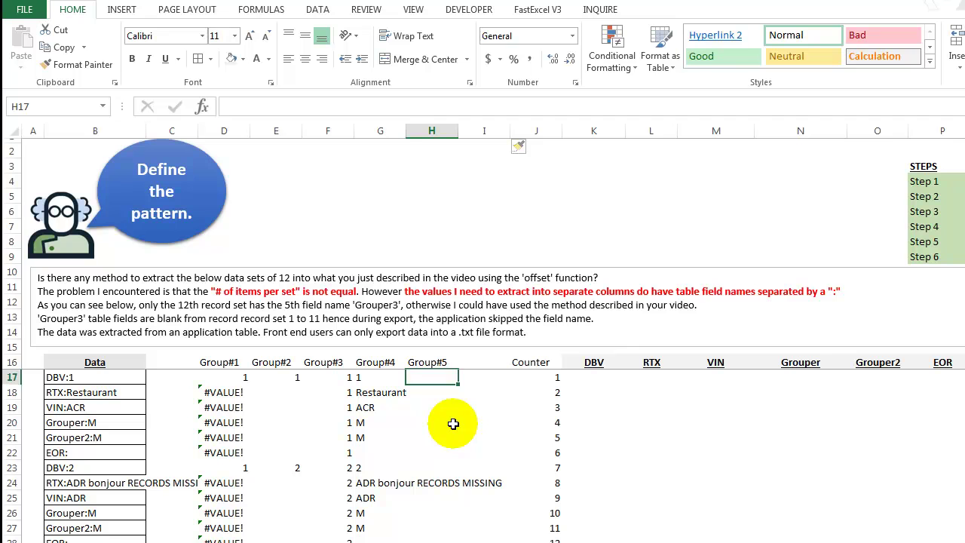
left_click_drag(336, 376, 336, 452)
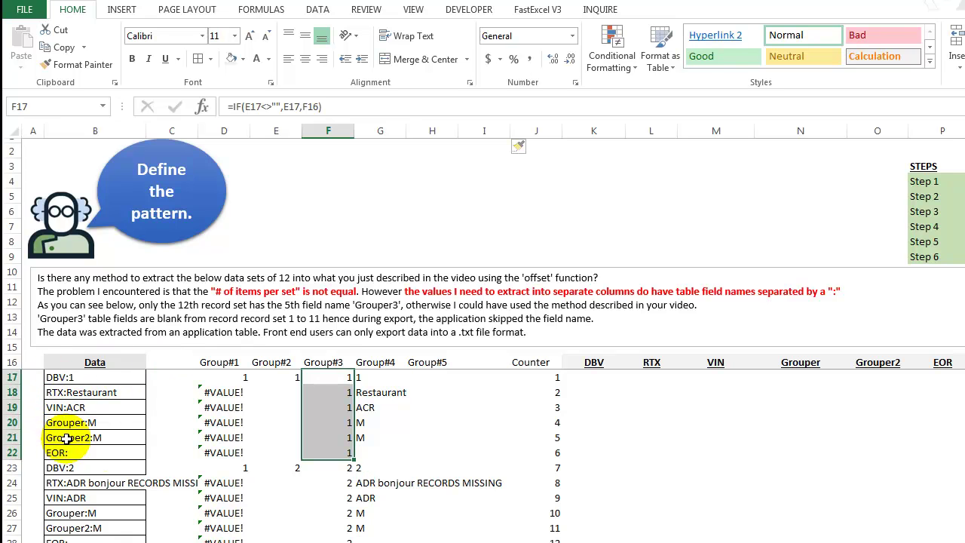
left_click_drag(365, 380, 368, 440)
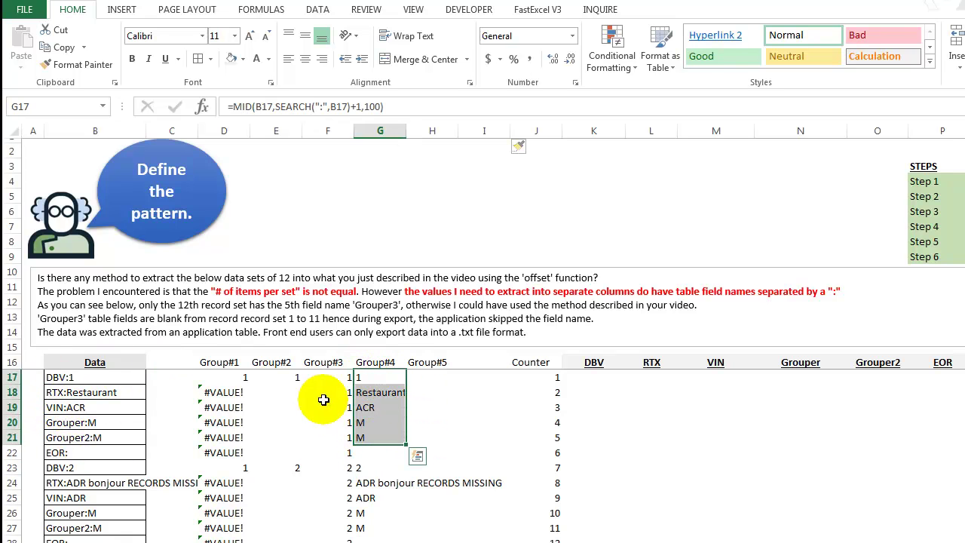
left_click(432, 380)
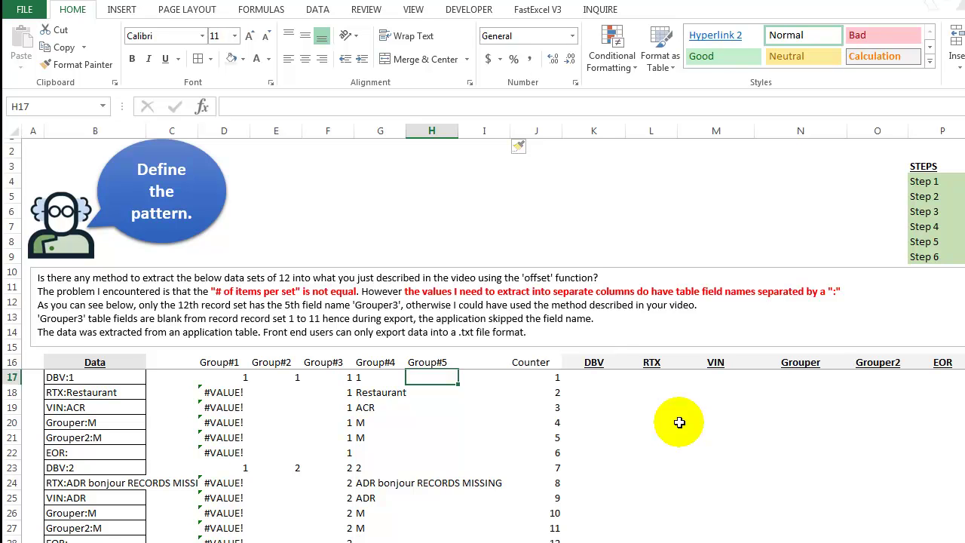
type("=search(\":\",")
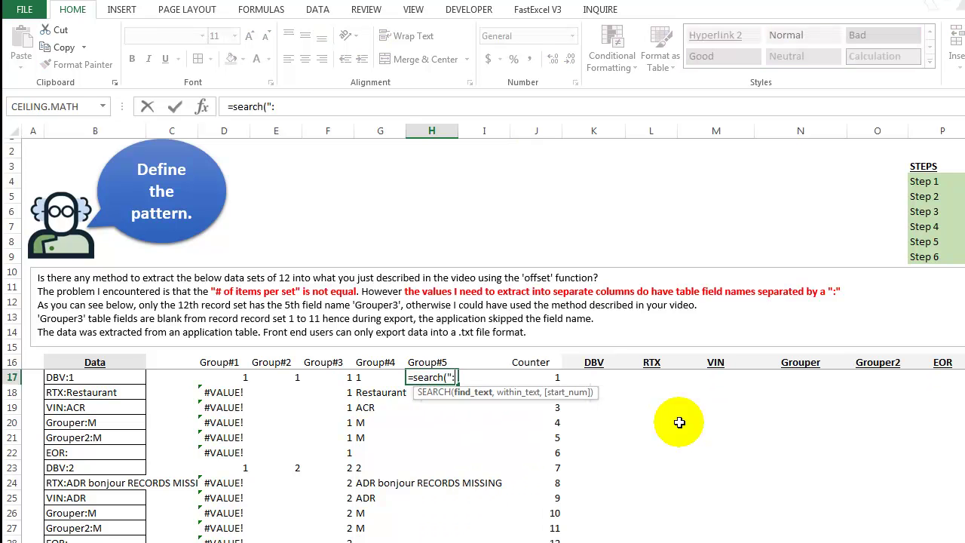
left_click(94, 377)
key("Return")
key("Up")
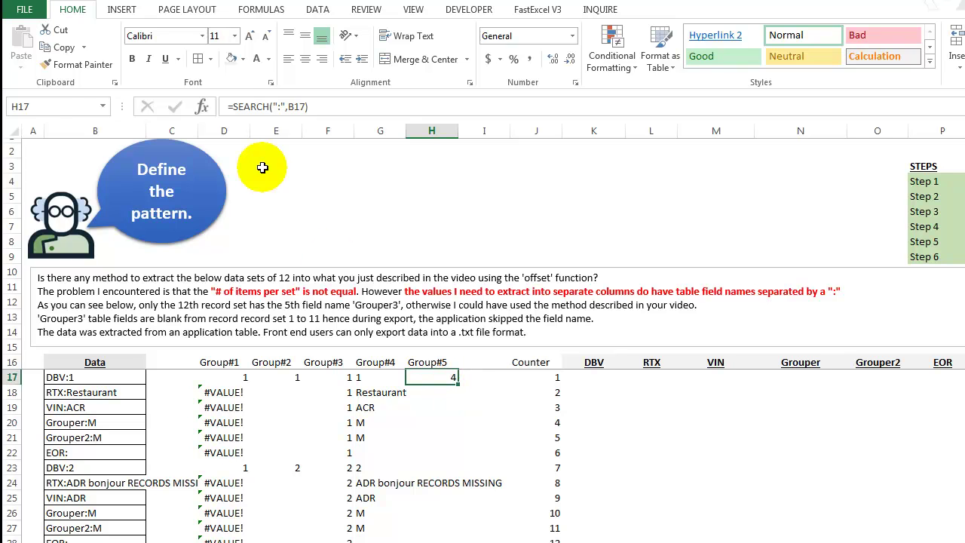
Expand the H17 formula to =LEFT(B17,SEARCH(":",B17)-1) to extract the field name.
left_click(231, 107)
type("left(")
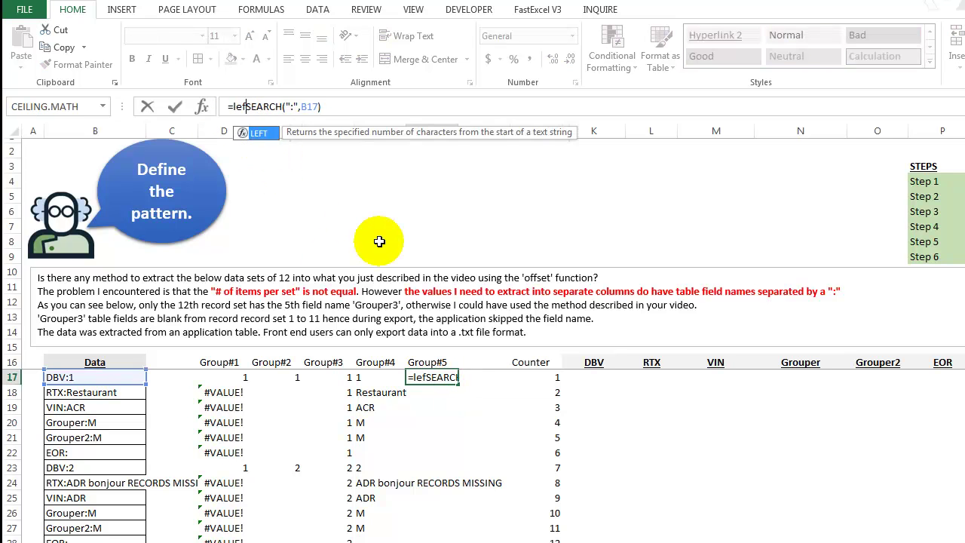
left_click(113, 378)
type(",")
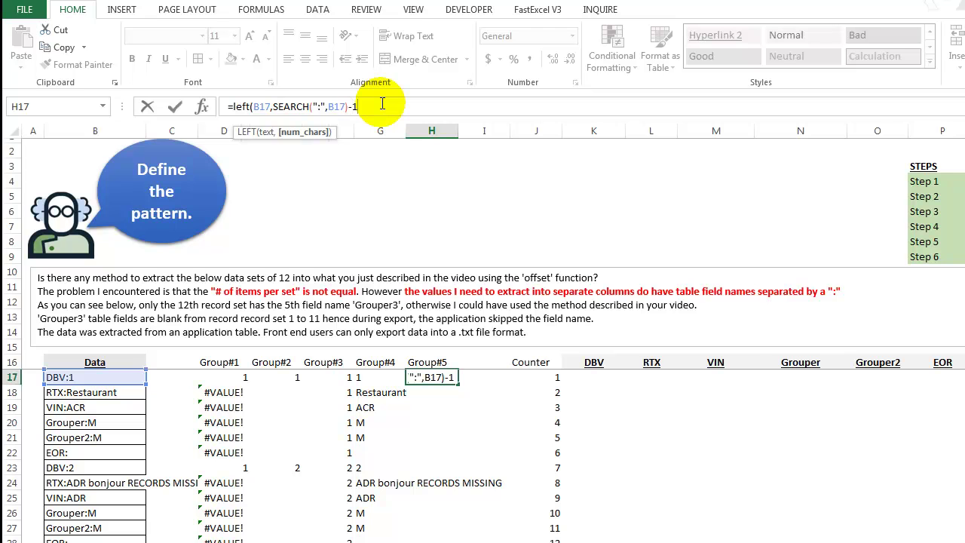
key("Return")
key("Return")
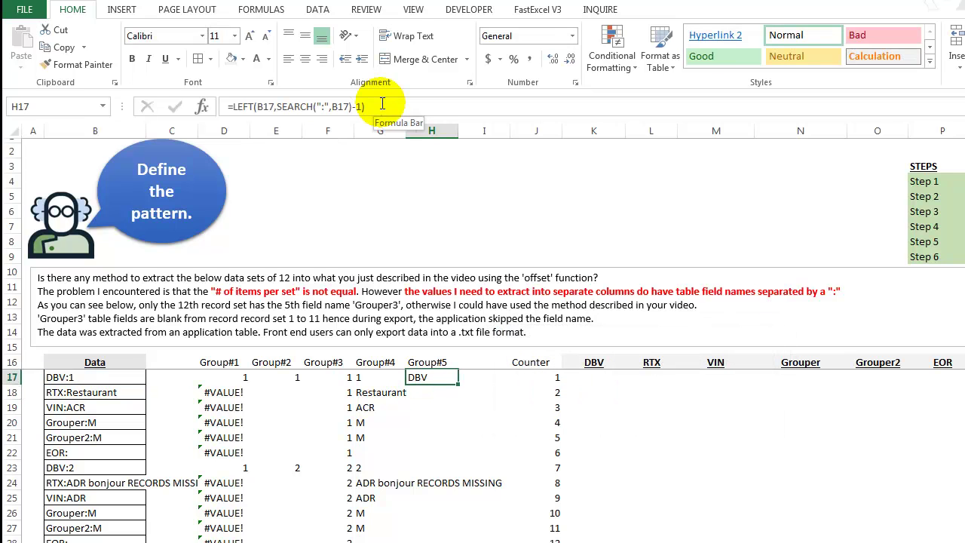
Fill the H17 formula down column H and check the Group#5 field names through the last record.
double_click(458, 385)
left_click(429, 375)
key("ctrl+Down")
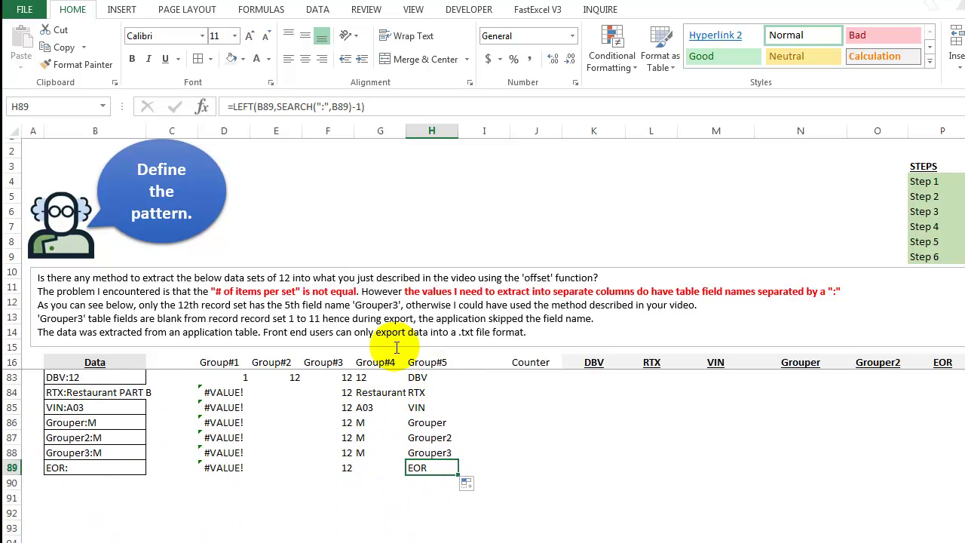
left_click(384, 134)
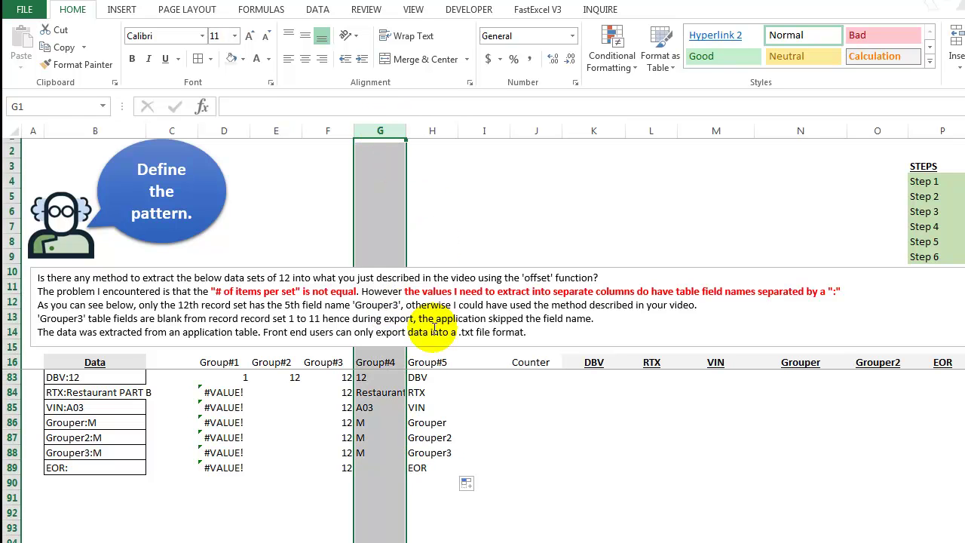
left_click(427, 363)
key("ctrl+shift+Down")
left_click(427, 362)
left_click(427, 363)
key("Down")
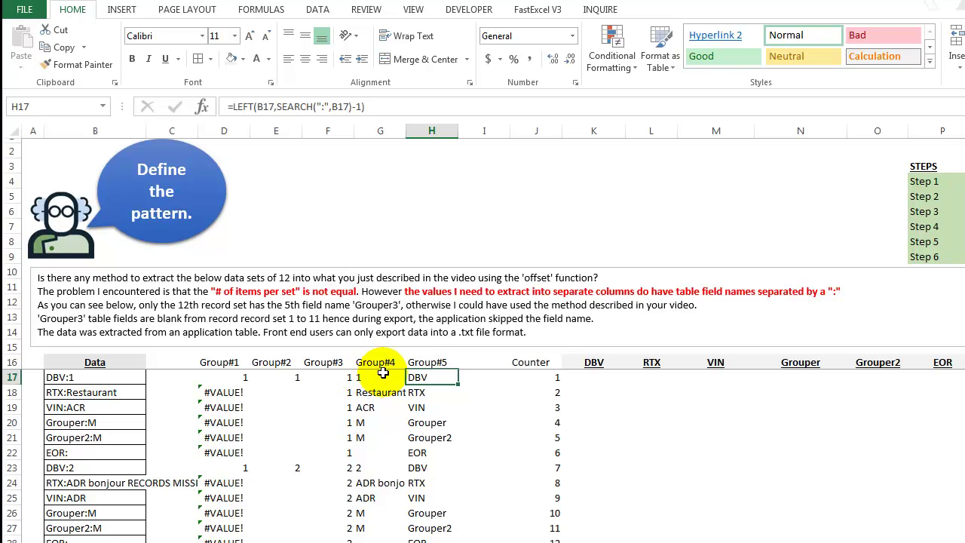
Prefix the H17 formula to read =G17&"_"&LEFT(B17,SEARCH(":",B17)-1) and fill it down column H.
left_click(373, 374)
left_click(419, 374)
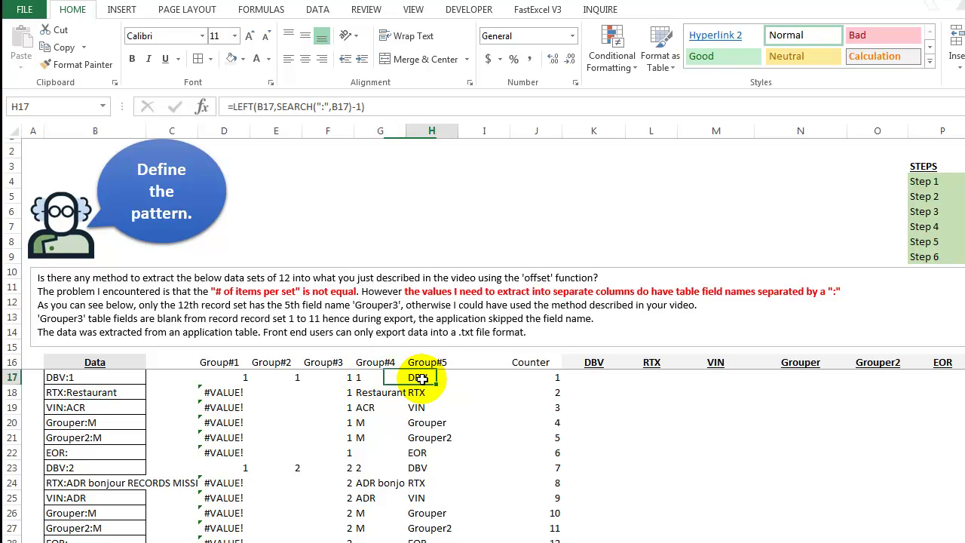
left_click(233, 107)
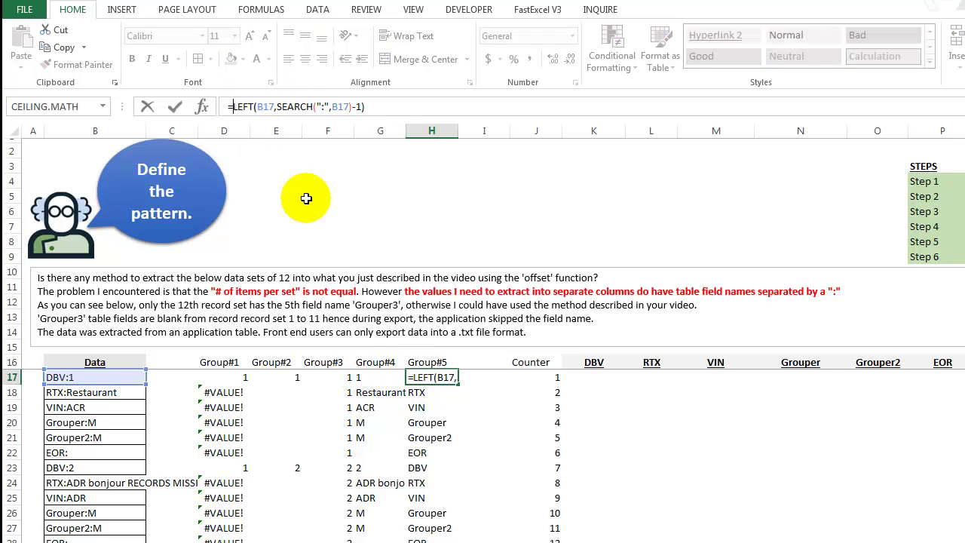
left_click(372, 377)
type("&")
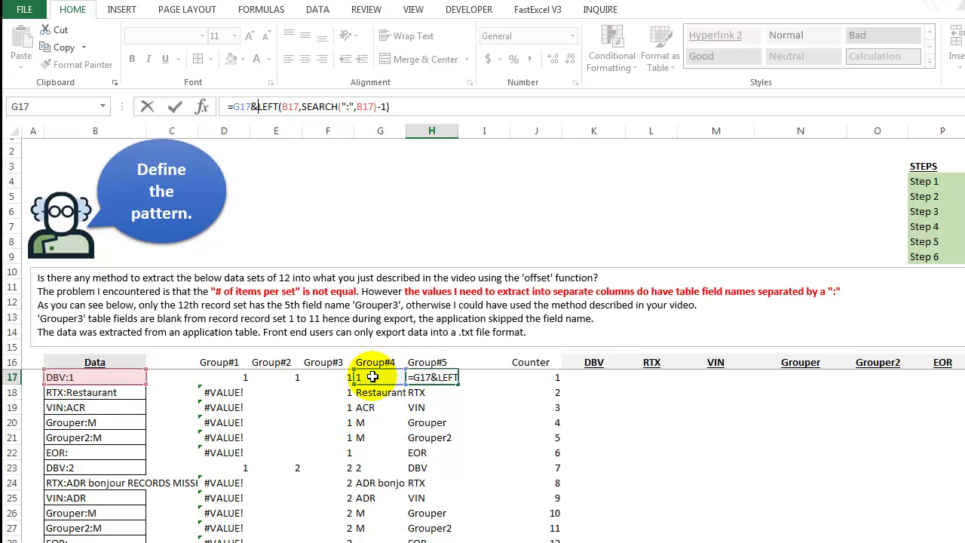
type("\"_\"")
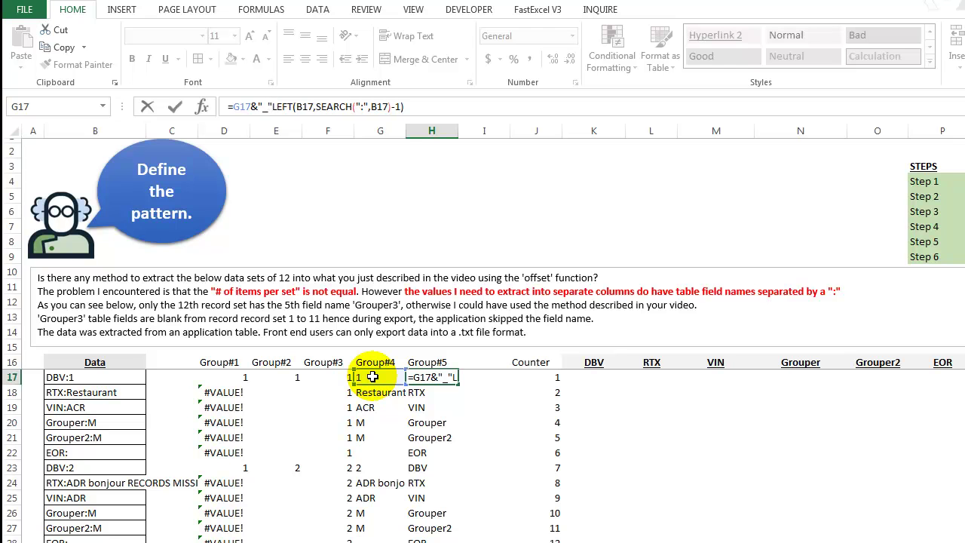
type("&")
key("ctrl+Return")
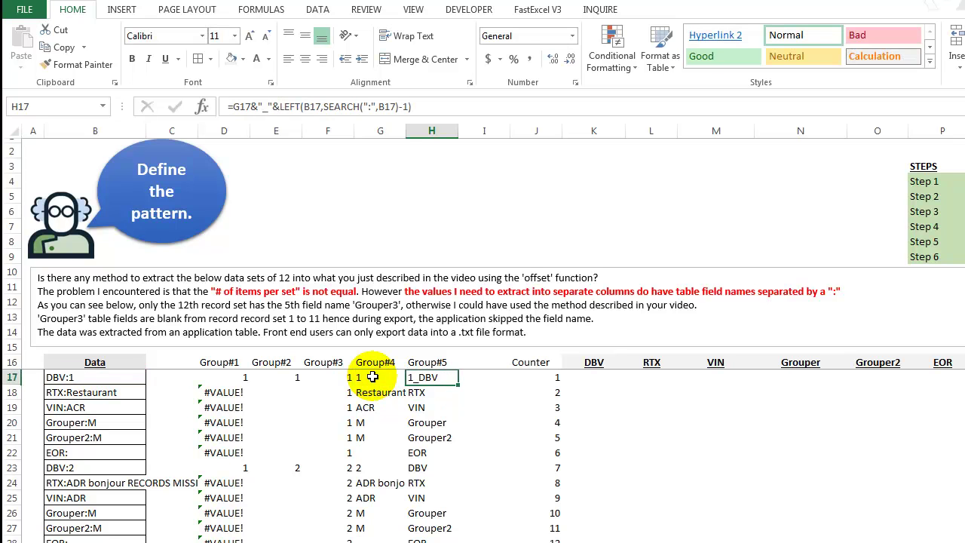
double_click(459, 384)
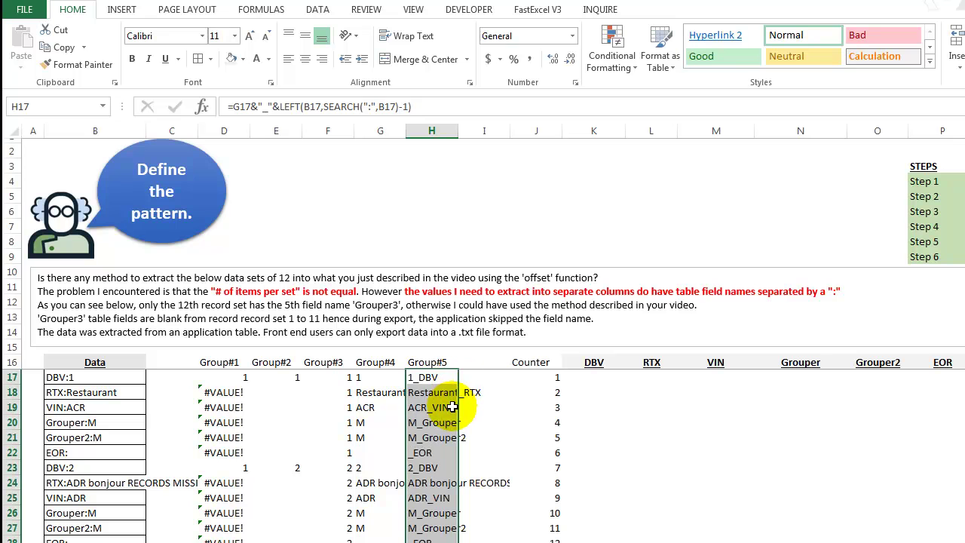
Widen column H slightly to give the Group#5 entries more room.
left_click(427, 374)
key("Down")
left_click_drag(458, 130, 467, 130)
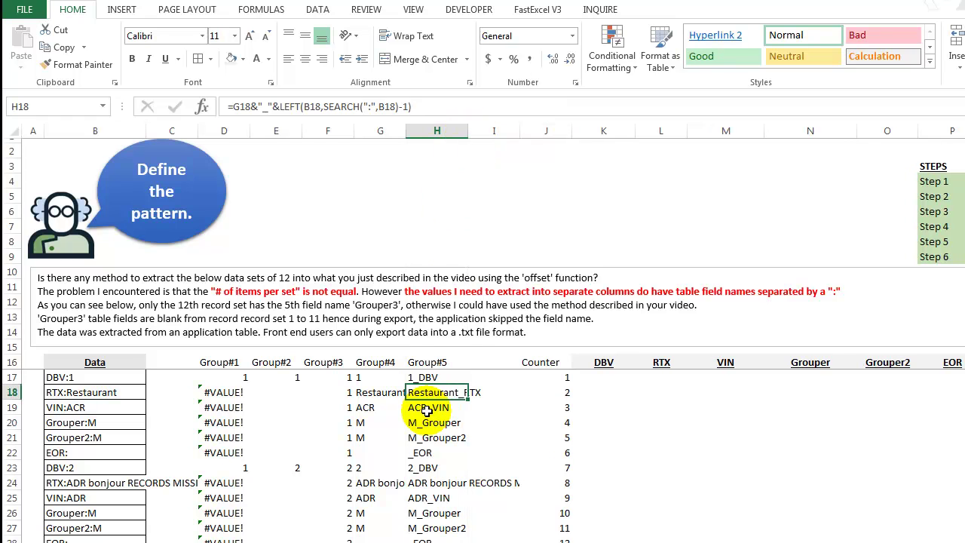
Change the G17 reference in the H17 formula to F17 and refill the formula down column H.
left_click(420, 377)
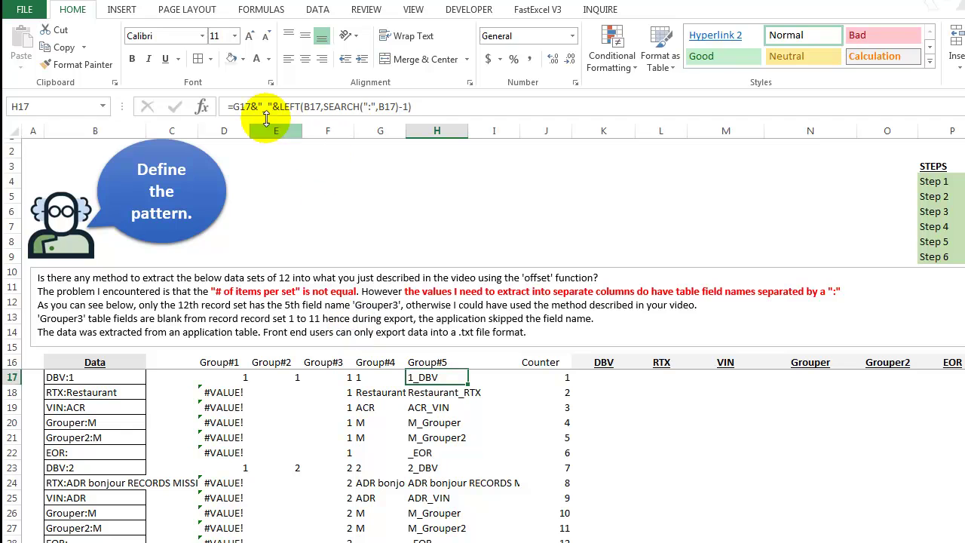
left_click(239, 107)
key("BackSpace")
type("F")
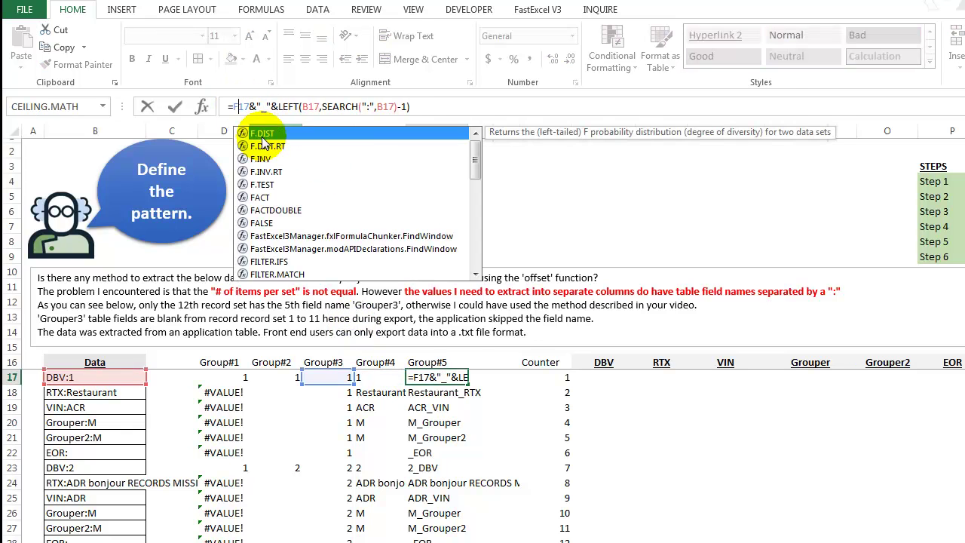
key("Return")
key("Up")
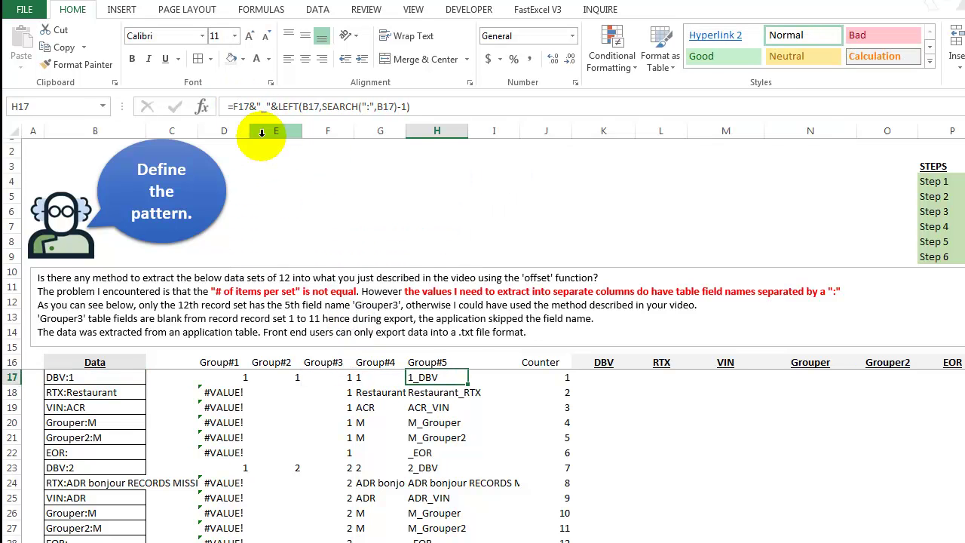
double_click(467, 384)
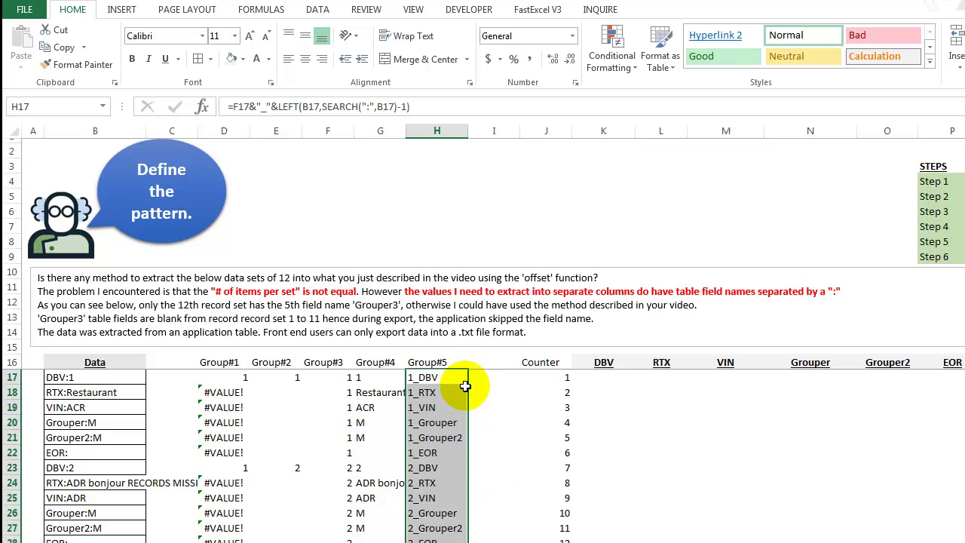
Examine the Group#5 keys for the first few record sets and select the first DBV cell, K17.
left_click(435, 376)
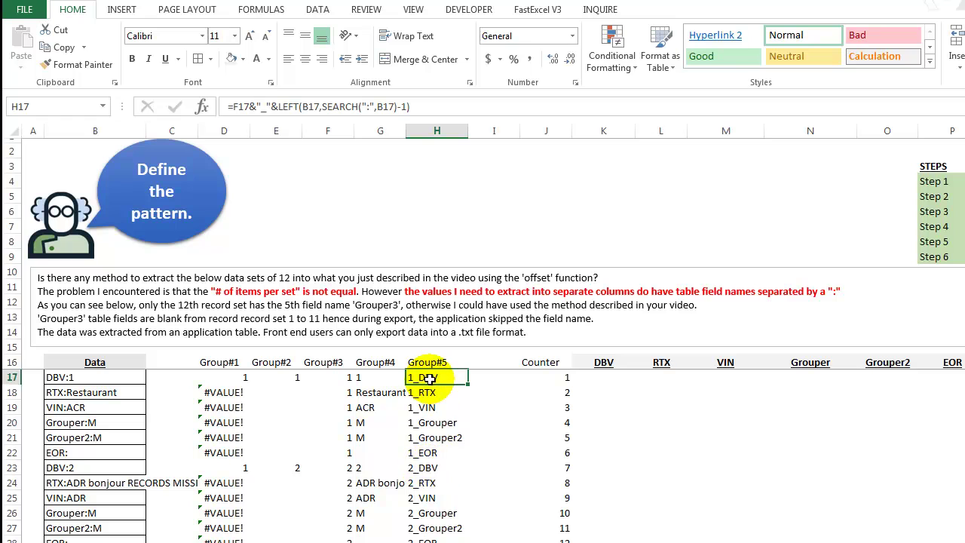
left_click(426, 453, "shift")
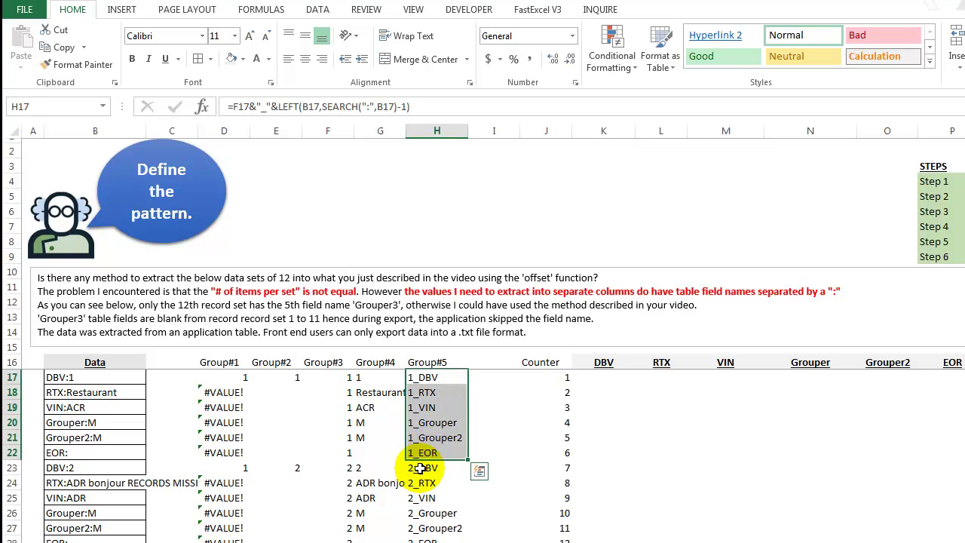
left_click(419, 467)
left_click(419, 539, "shift")
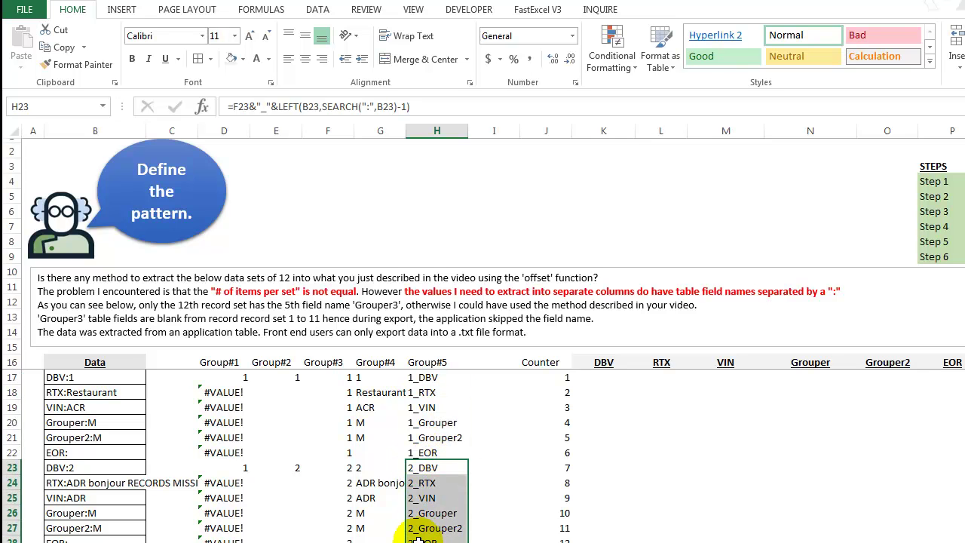
scroll(419, 538, "down", 2)
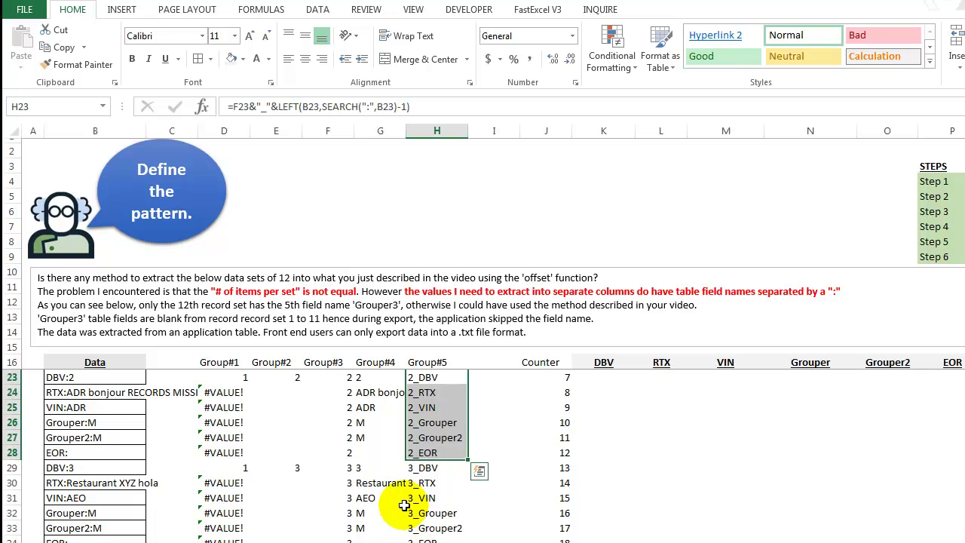
scroll(406, 505, "down", 2)
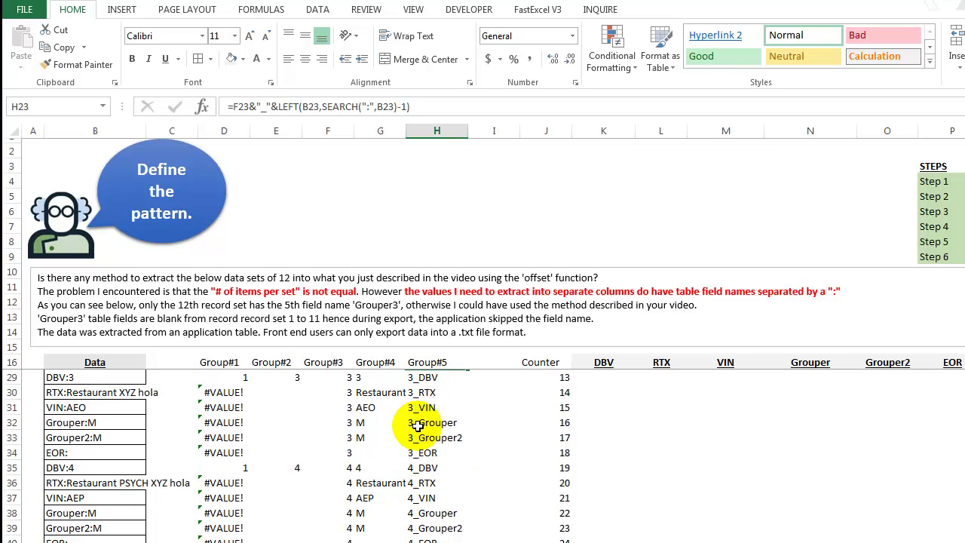
scroll(420, 477, "up", 4)
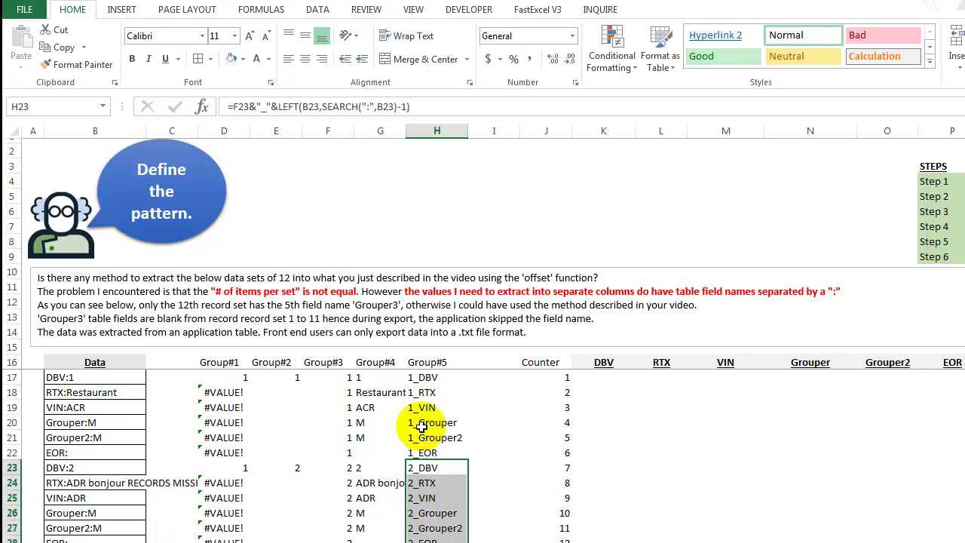
left_click(604, 378)
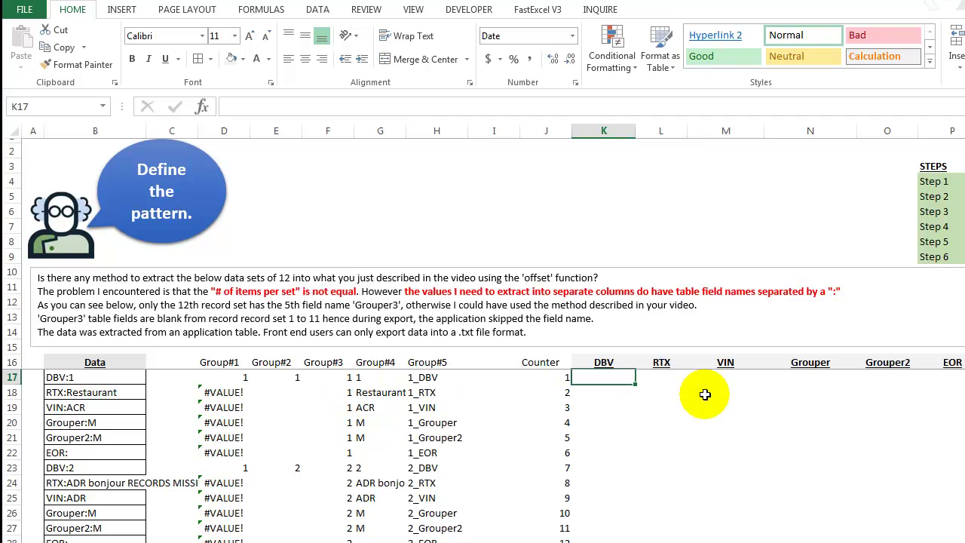
Enter =MATCH($J17&"_"&K$16,$H$17:$H$89,0) in K17 to locate each Counter and field-name key in Group#5.
type("=")
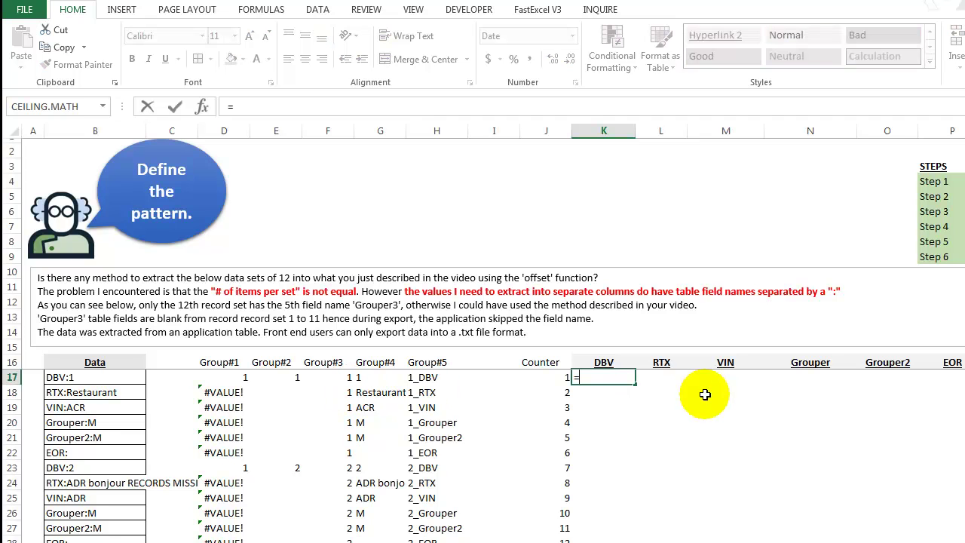
type("match(")
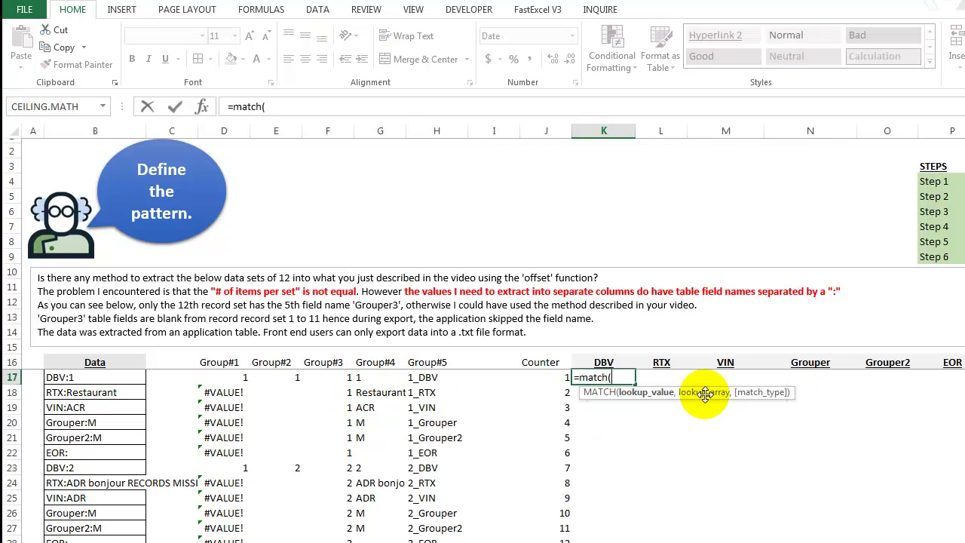
key("Left")
key("F4")
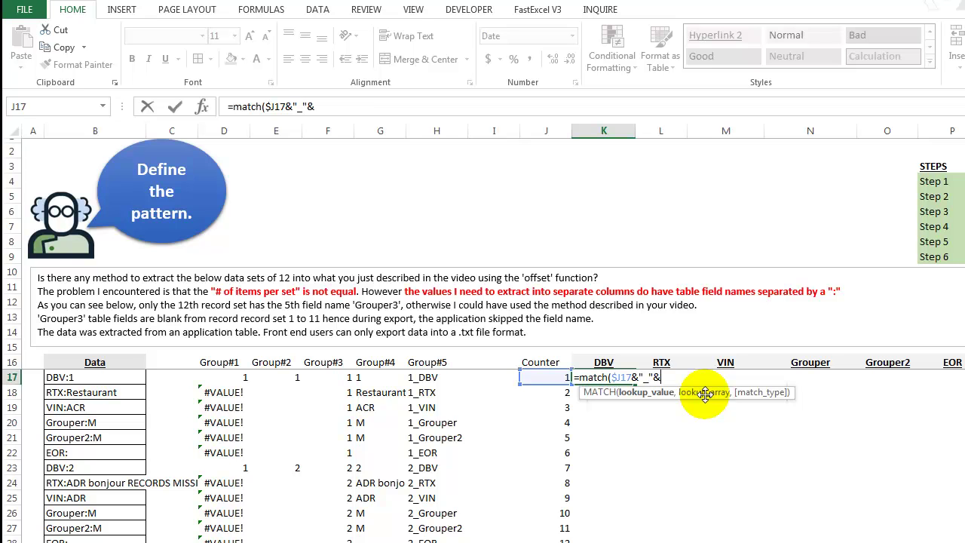
key("Up")
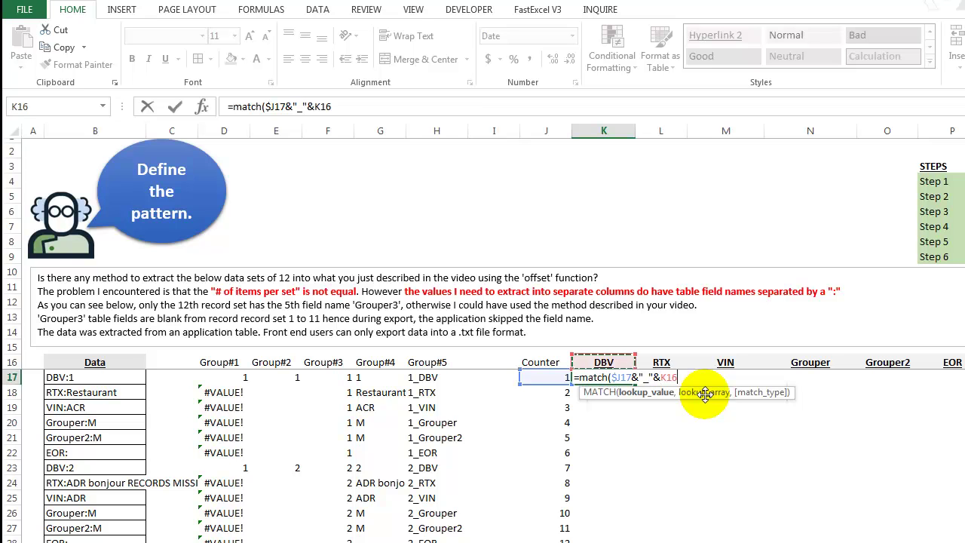
key("F4")
key("F4")
type(",")
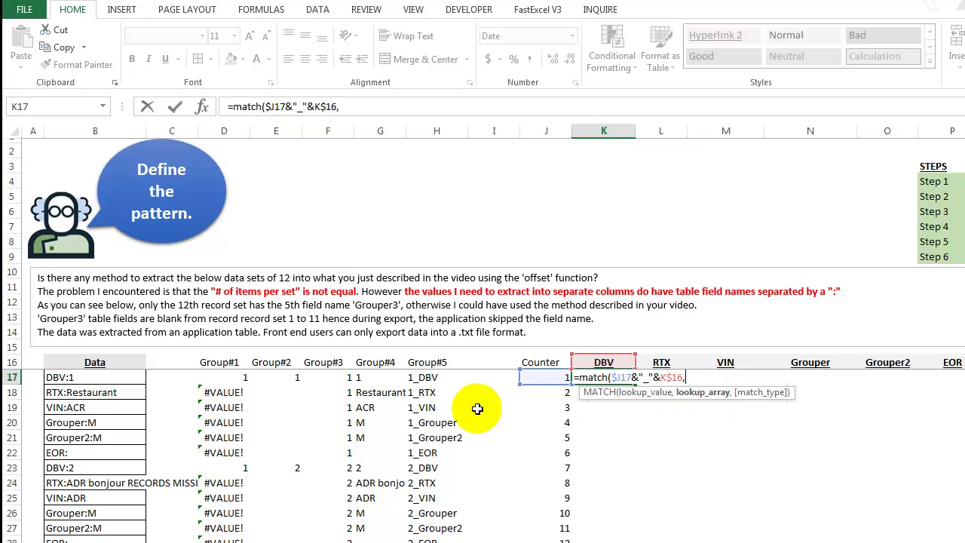
left_click(435, 379)
key("ctrl+shift+Down")
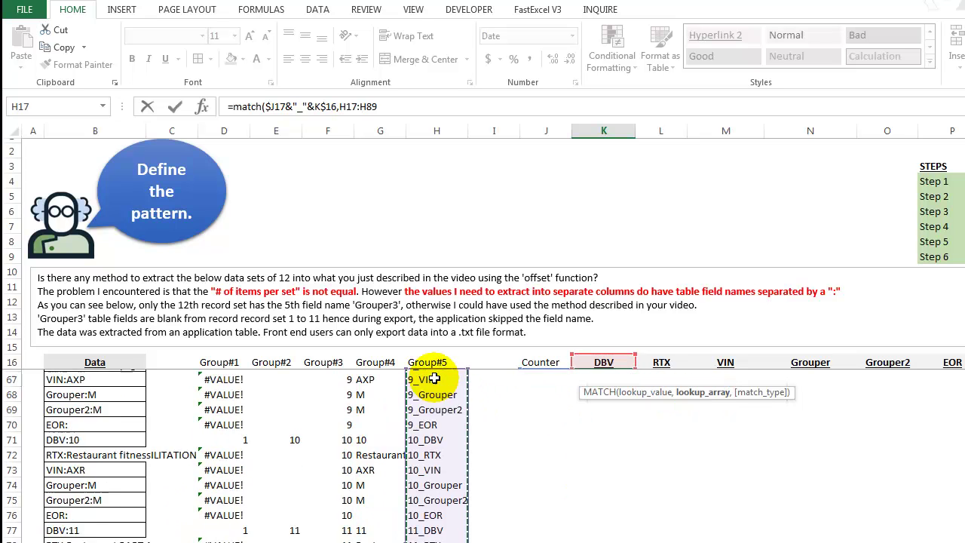
key("F4")
type(",0)")
key("ctrl+Return")
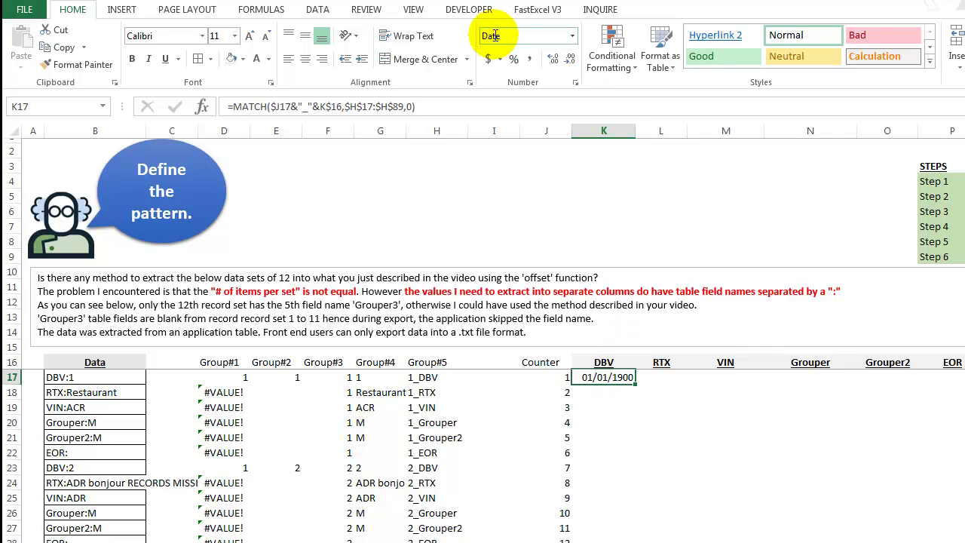
Format K17 as General and fill its MATCH formula across to column R and down all data rows.
left_click(573, 40)
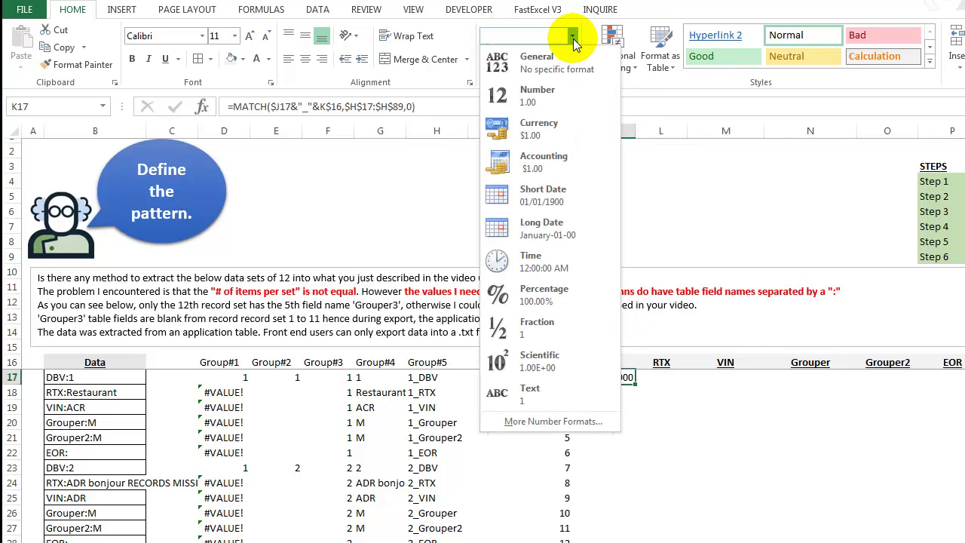
left_click(541, 67)
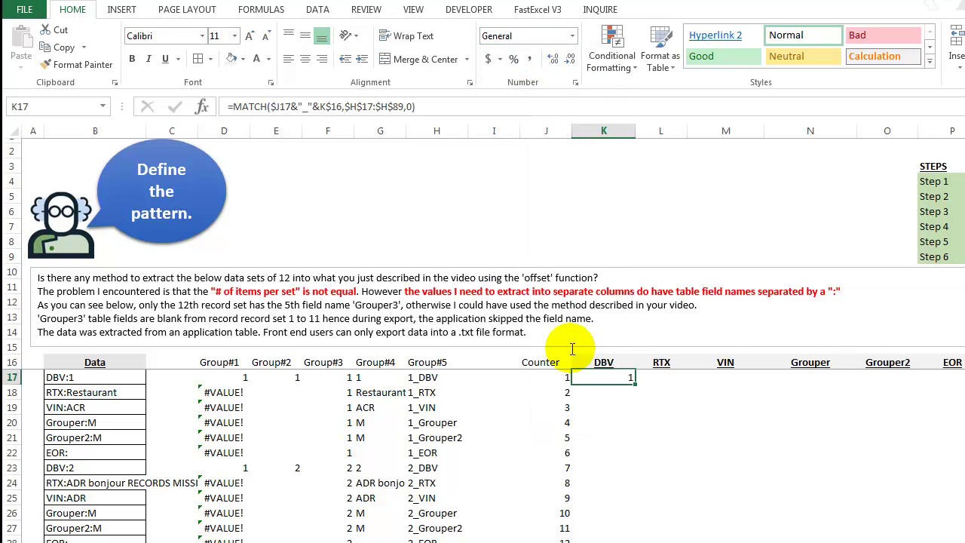
left_click_drag(635, 380, 942, 381)
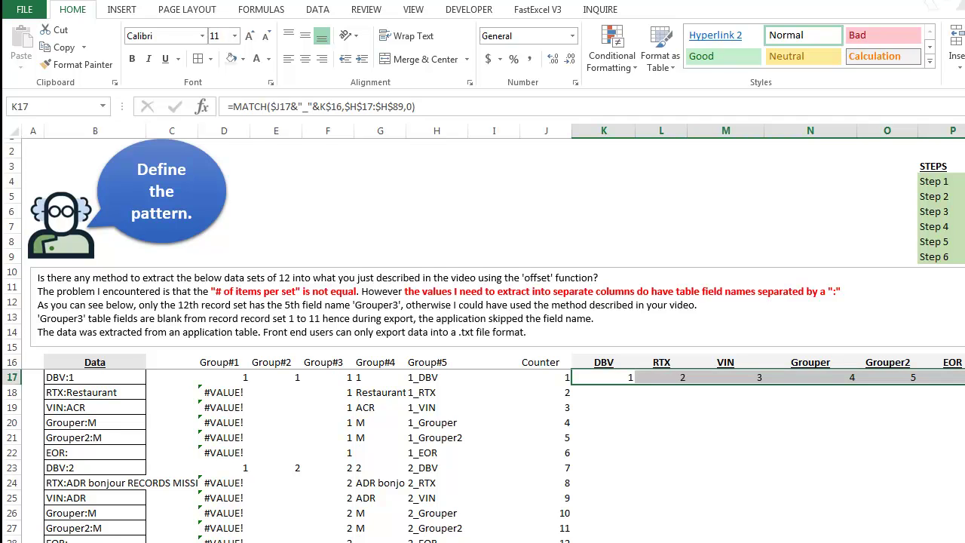
double_click(964, 384)
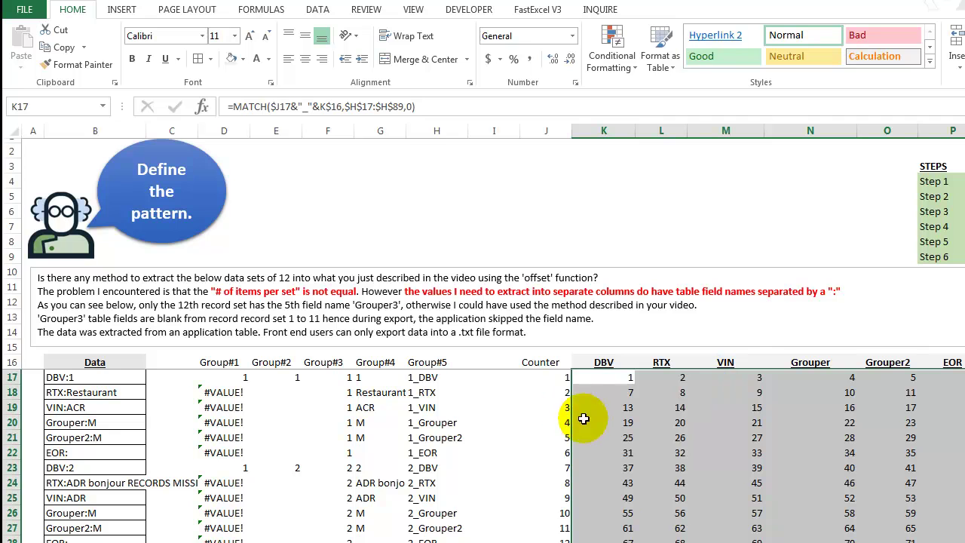
Examine the filled MATCH results, comparing the rows up to Counter 12 with the block from K29 downward.
scroll(482, 453, "down", 9)
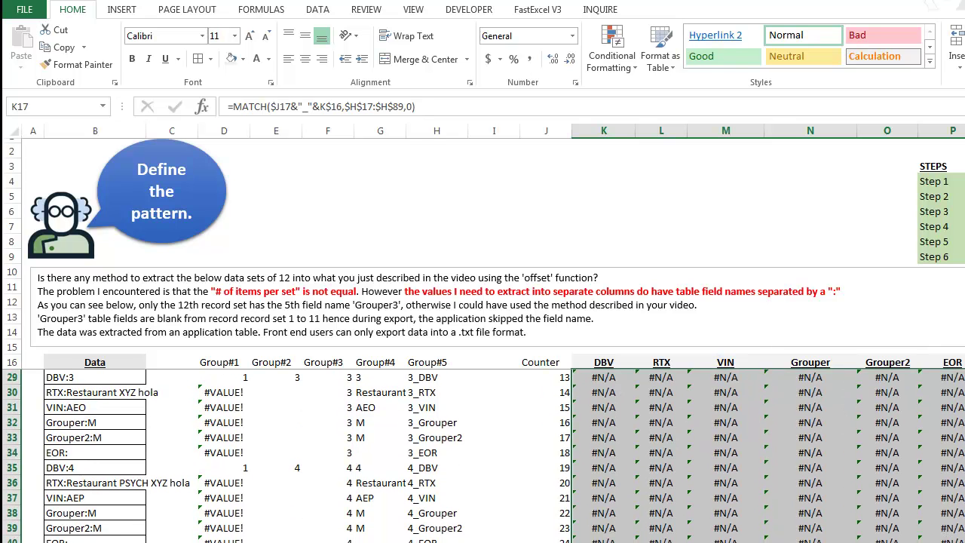
scroll(483, 453, "up", 7)
scroll(482, 452, "up", 2)
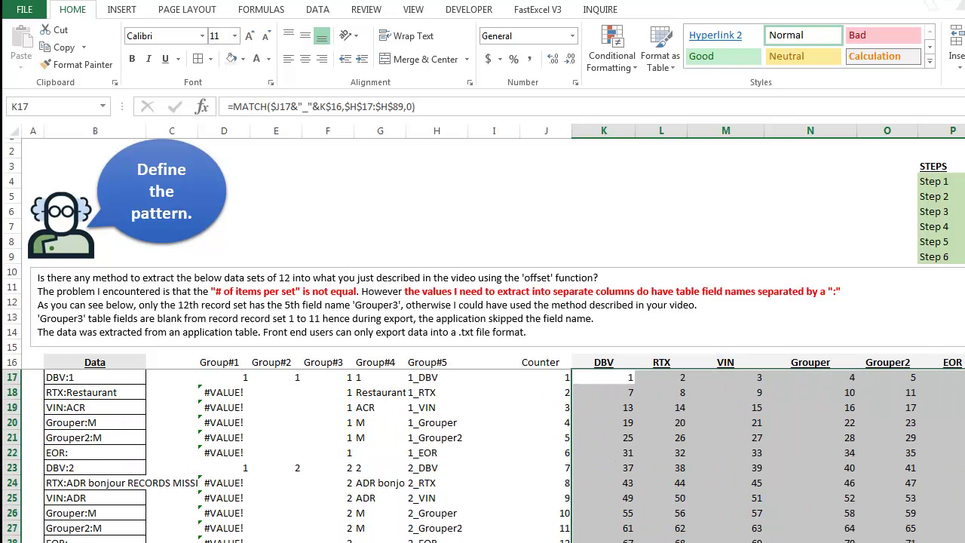
left_click(545, 542)
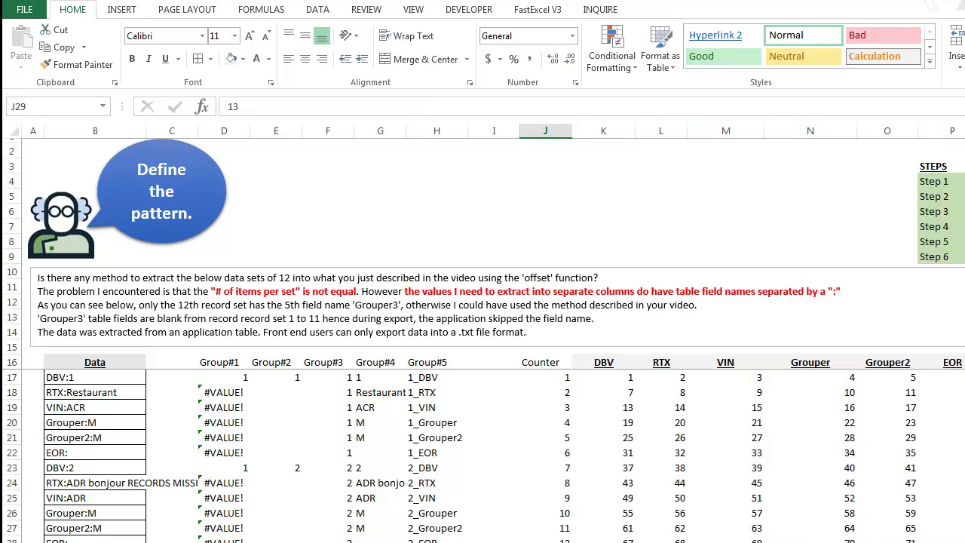
key("Right")
key("ctrl+shift+Right")
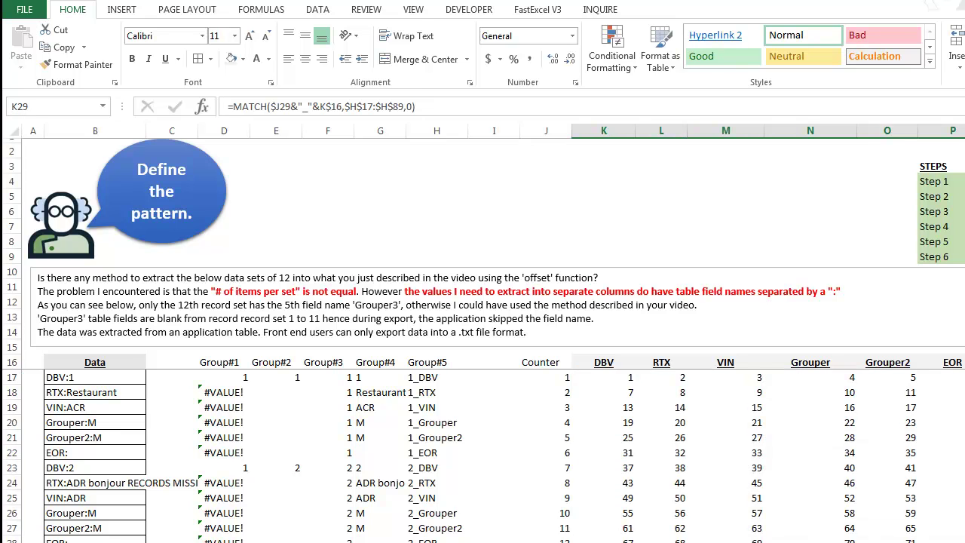
key("ctrl+shift+Down")
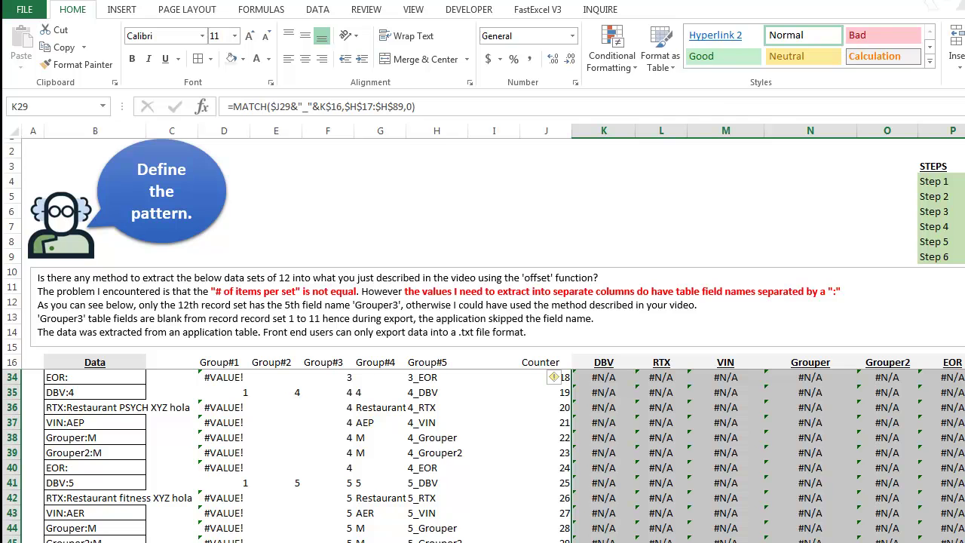
key("Up")
key("Up")
key("Up")
key("Up")
key("Up")
key("Up")
key("Up")
key("Up")
key("Up")
key("Up")
key("Up")
key("Up")
key("Up")
key("Up")
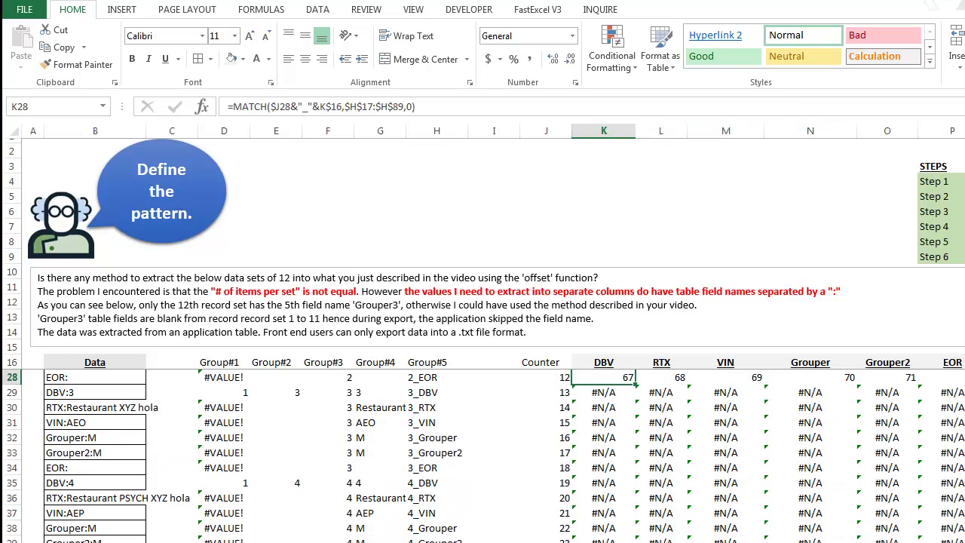
key("Down")
key("Down")
key("Down")
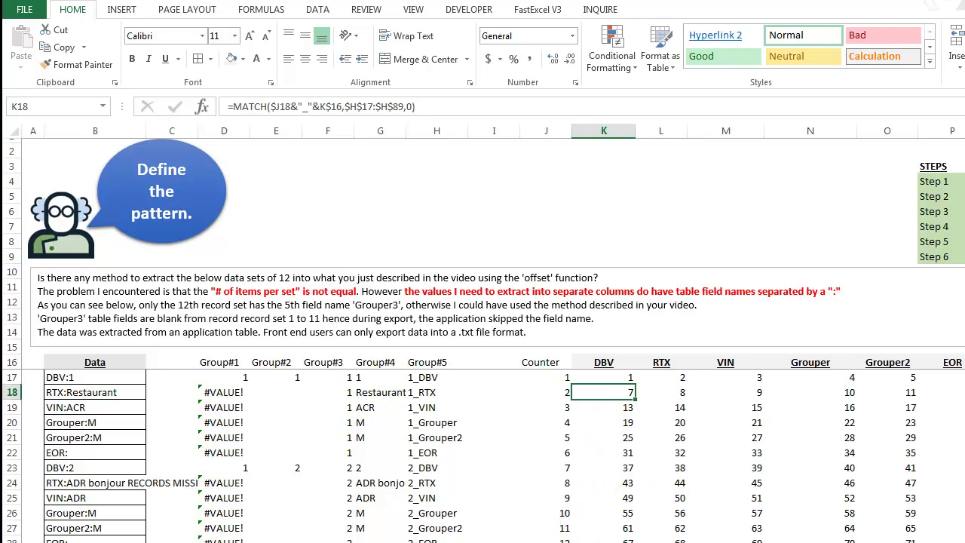
Inspect the Grouper3 and EOR: headers in Q16 and R16 together with the MATCH results beneath them.
left_click(964, 362)
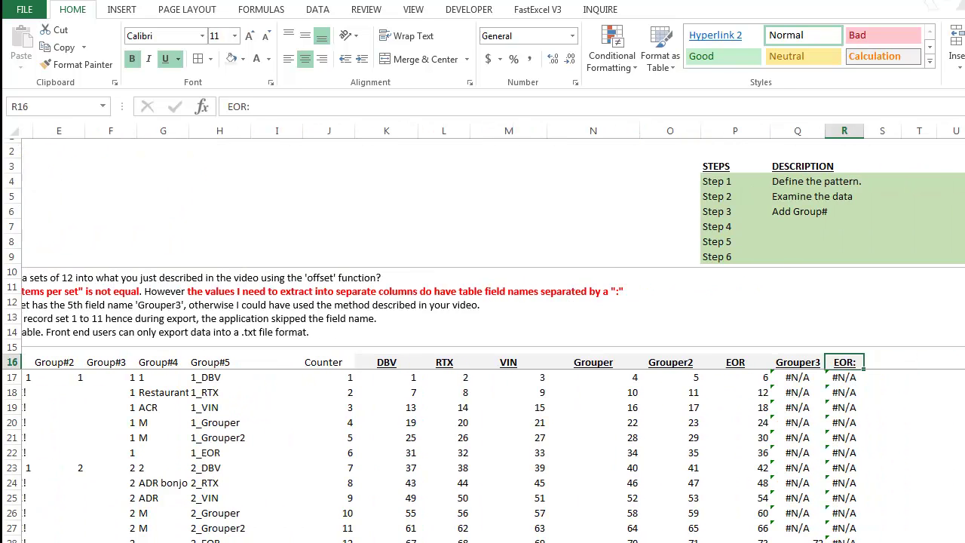
left_click(784, 362)
left_click(785, 539)
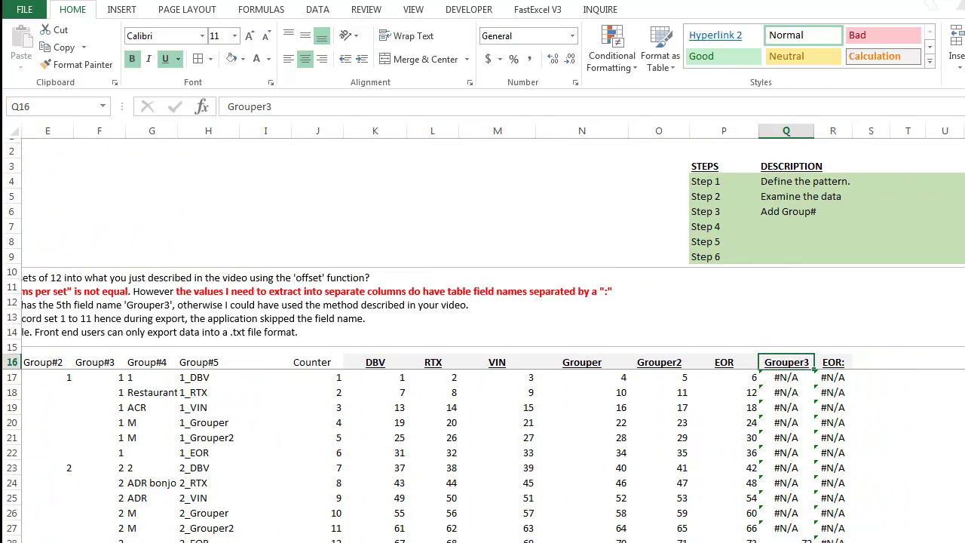
left_click(828, 362)
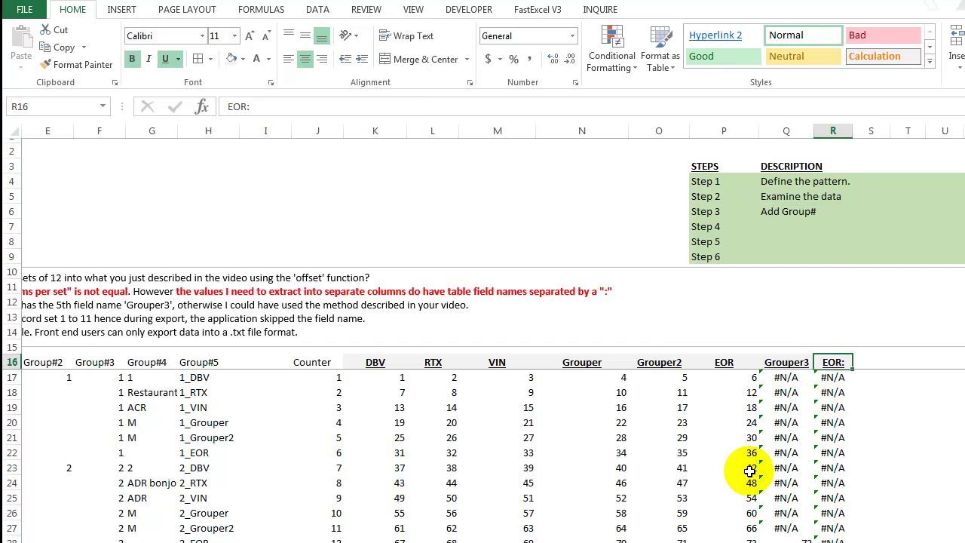
key("Left")
key("ctrl+Left")
key("Home")
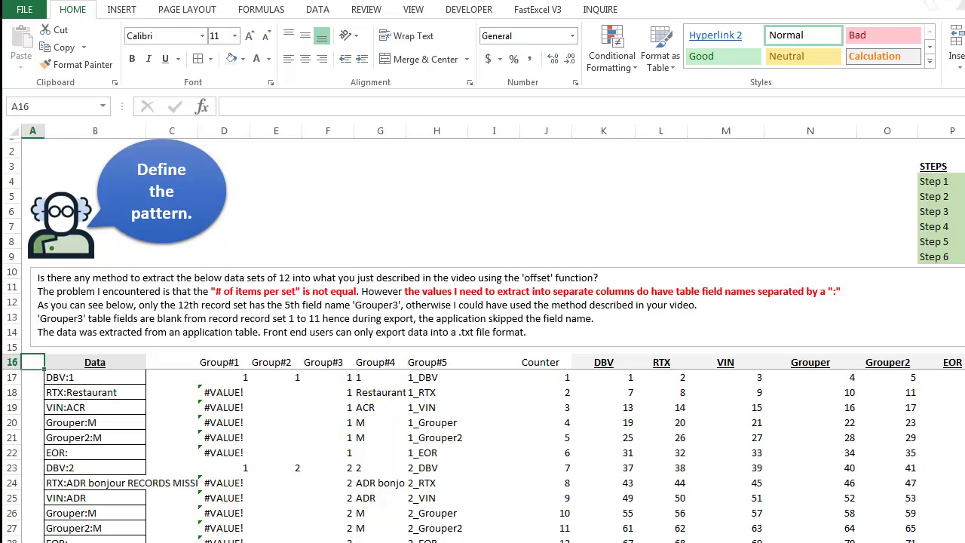
Compare the Group#5 key in H28 with the EOR: header in R16 and its MATCH formula in R18.
left_click(437, 540)
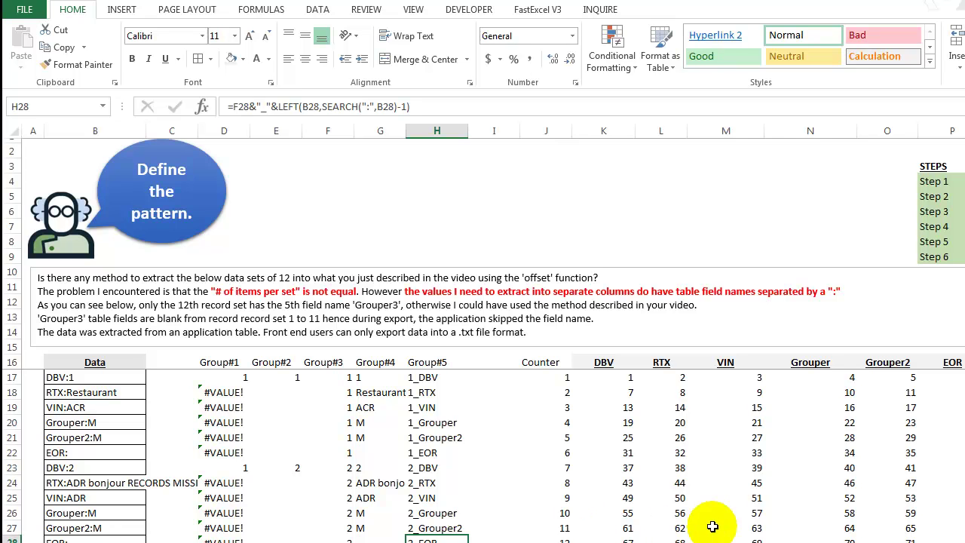
left_click(964, 392)
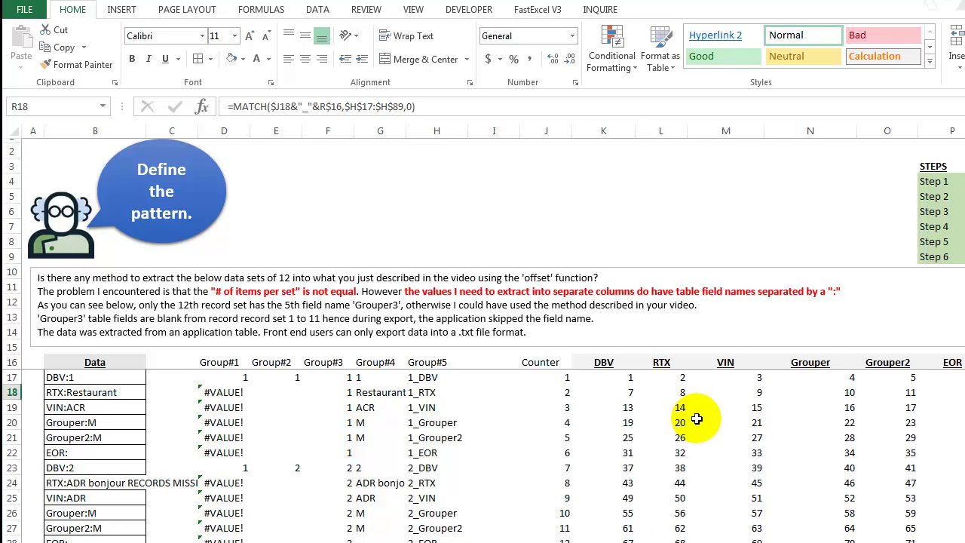
key("Up")
key("Up")
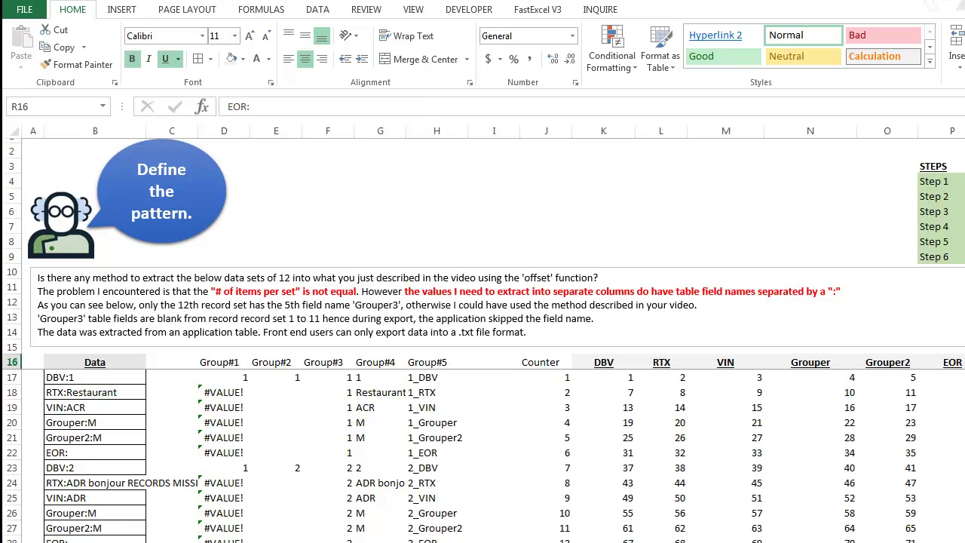
scroll(493, 333, "right", 4)
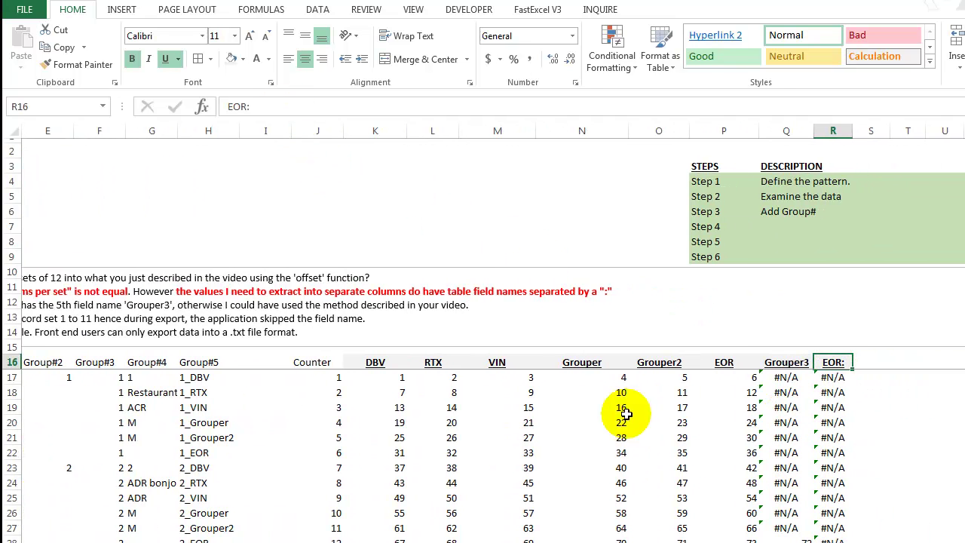
left_click(208, 541)
key("Left")
key("Left")
key("Left")
key("Left")
key("Left")
key("Left")
key("Left")
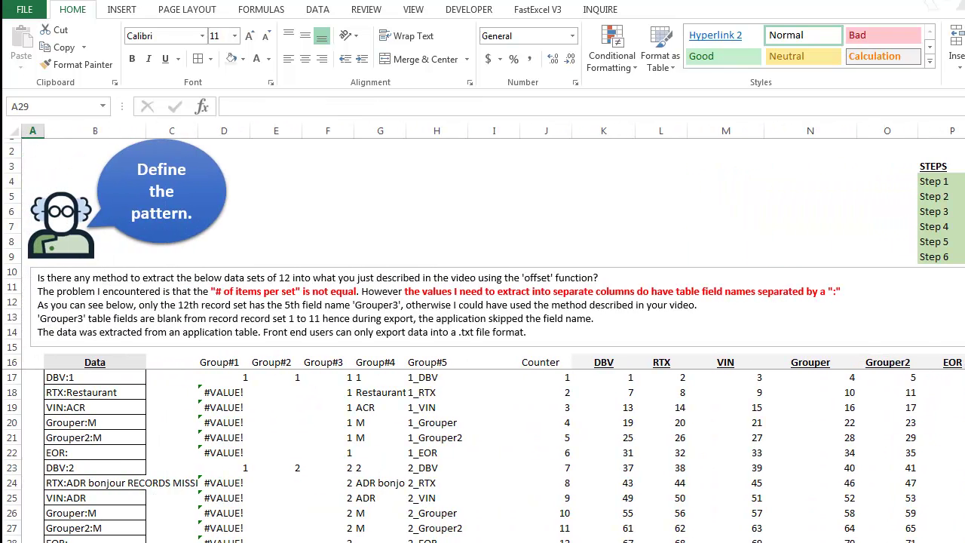
Append the test value "TEST IT OUT!" to the third record's EOR: entry in B34.
scroll(249, 498, "down", 4)
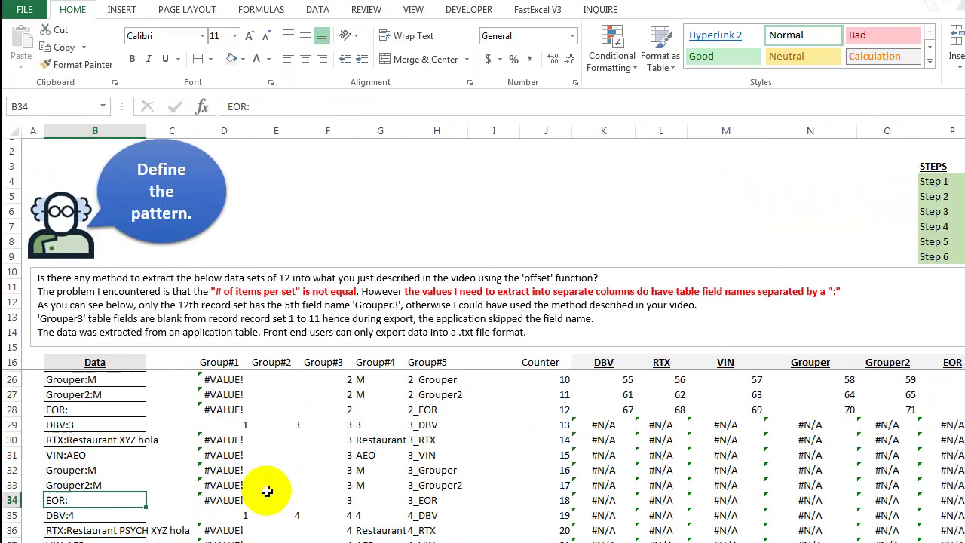
left_click(86, 452)
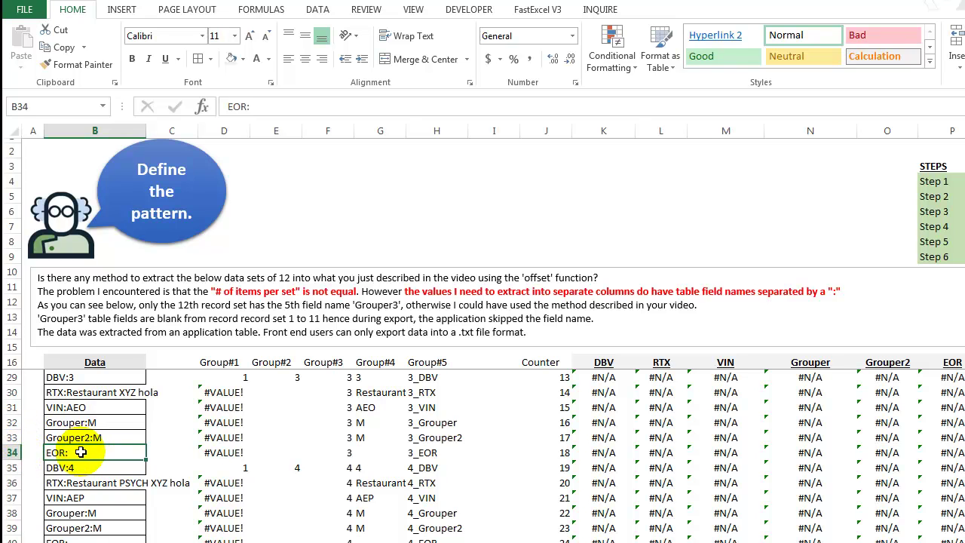
left_click(284, 111)
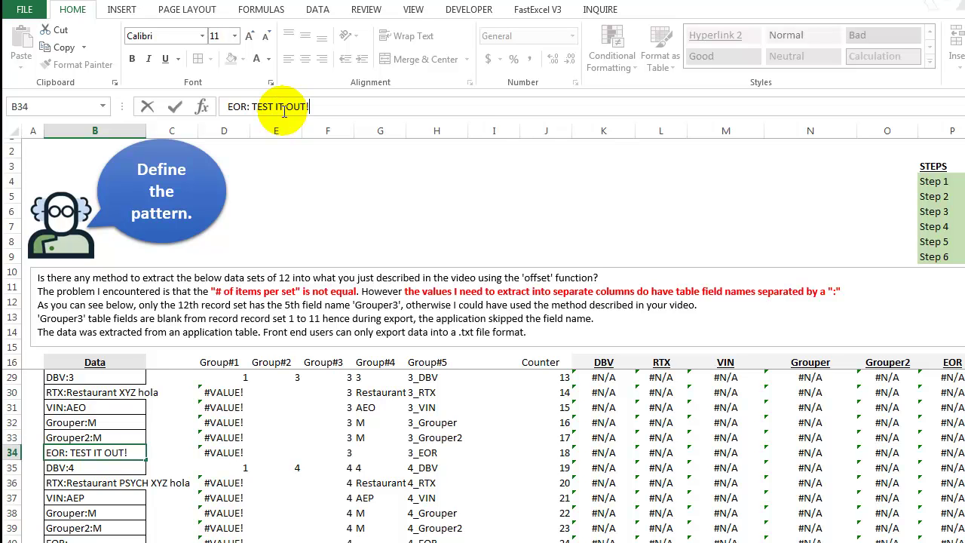
key("Return")
key("Up")
key("Down")
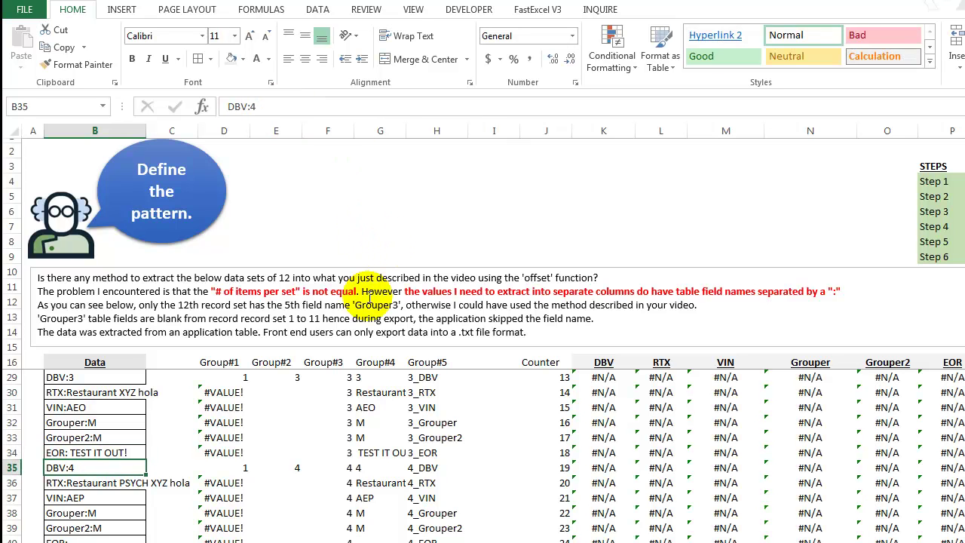
Color the words "TEST IT OUT!" in B34 red, leaving the EOR: prefix out of the change.
key("Up")
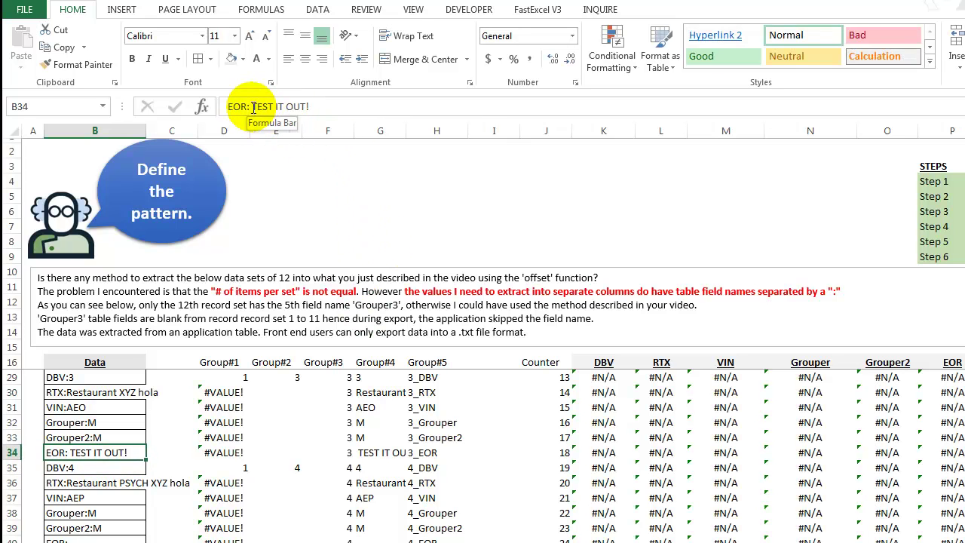
left_click_drag(252, 106, 323, 106)
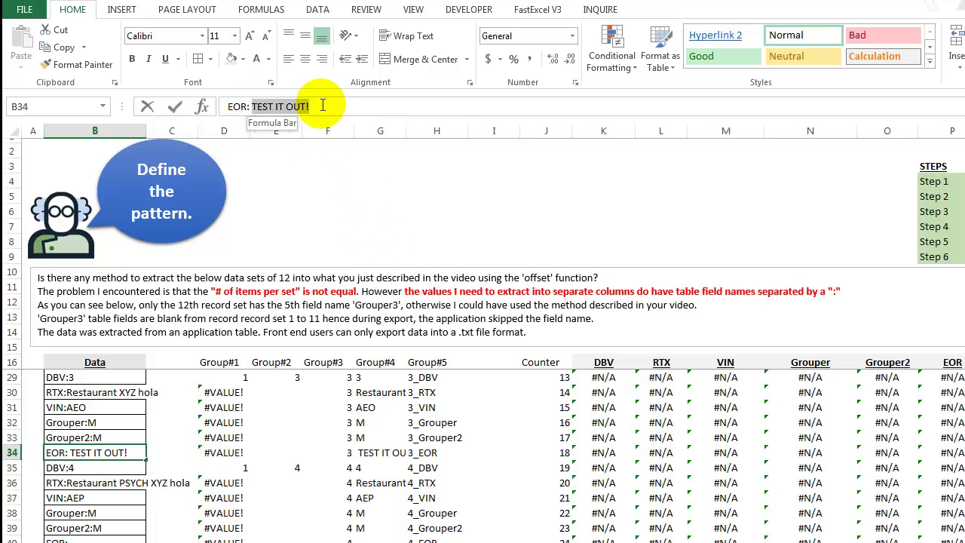
left_click(268, 59)
left_click(268, 194)
key("Return")
key("Up")
key("Left")
Compare the EOR header in P16 with the third record's EOR: entry in B34.
scroll(387, 431, "up", 4)
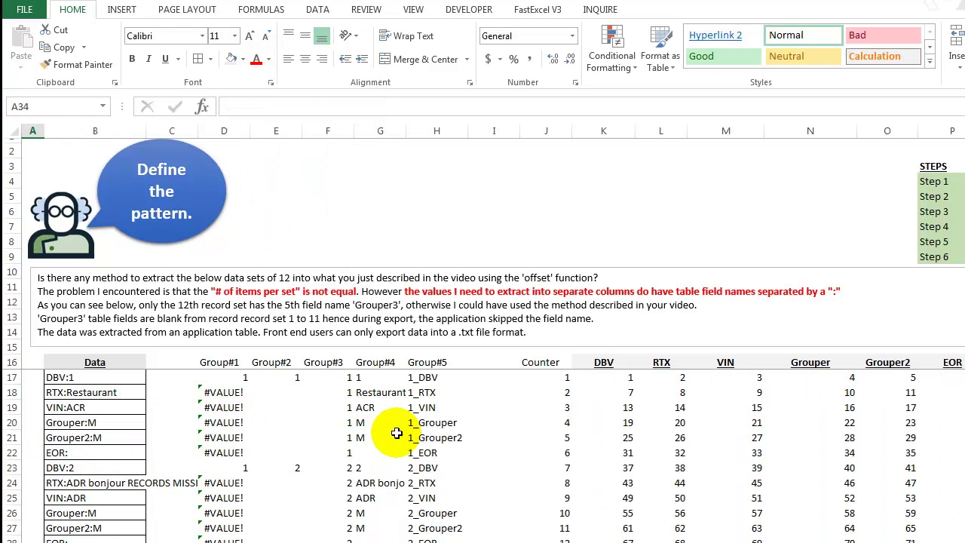
left_click(942, 360)
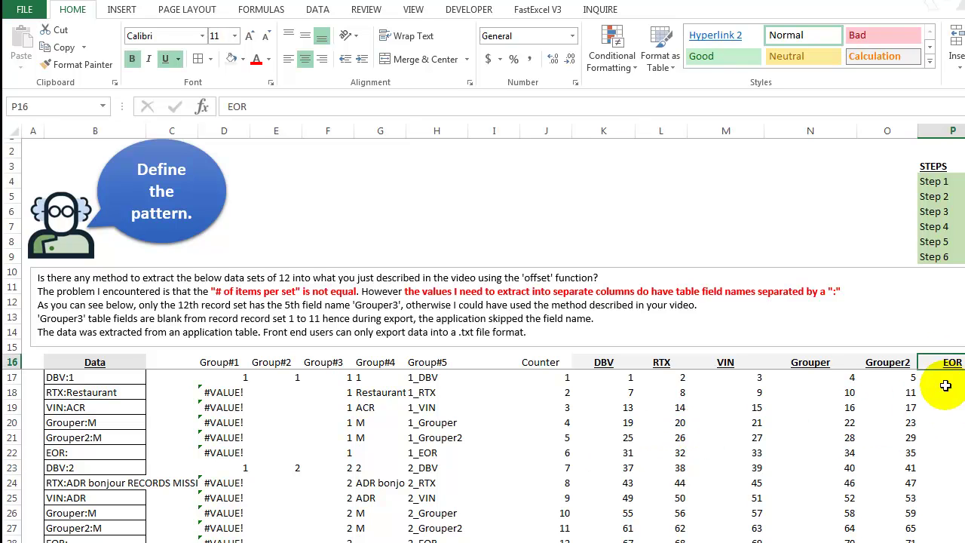
left_click(113, 541)
scroll(249, 489, "down", 4)
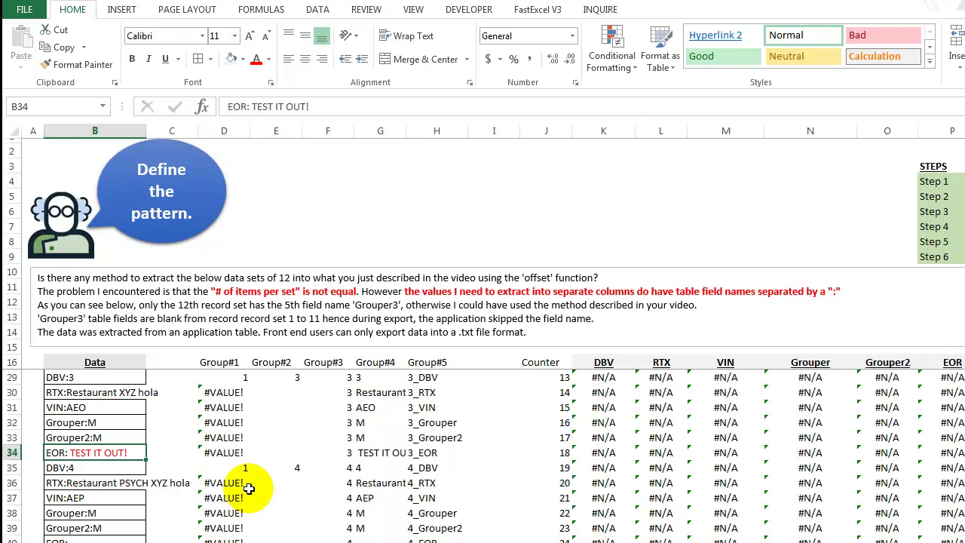
scroll(188, 460, "up", 4)
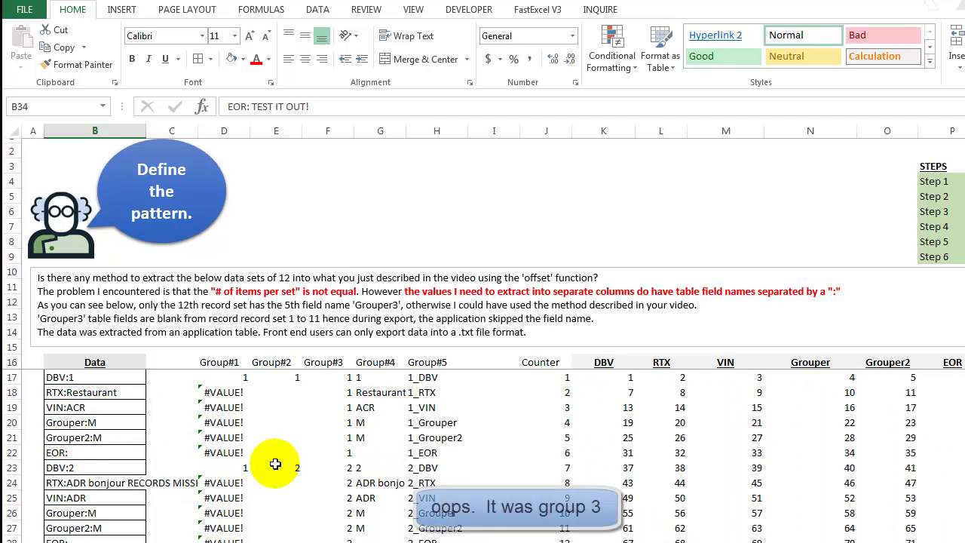
Remove the trailing colon from the header in R16 so it reads EOR.
left_click(948, 364)
key("Right")
key("Right")
key("Right")
key("Right")
key("Right")
key("Right")
key("Right")
key("Right")
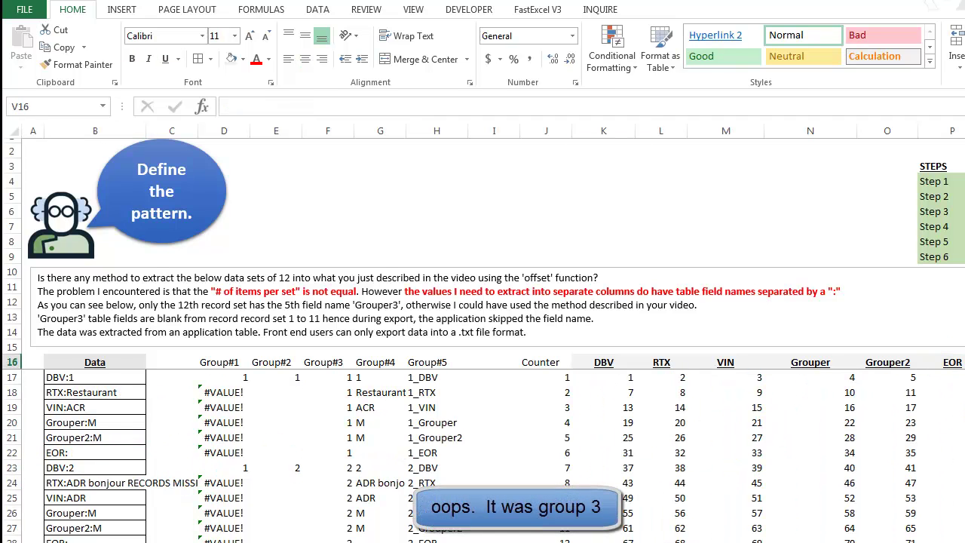
left_click(884, 362)
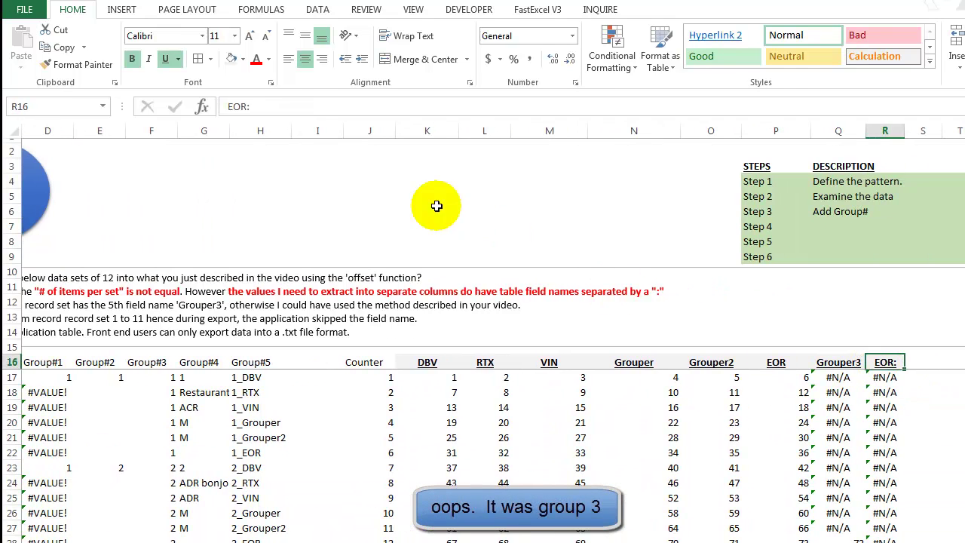
left_click(302, 111)
key("BackSpace")
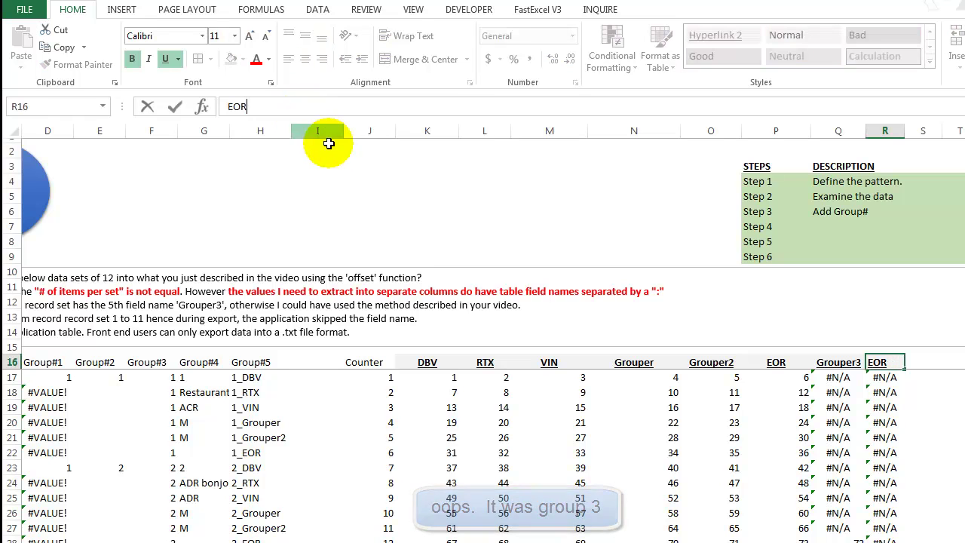
key("Return")
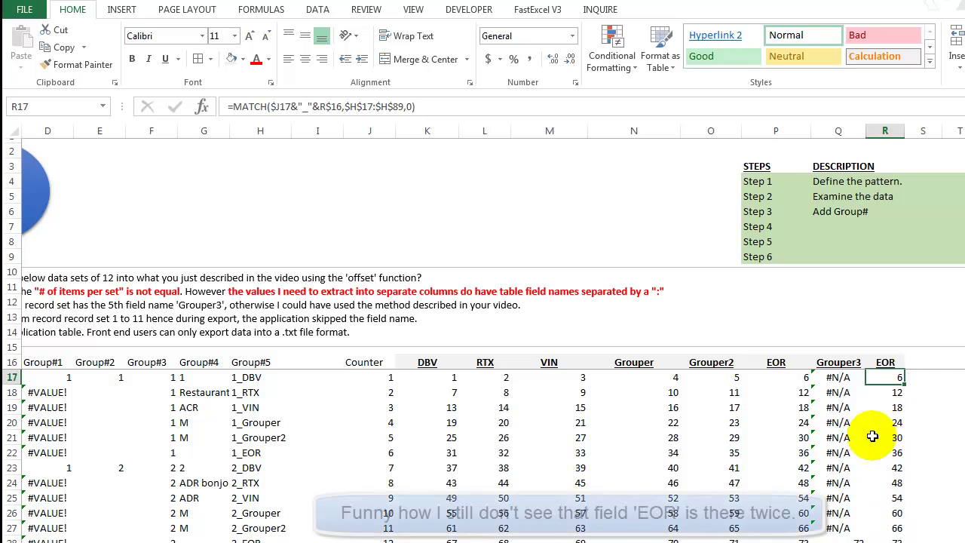
Append the test value "1st test value" to the first record's EOR: entry in B22.
left_click(282, 468)
key("Left")
key("Home")
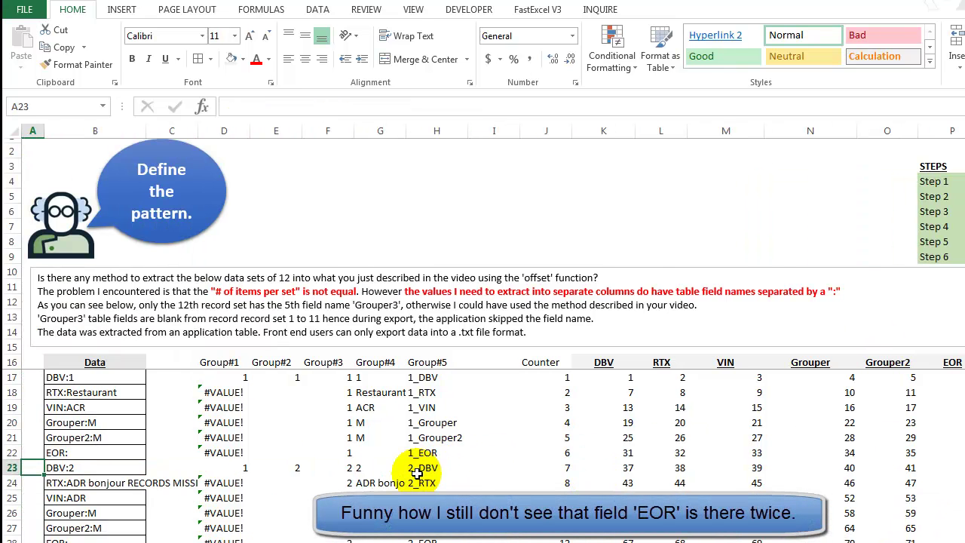
left_click(12, 452)
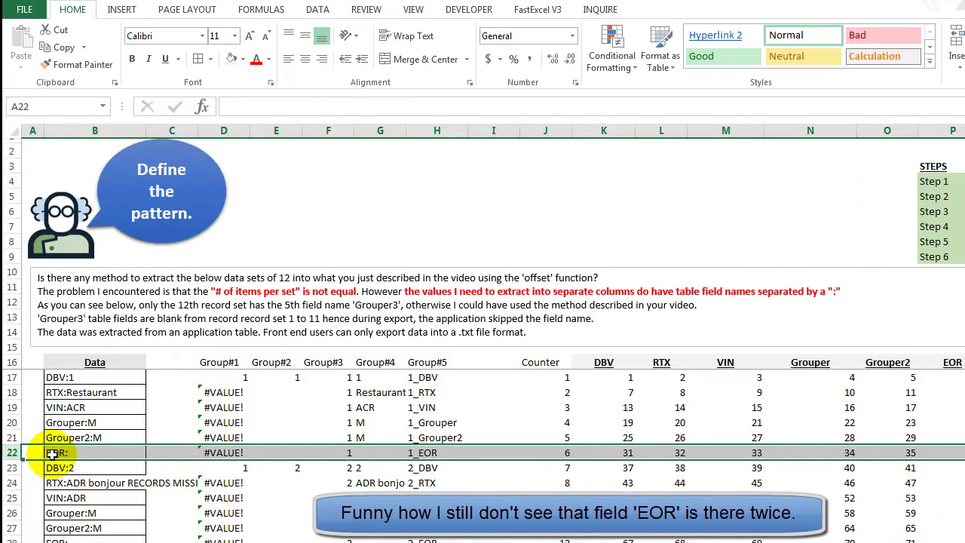
left_click(66, 450)
left_click(280, 105)
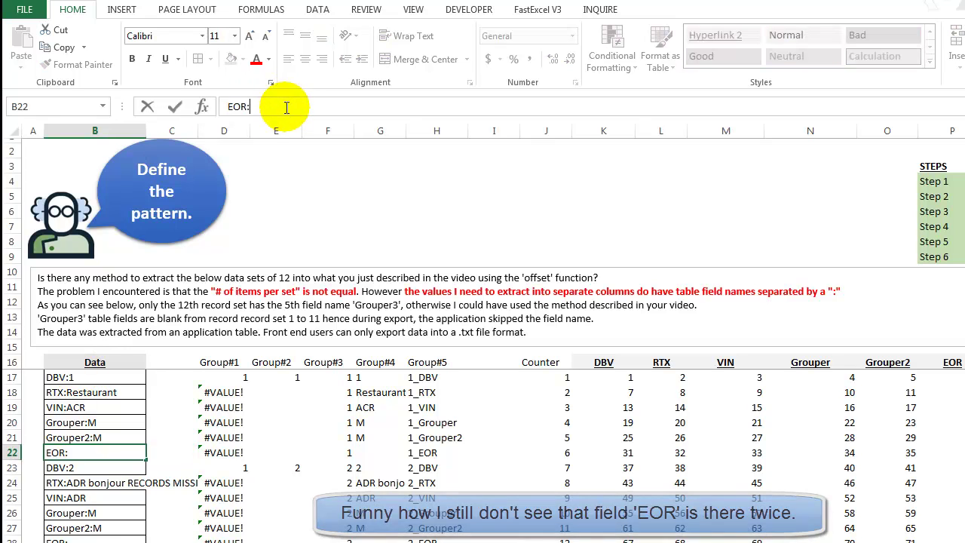
type("TEST IT OUT!s")
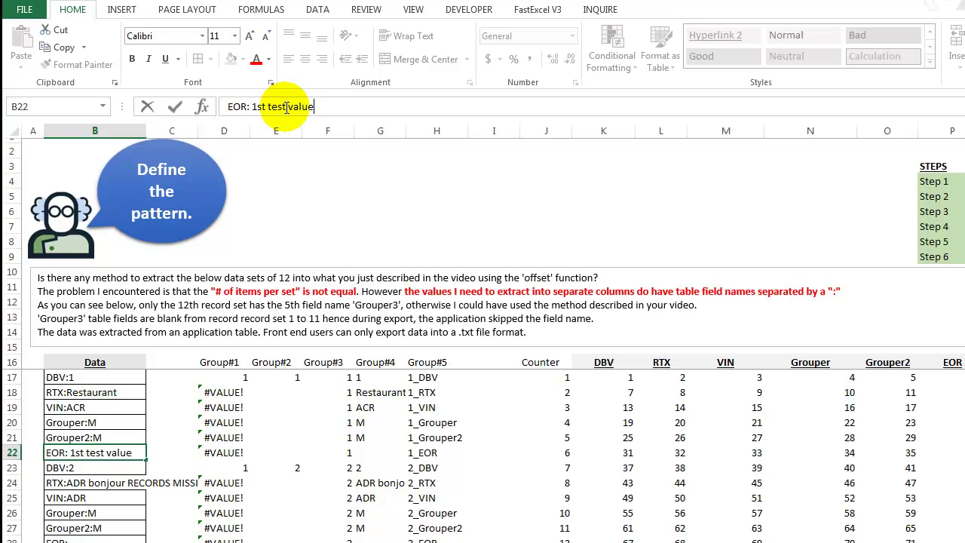
key("ctrl+Return")
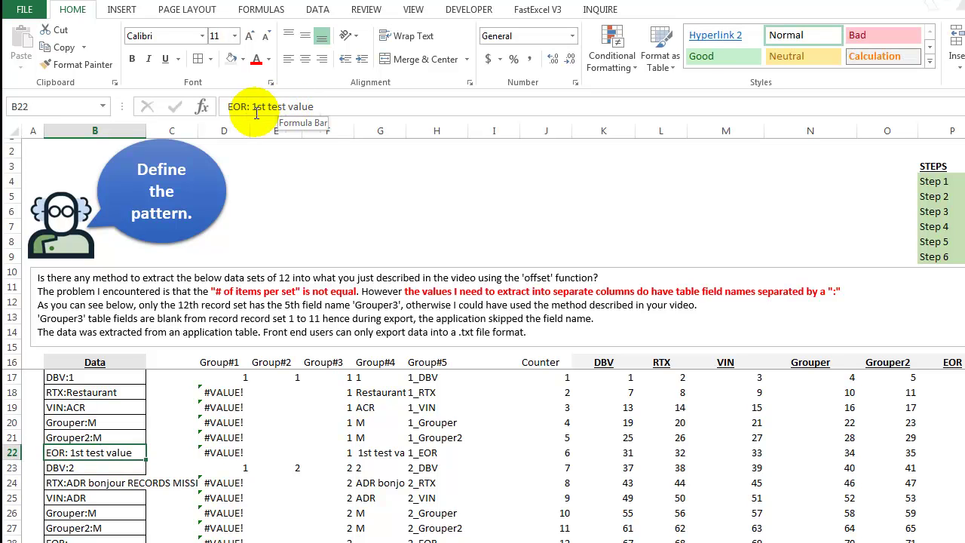
Color the words "1st test value" in B22 red, leaving the EOR: prefix out of the change.
left_click_drag(255, 107, 320, 106)
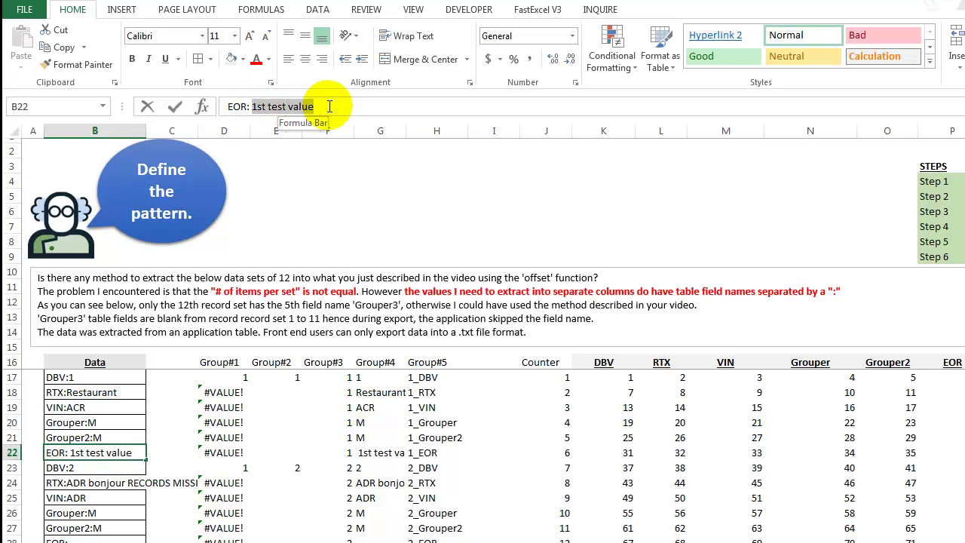
left_click(257, 59)
key("Return")
key("Left")
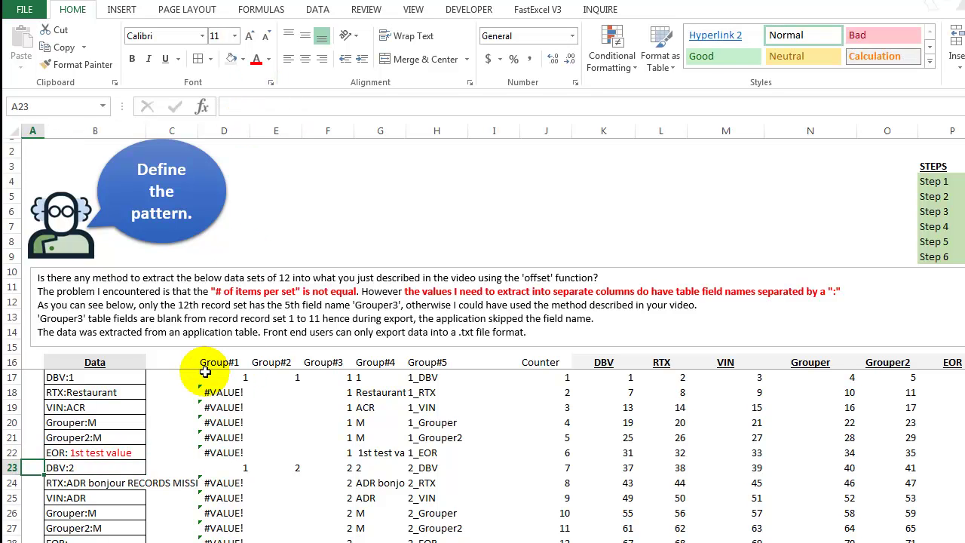
Narrow the blank column I and the Group#2 column E.
scroll(205, 371, "down", 6)
scroll(205, 371, "up", 6)
left_click(482, 364)
left_click_drag(519, 131, 487, 129)
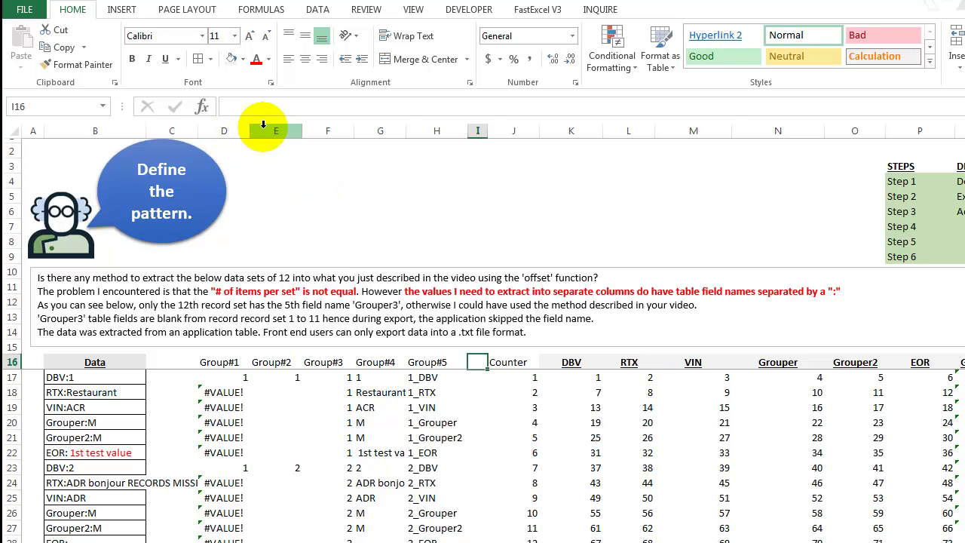
left_click_drag(298, 130, 289, 129)
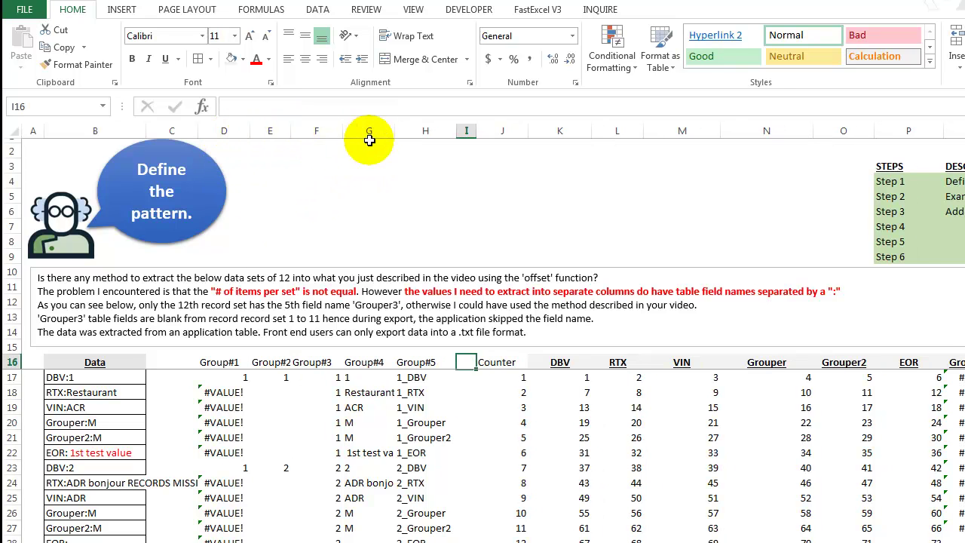
Set the font size of the Group#1 to Group#5 headers in D16:H16 to 9.
left_click_drag(223, 362, 430, 362)
left_click(234, 36)
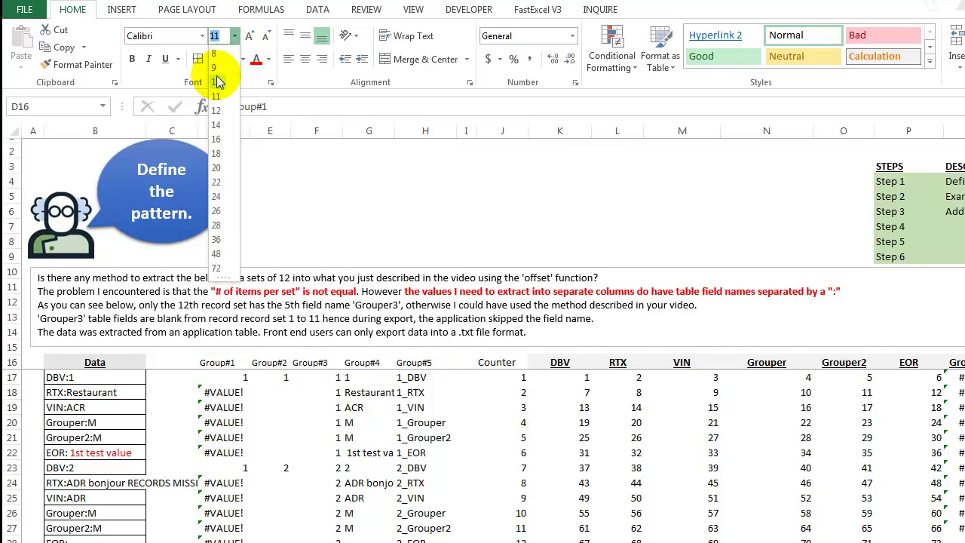
left_click(221, 83)
left_click(272, 392)
Narrow the Group#3, Counter, RTX and VIN columns to bring more of the table into view.
left_click_drag(289, 131, 330, 135)
left_click(437, 359)
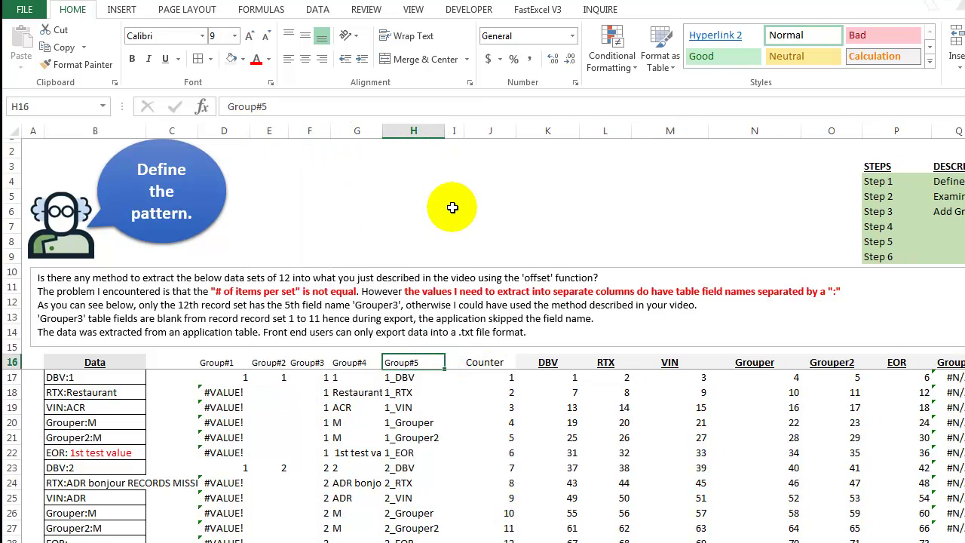
key("Right")
key("Right")
left_click_drag(516, 132, 504, 132)
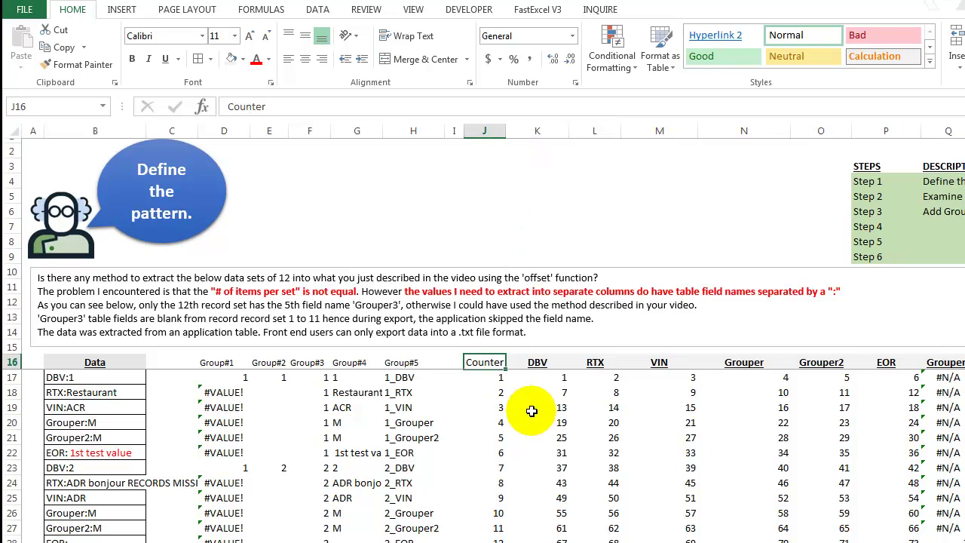
left_click(670, 390)
left_click_drag(698, 132, 610, 134)
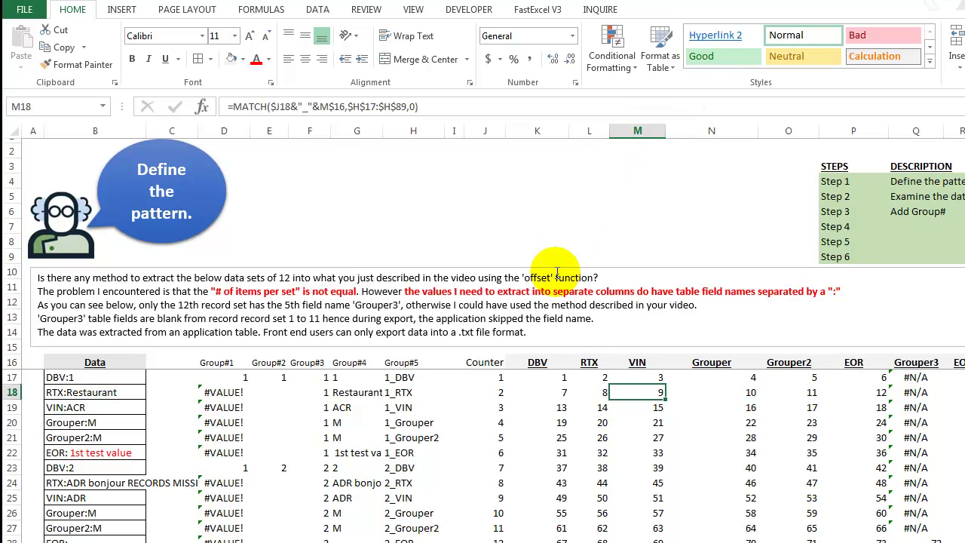
Clear the duplicate EOR header in R16 and all the MATCH formulas beneath it in column R.
left_click(543, 377)
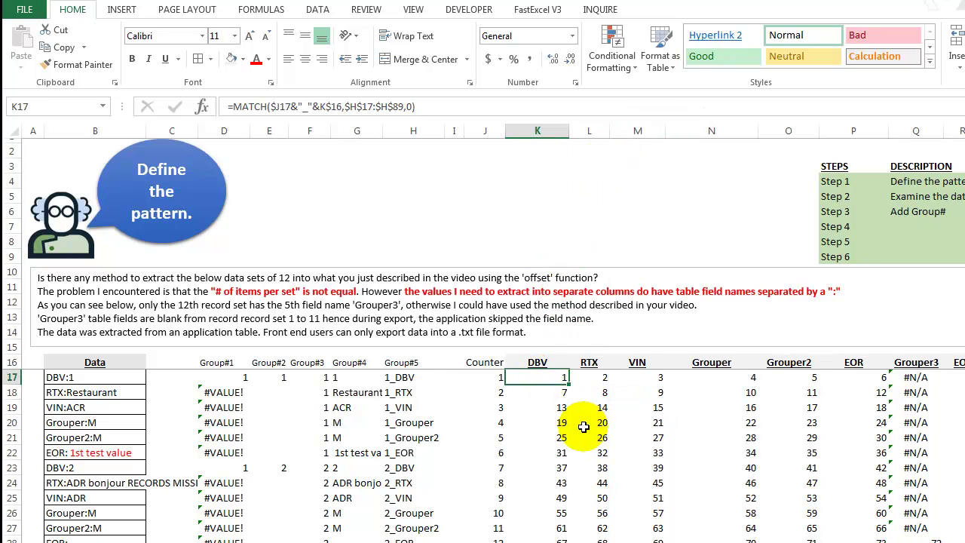
left_click(844, 365)
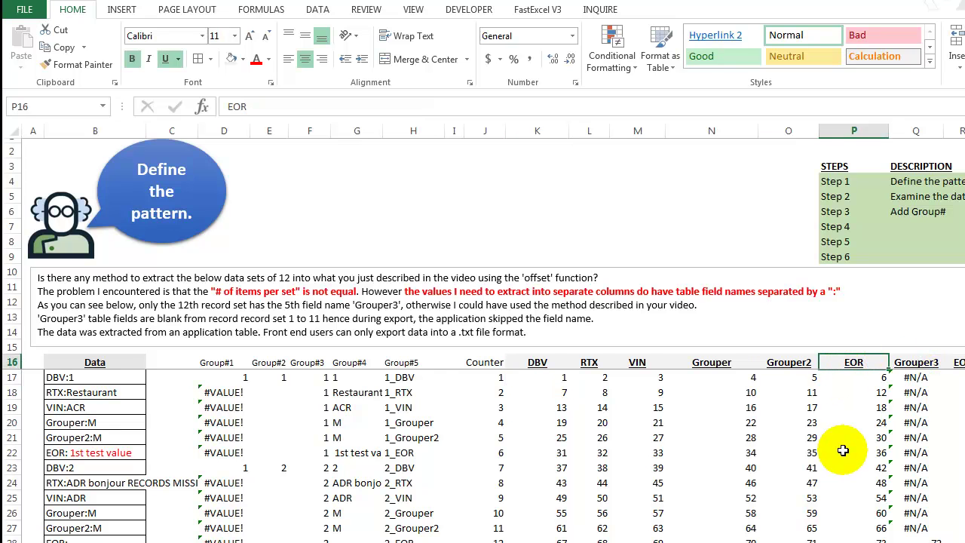
key("Right")
key("Right")
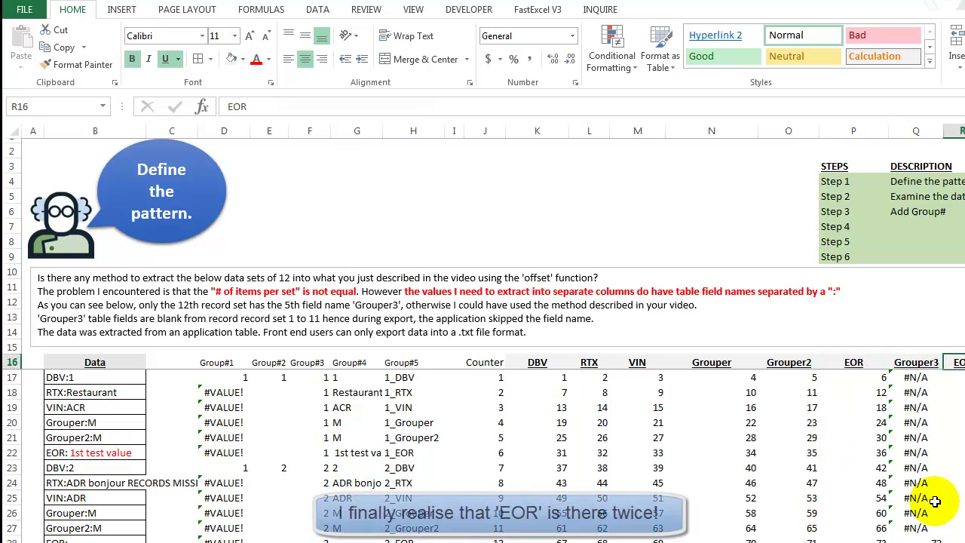
key("Right")
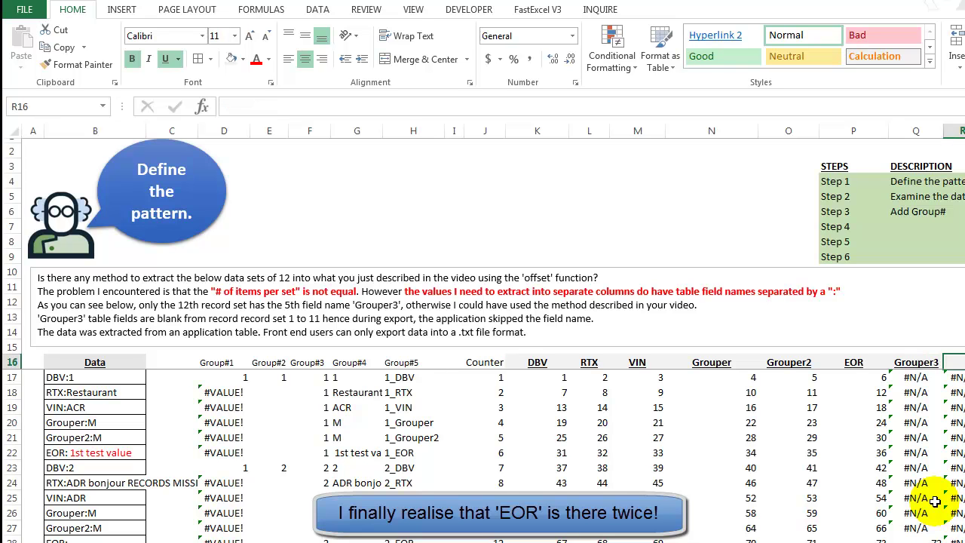
key("Down")
key("ctrl+shift+Down")
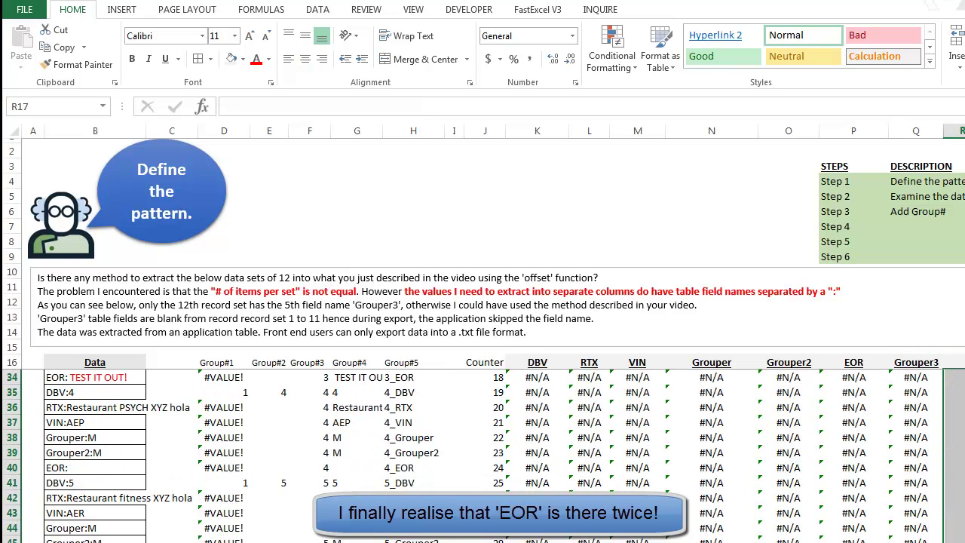
scroll(915, 370, "up", 2)
scroll(859, 369, "up", 4)
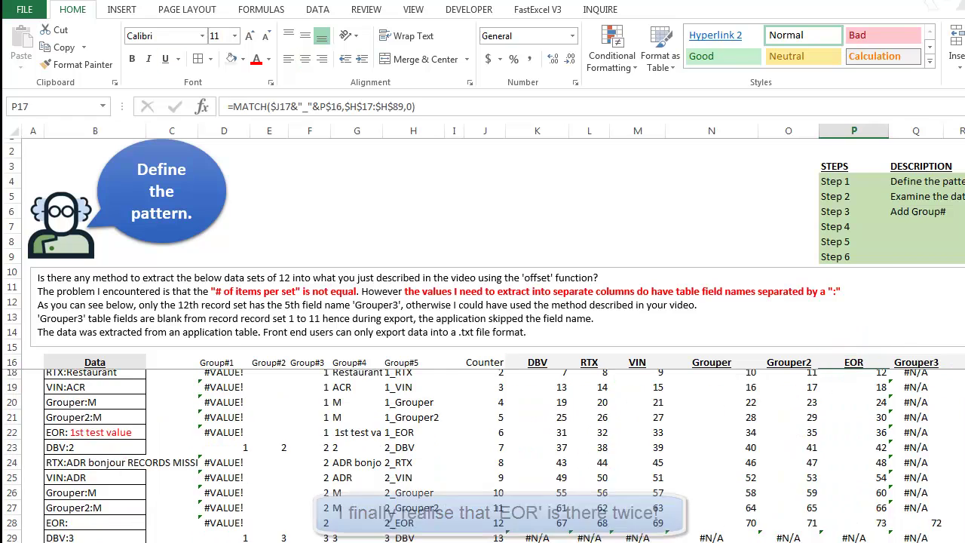
Compare the EOR and EOR: entries in B7 and B9 of the field name list on the other sheet.
left_click(853, 363)
left_click_drag(537, 362, 578, 407)
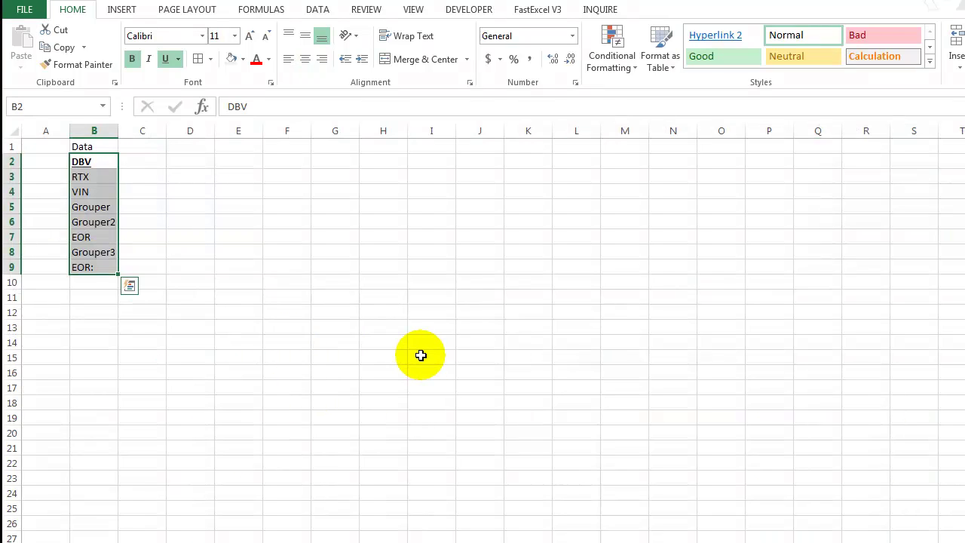
left_click(106, 237)
left_click(82, 267)
left_click(90, 236)
left_click(94, 266)
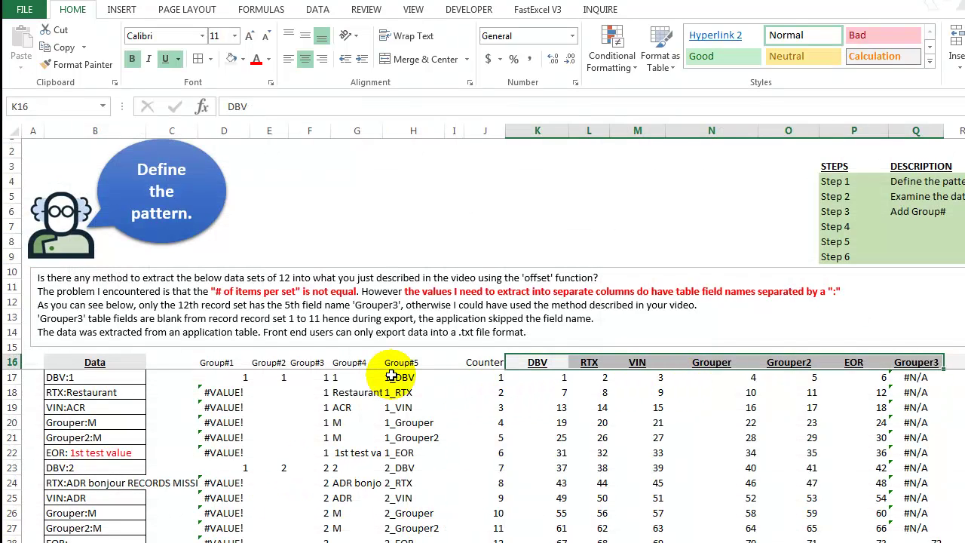
Wrap the MATCH formula in K17 in an INDEX function with $H$17:$H$89 as its array.
left_click(545, 381)
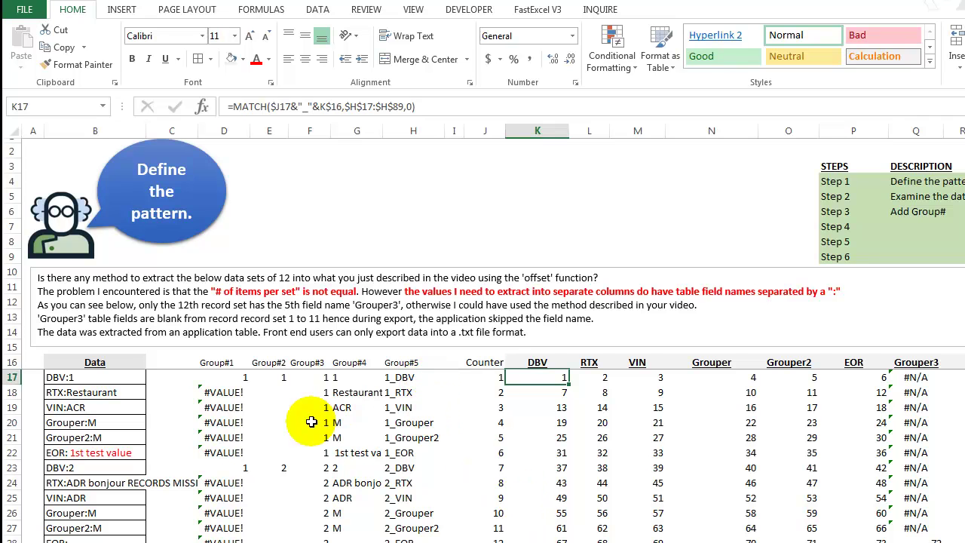
left_click(293, 106)
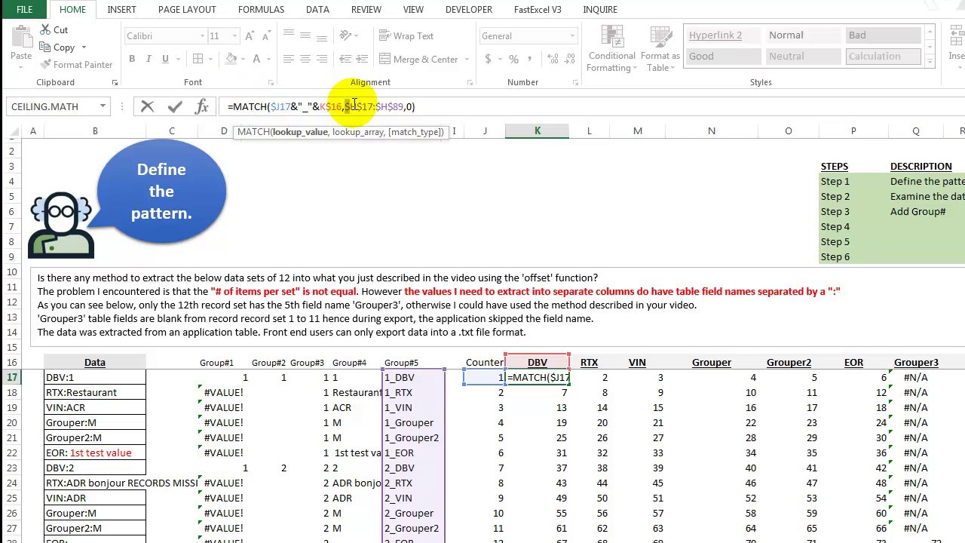
left_click_drag(355, 104, 388, 103)
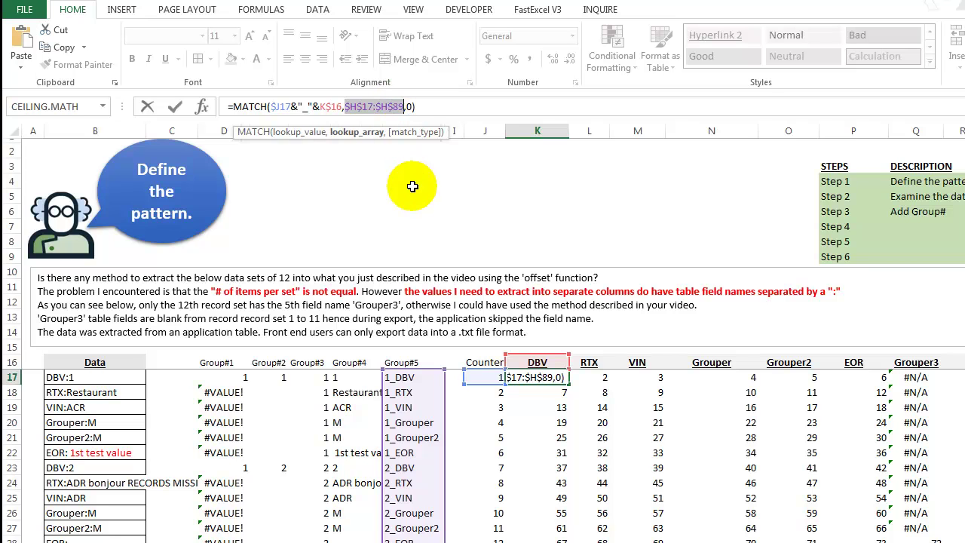
left_click(232, 107)
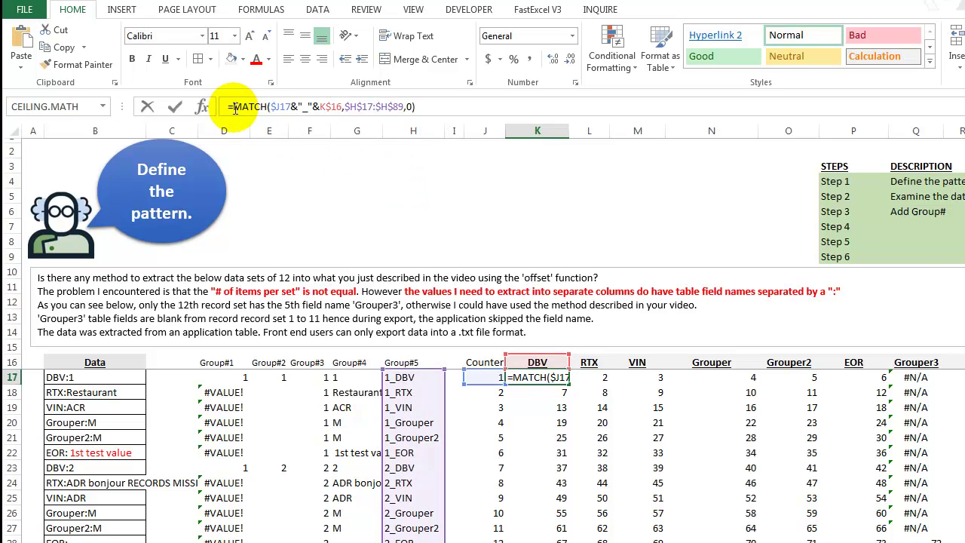
type("index(")
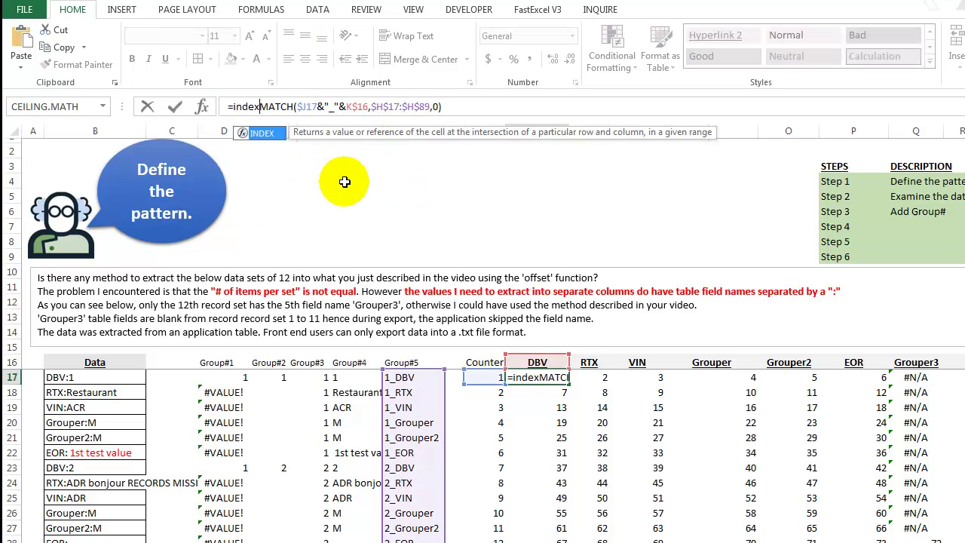
type("$H$17:$H$89")
type(",")
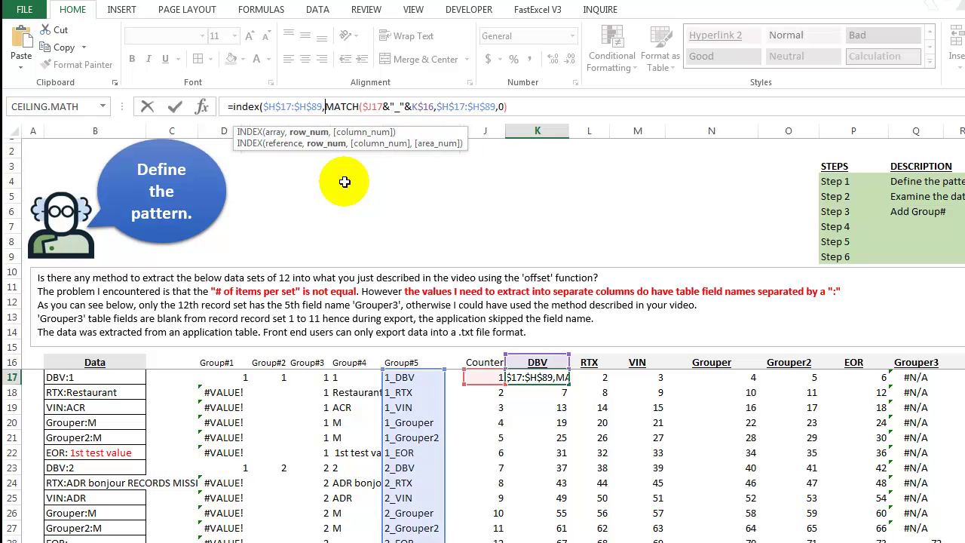
Change the INDEX array in K17 to $B$17:$B$89 and commit the formula with its missing closing parenthesis added.
left_click(270, 107)
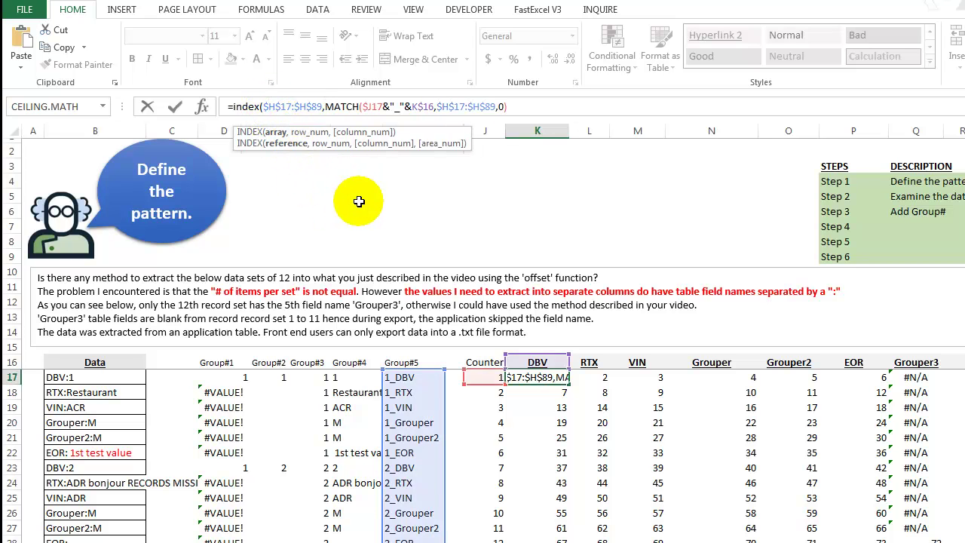
key("Delete")
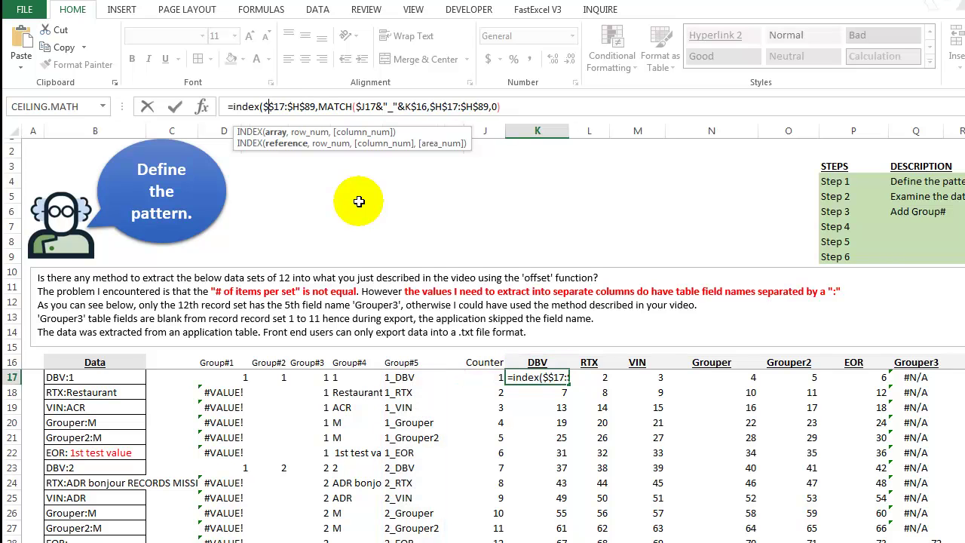
type("b")
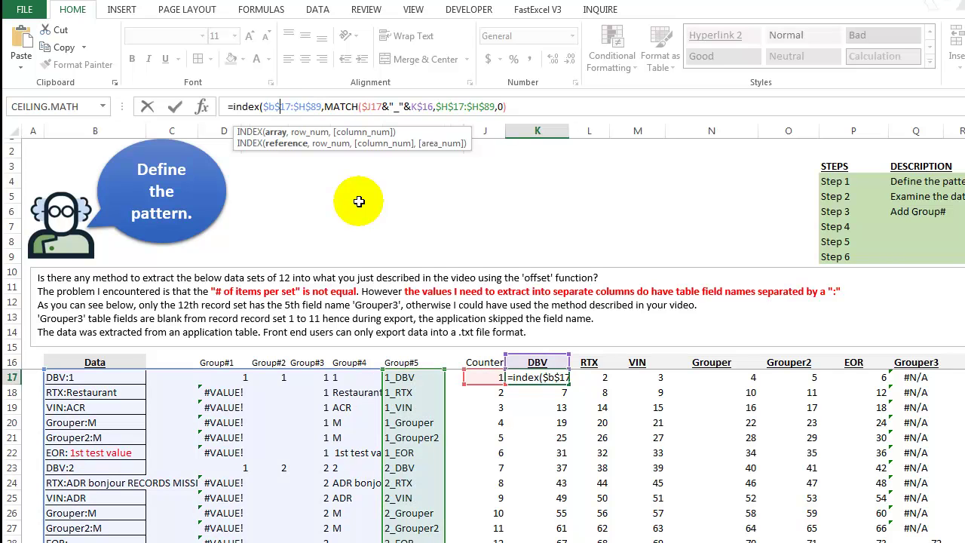
key("Delete")
type("b")
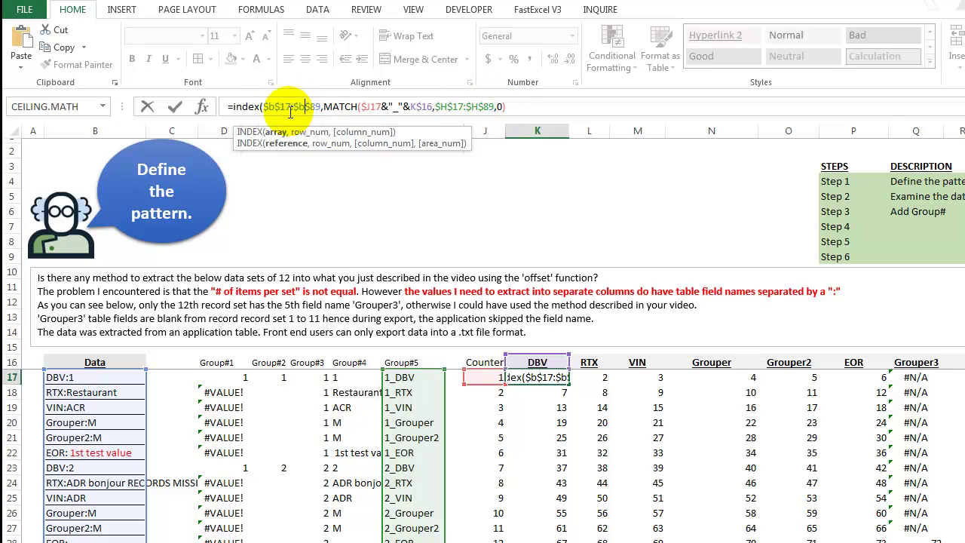
key("Return")
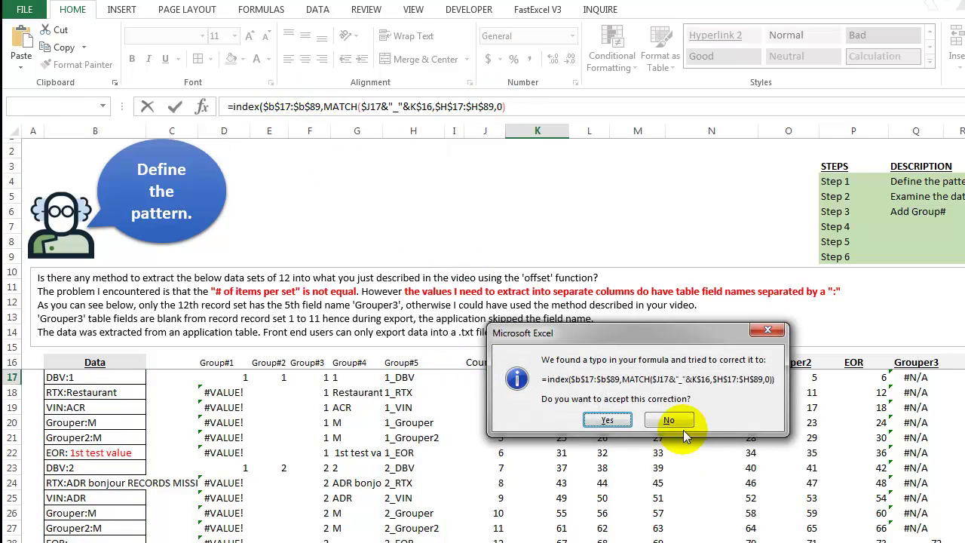
left_click(606, 420)
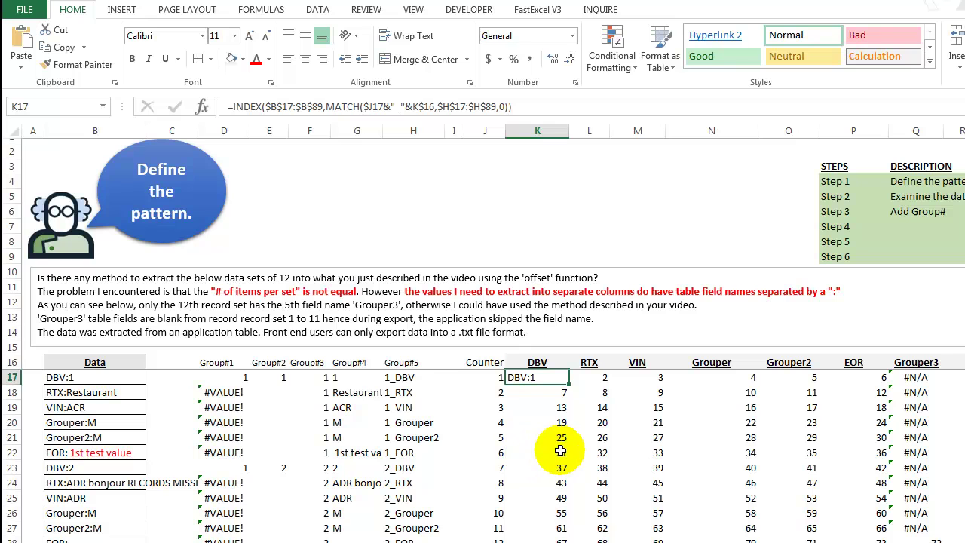
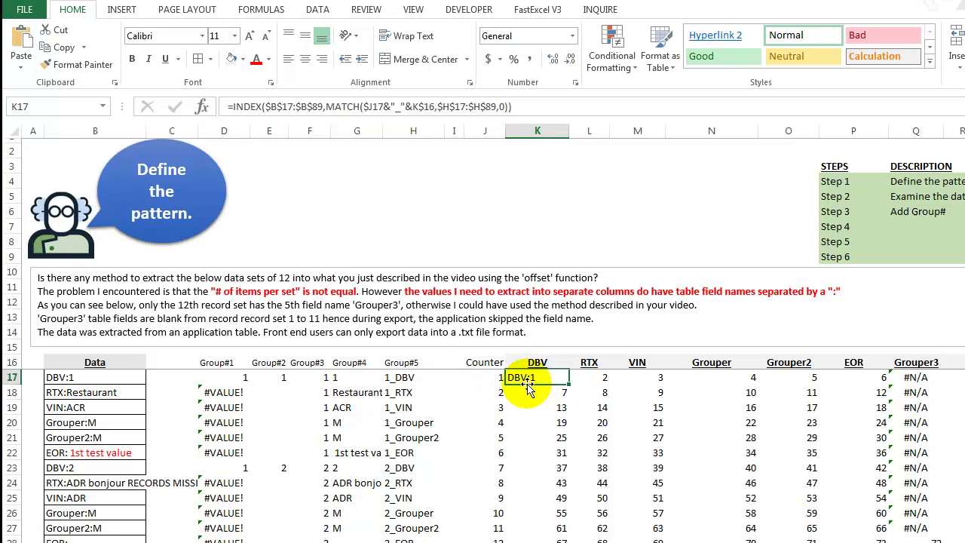
Move the INDEX array in K17 from the Data column to the Group#4 range $G$17:$G$89.
left_click(539, 362)
left_click(537, 379)
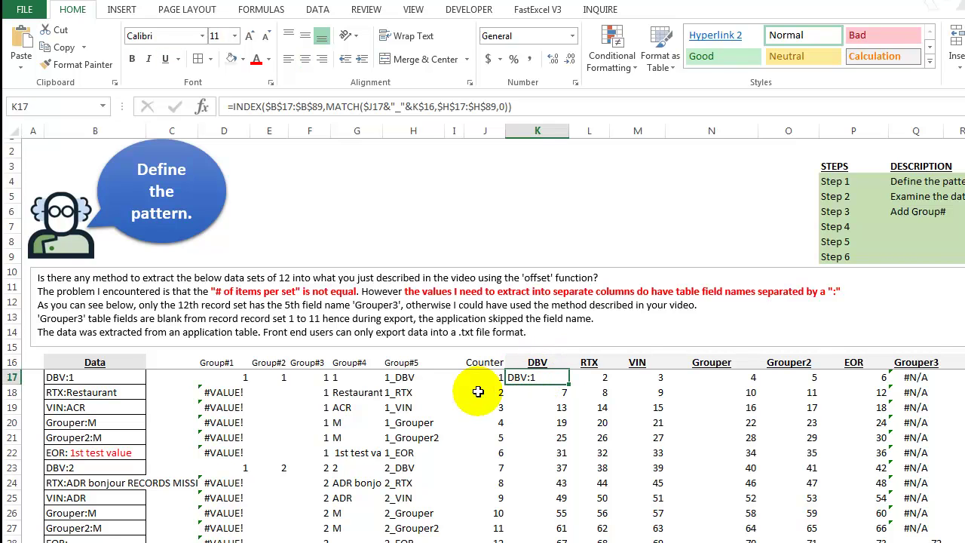
left_click(349, 377)
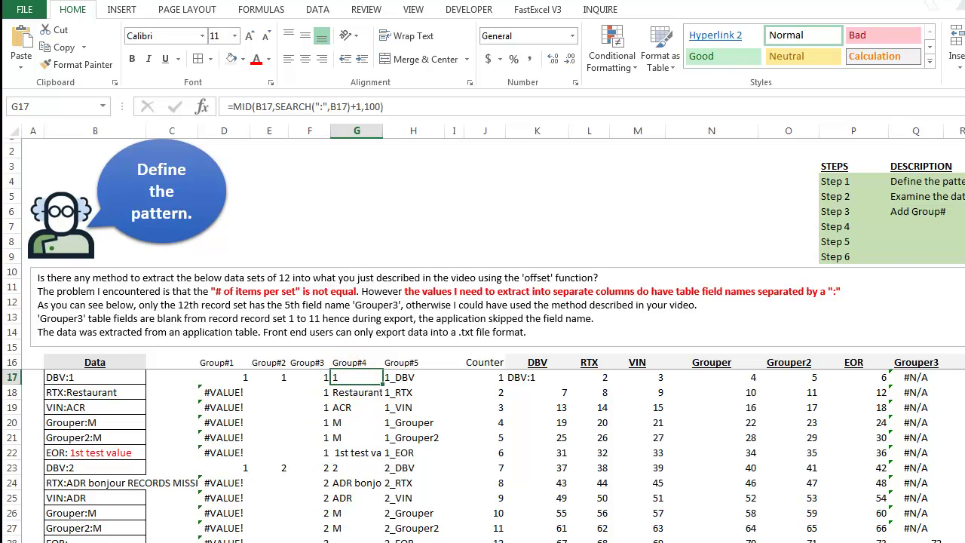
left_click(532, 376)
left_click(299, 99)
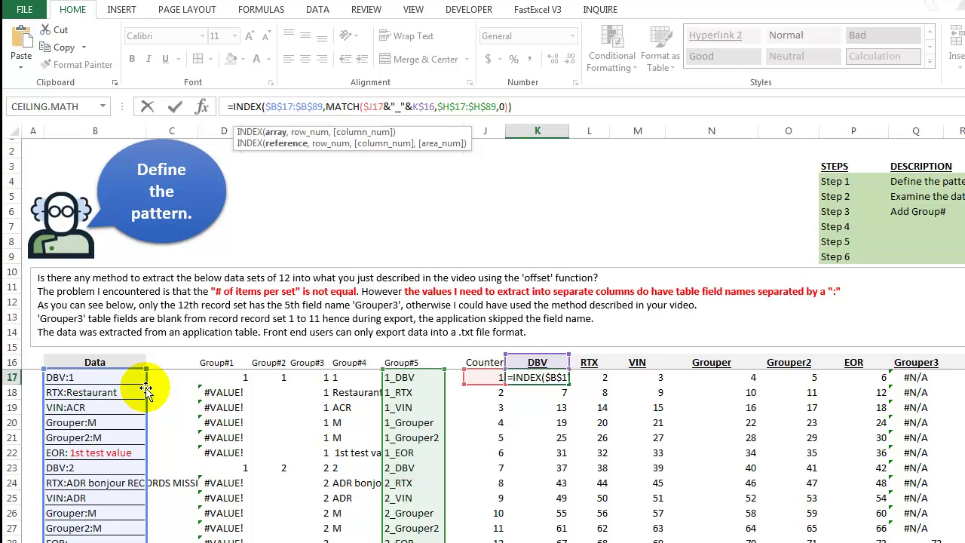
left_click_drag(147, 392, 337, 402)
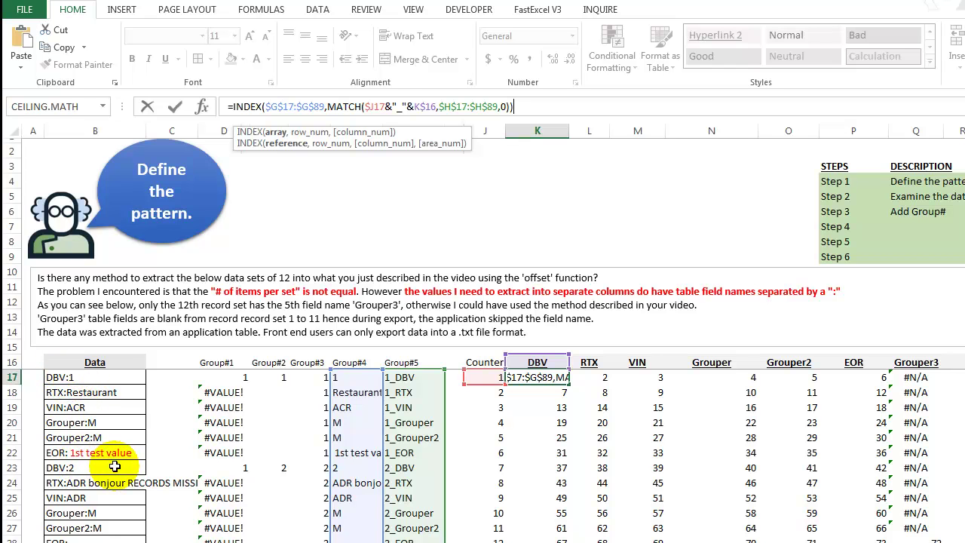
key("Return")
key("Up")
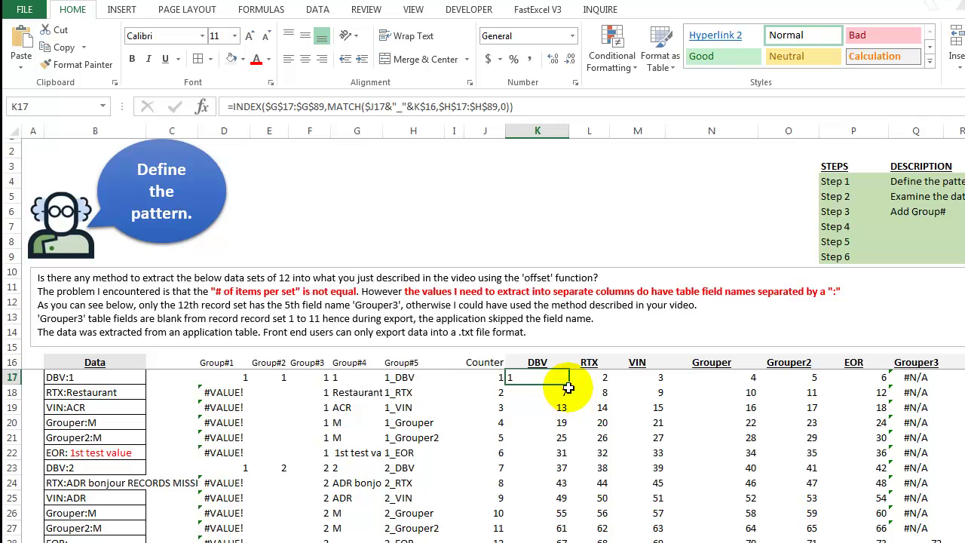
Fill the INDEX/MATCH formula from K17 across to Q17 and down all rows of the table.
left_click_drag(568, 387, 918, 387)
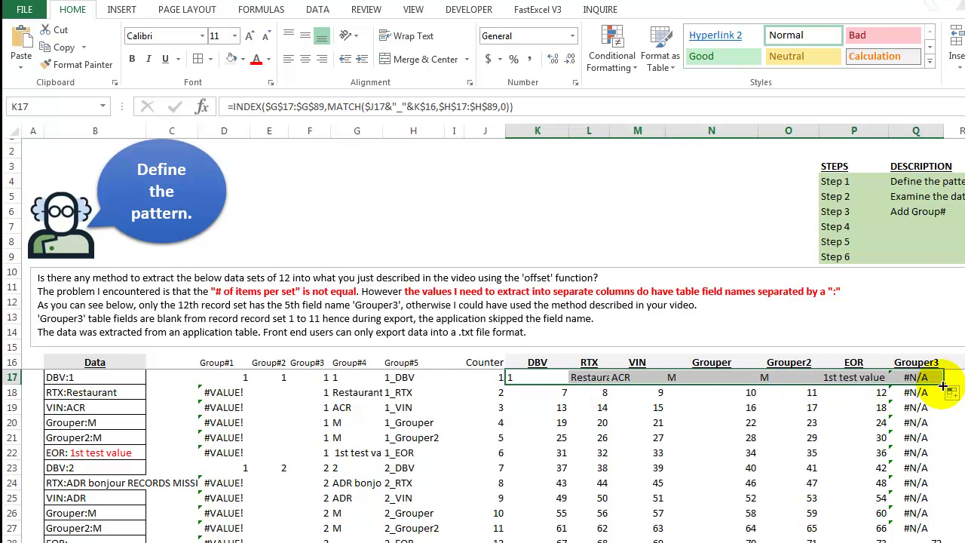
double_click(944, 386)
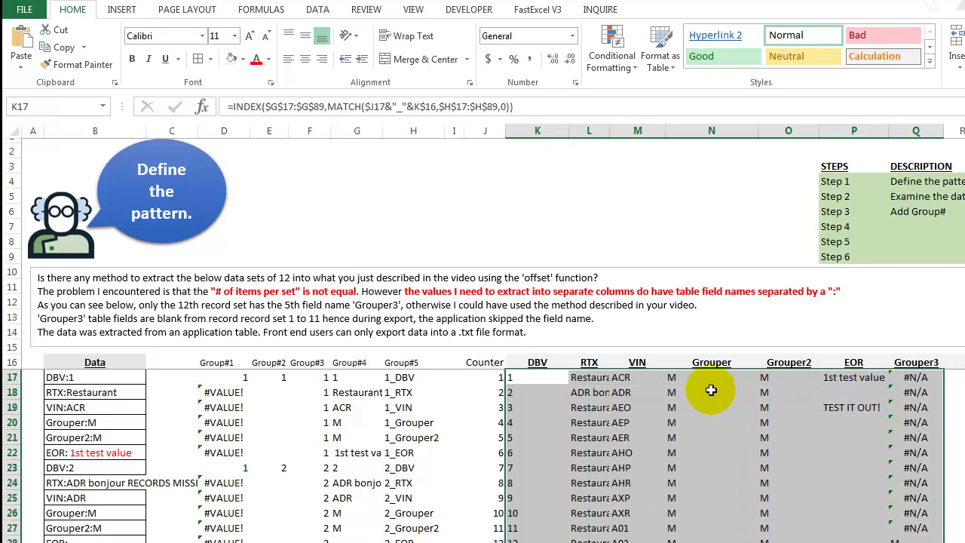
Swap the last two table headers so P16 holds Grouper3 and Q16 holds EOR, using U16 as temporary storage.
left_click(711, 362)
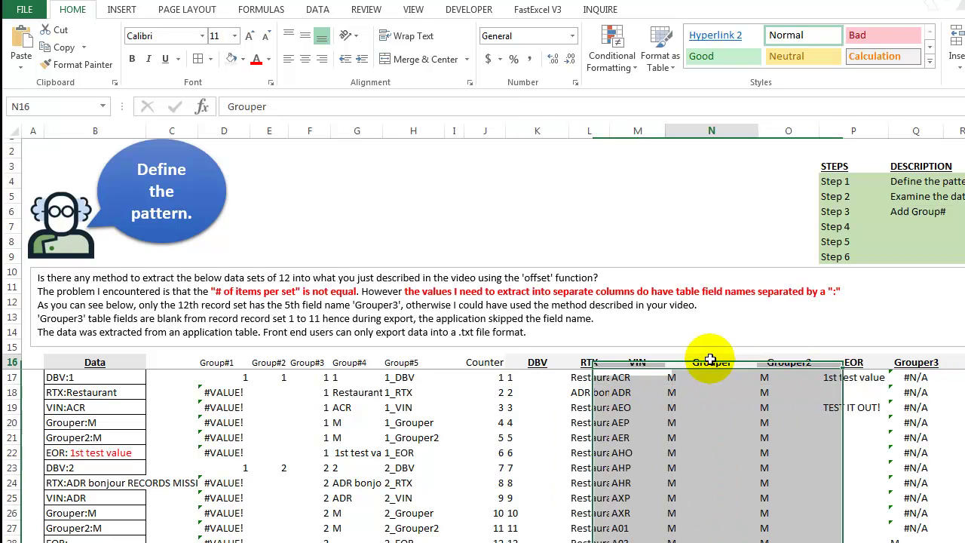
left_click(789, 362)
left_click(916, 362)
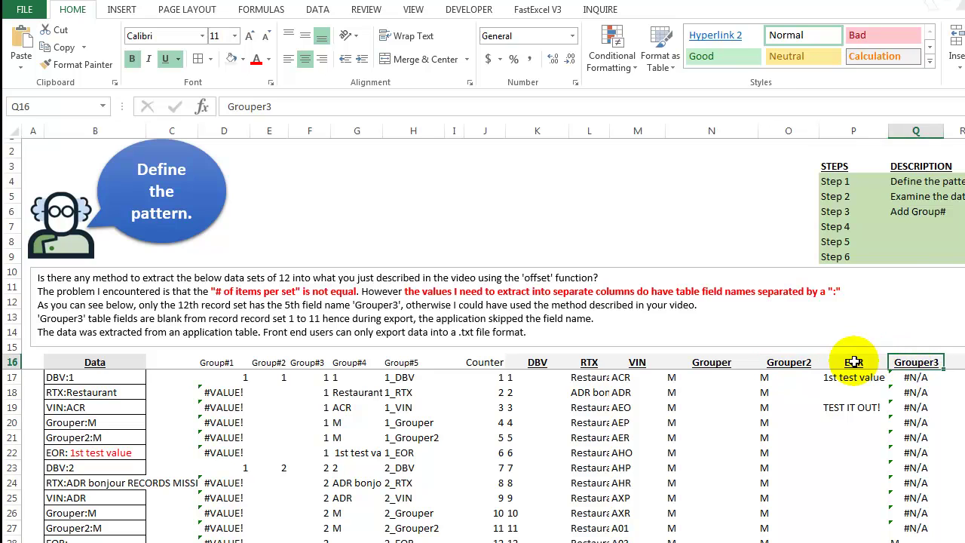
left_click(852, 361)
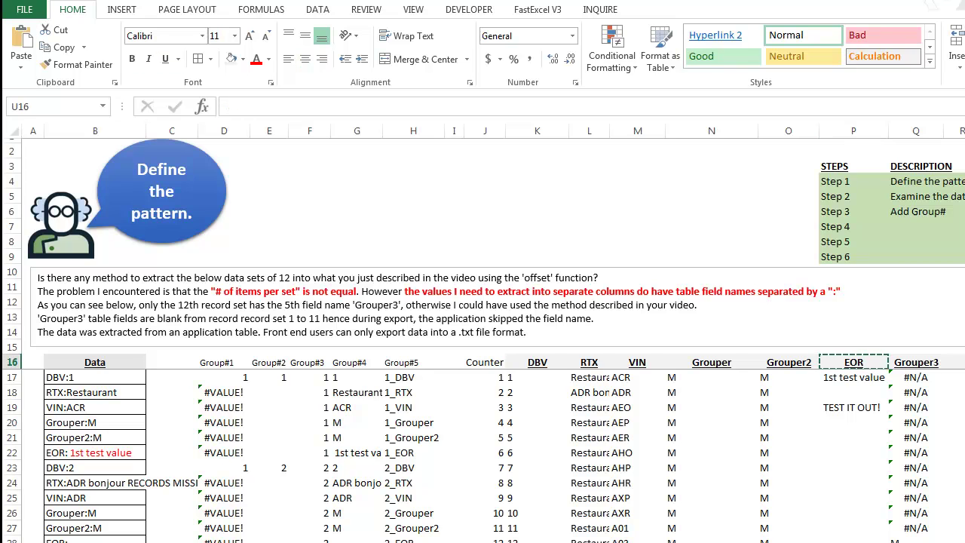
left_click(915, 361)
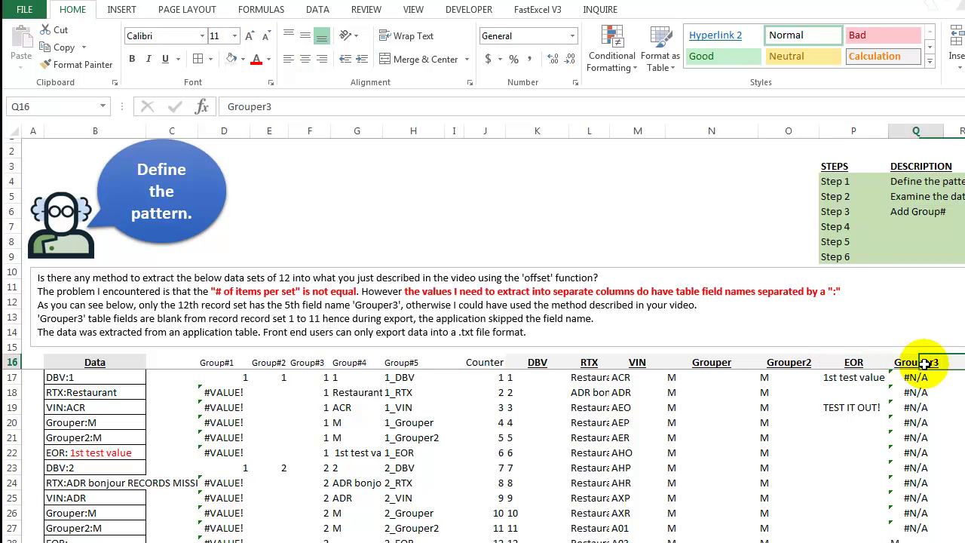
key("ctrl+c")
left_click(850, 361)
right_click(850, 361)
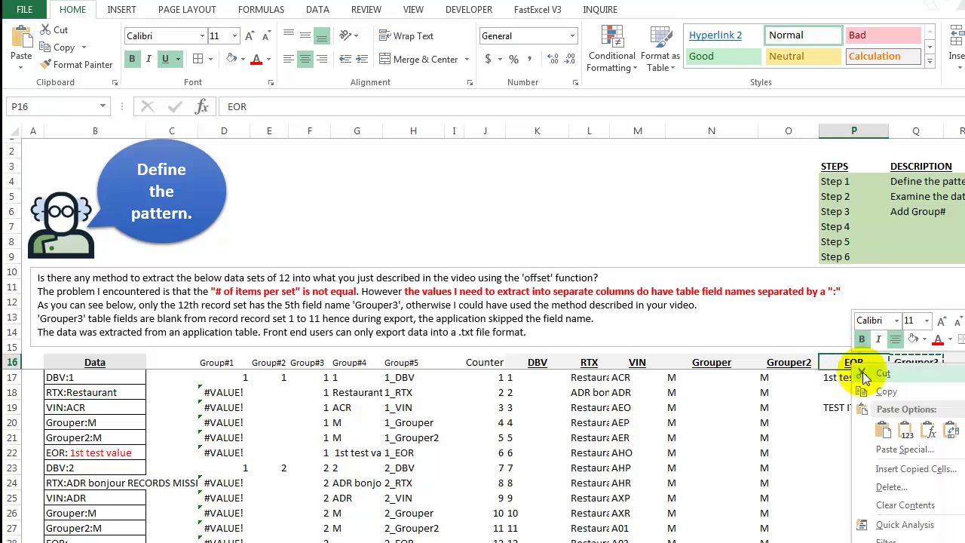
left_click(876, 424)
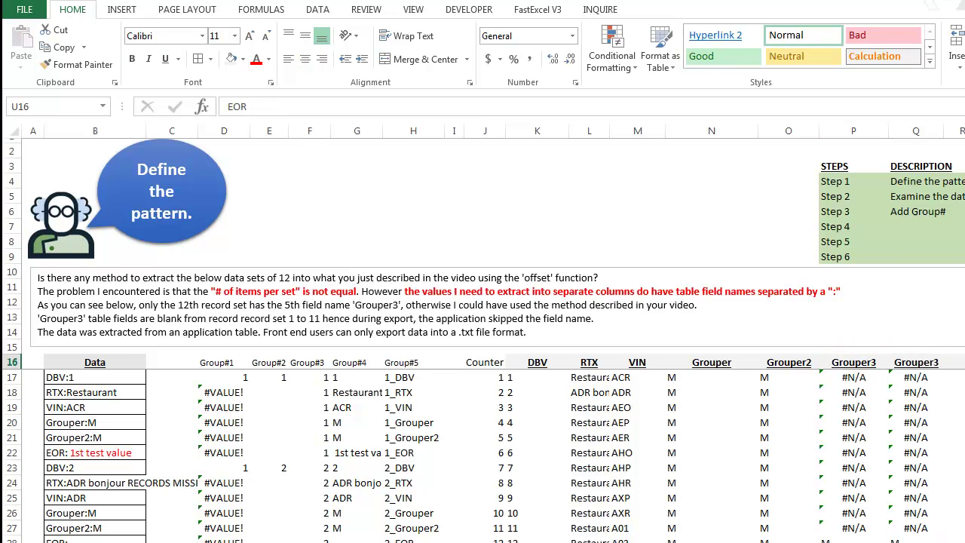
left_click(916, 362)
right_click(918, 365)
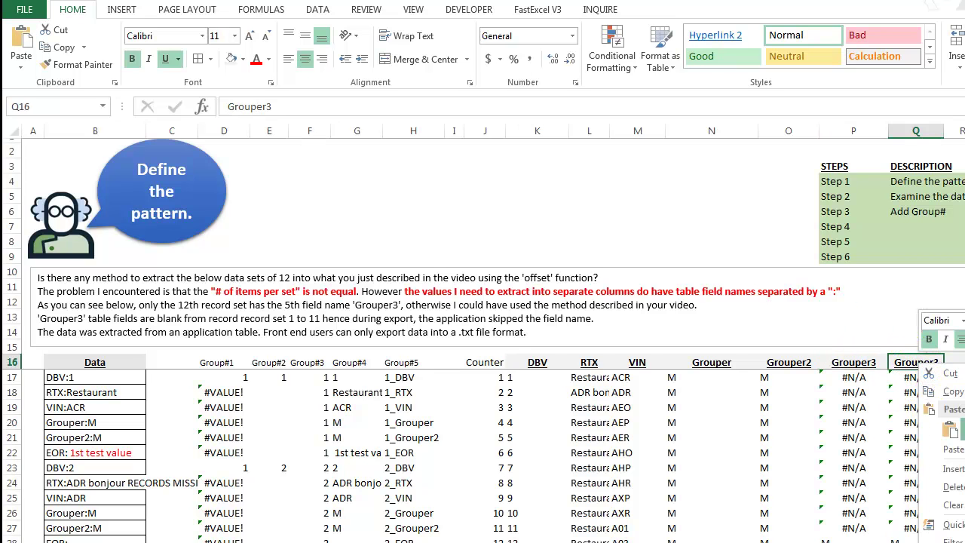
left_click(949, 429)
Refill the INDEX/MATCH formula from O17 across to Q17 and down the Grouper2, Grouper3 and EOR columns.
left_click(829, 380)
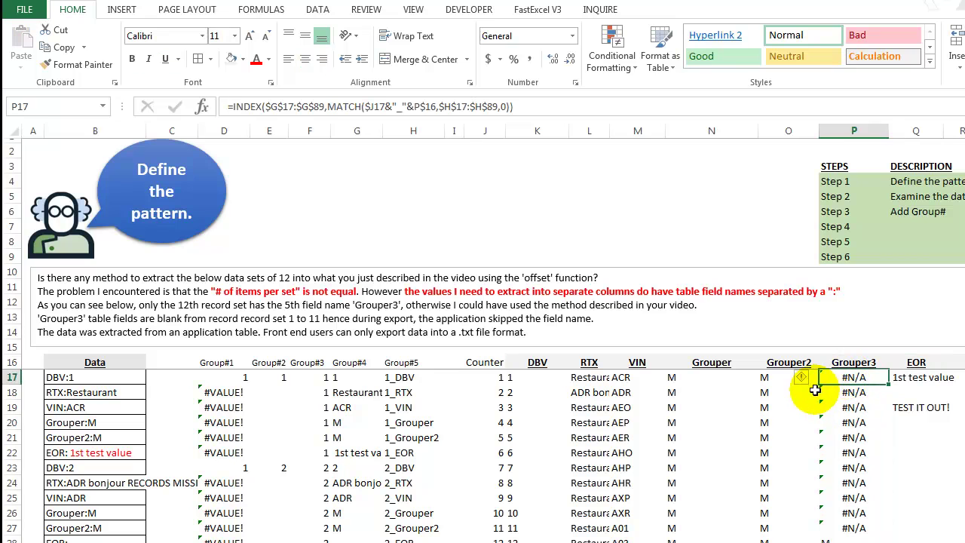
left_click(768, 382)
left_click_drag(820, 385, 942, 405)
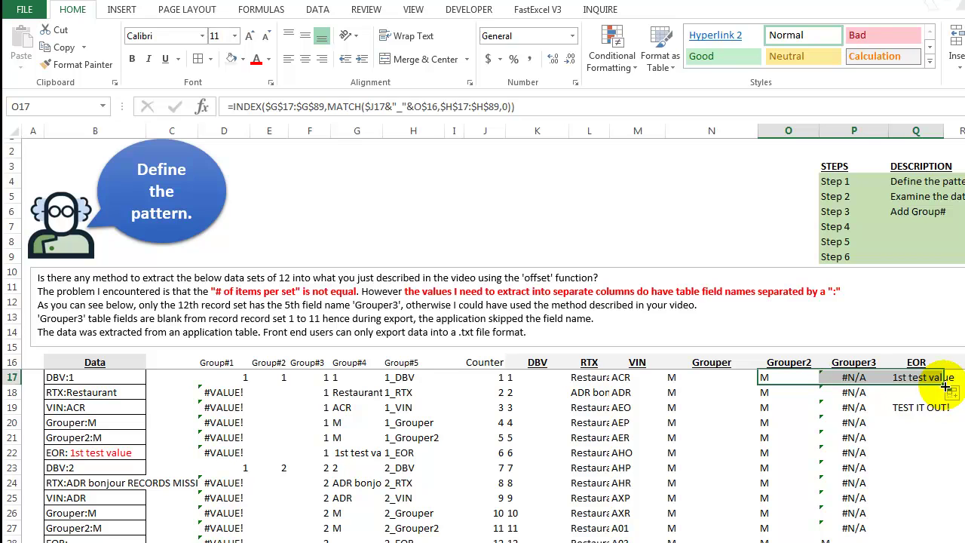
double_click(945, 386)
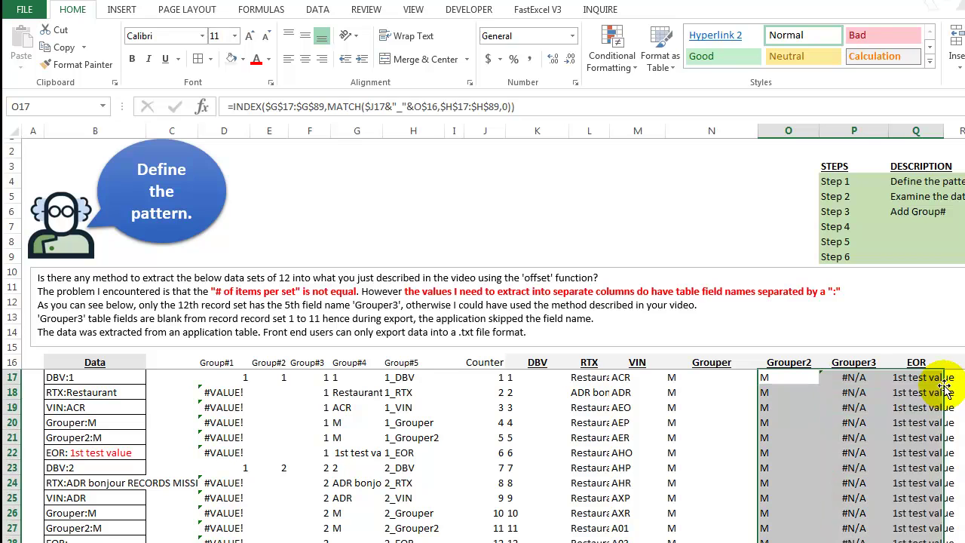
left_click(826, 381)
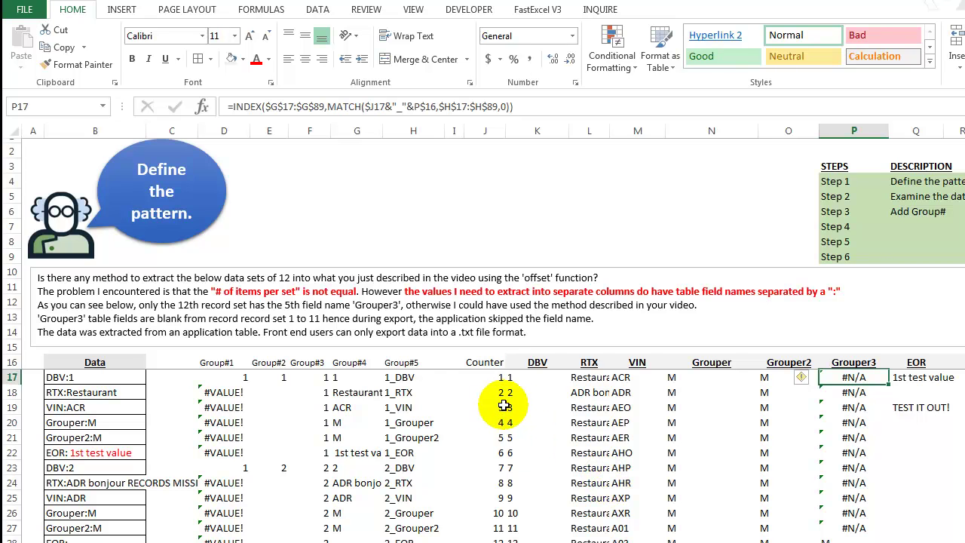
Shade the first record's Group#3 cells, F17:F22, with the standard orange fill.
left_click(511, 377)
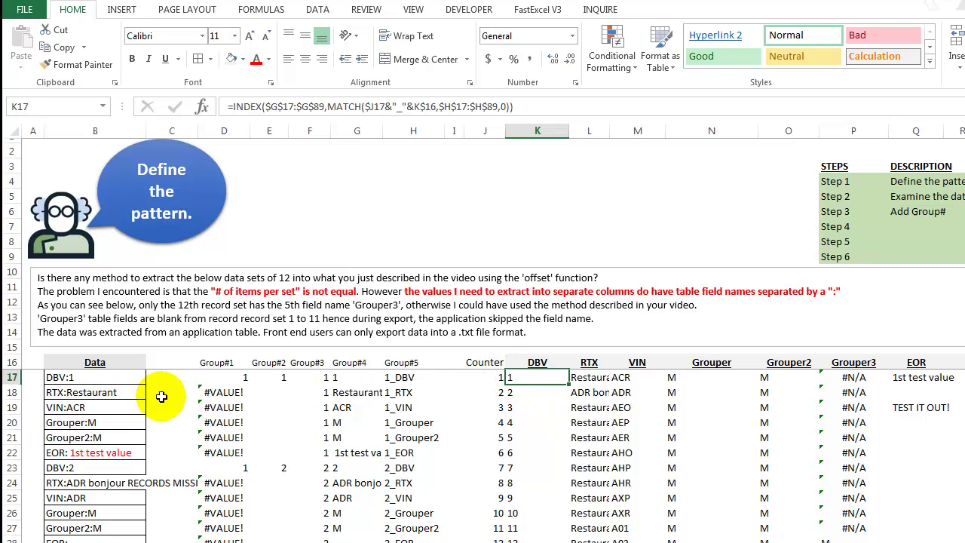
left_click_drag(312, 376, 309, 452)
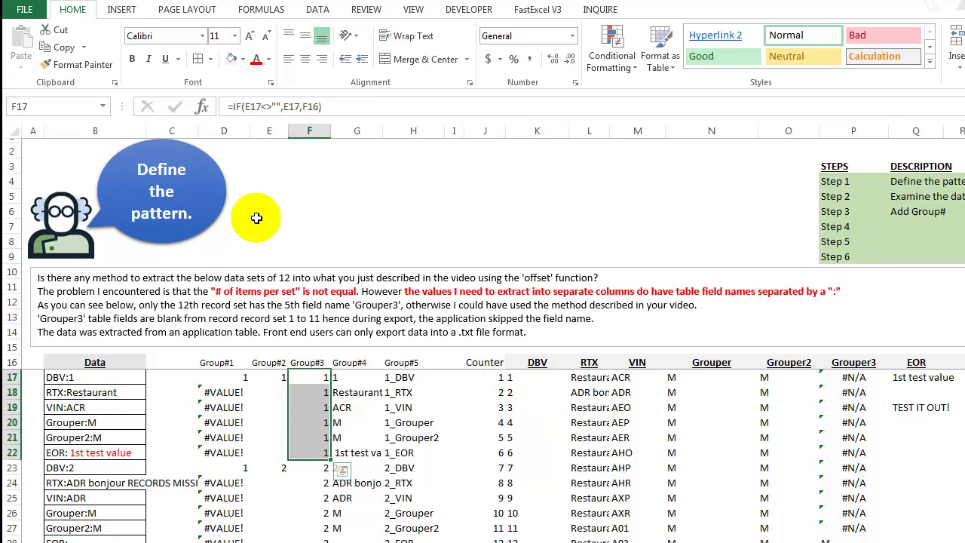
left_click(242, 59)
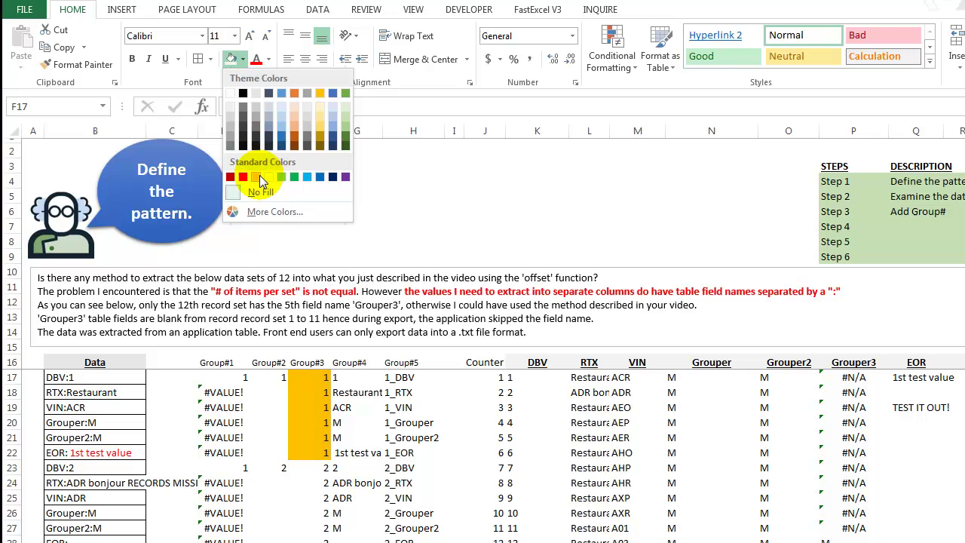
left_click(259, 174)
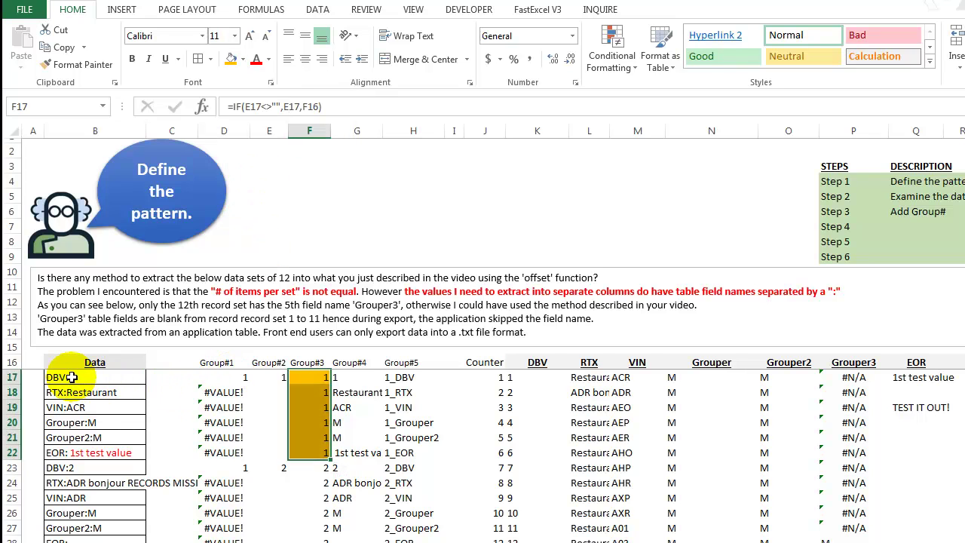
Compare the first record's source data in column B with its extracted values in row 17, from VIN across to Grouper3.
left_click_drag(71, 377, 76, 461)
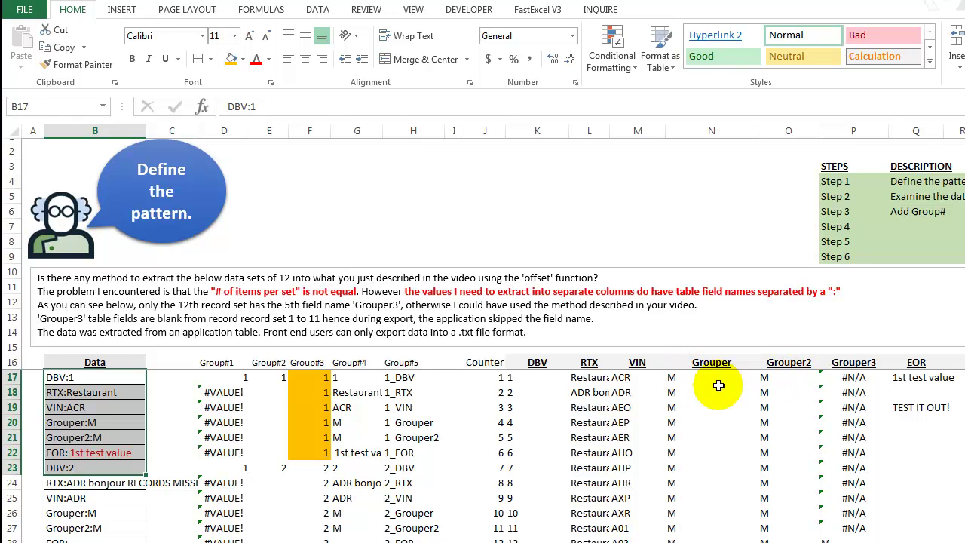
left_click(656, 377)
left_click(716, 377)
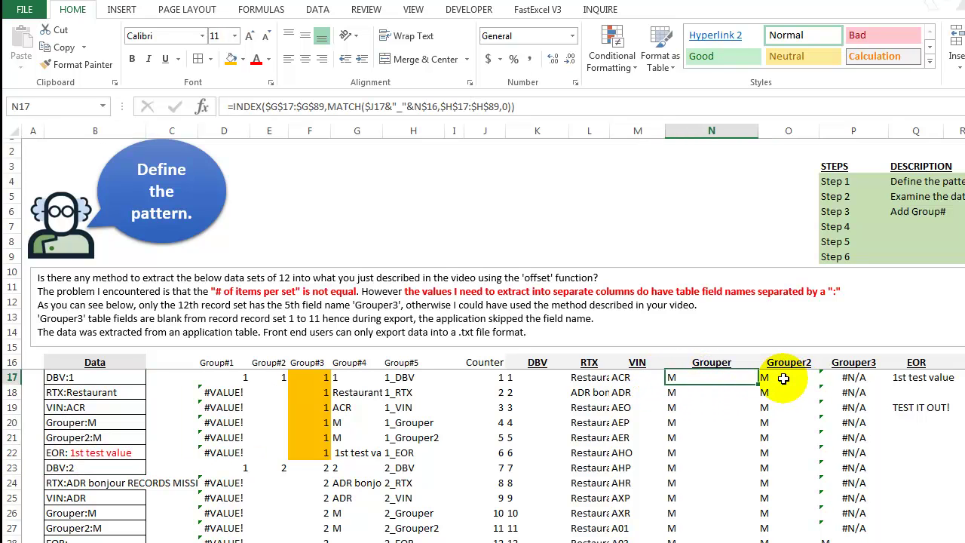
left_click(784, 378)
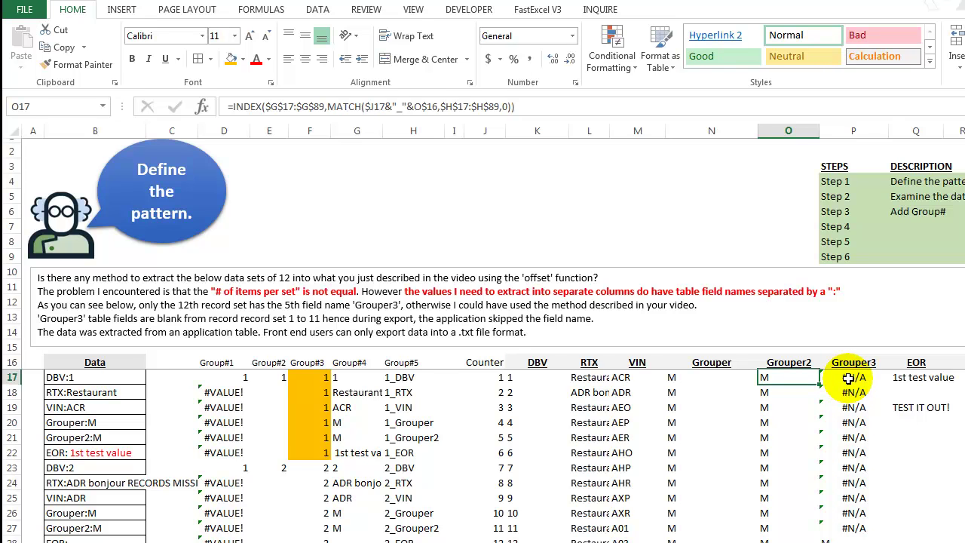
left_click(848, 378)
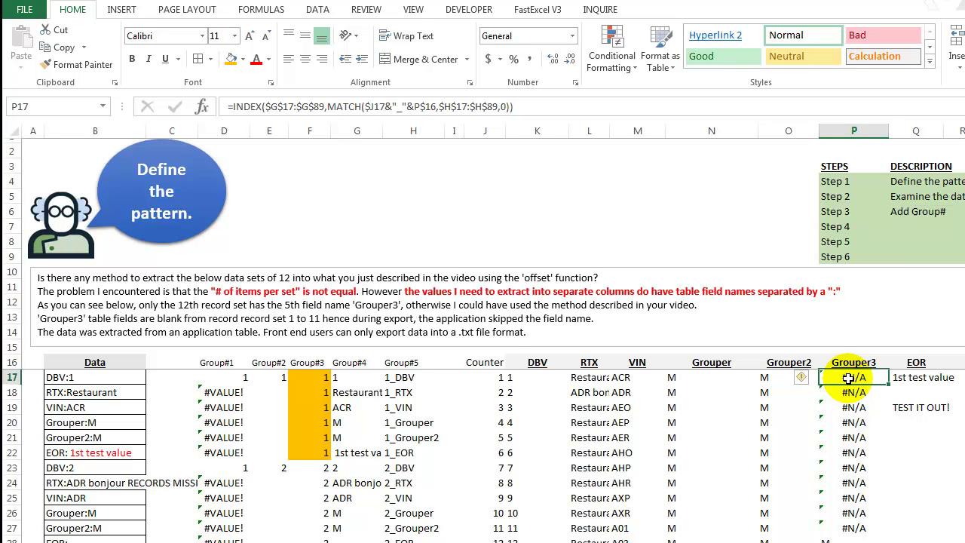
Wrap K17's INDEX/MATCH formula in IFERROR with an empty-string fallback, and fill it across to Q17 and down the table.
left_click(537, 376)
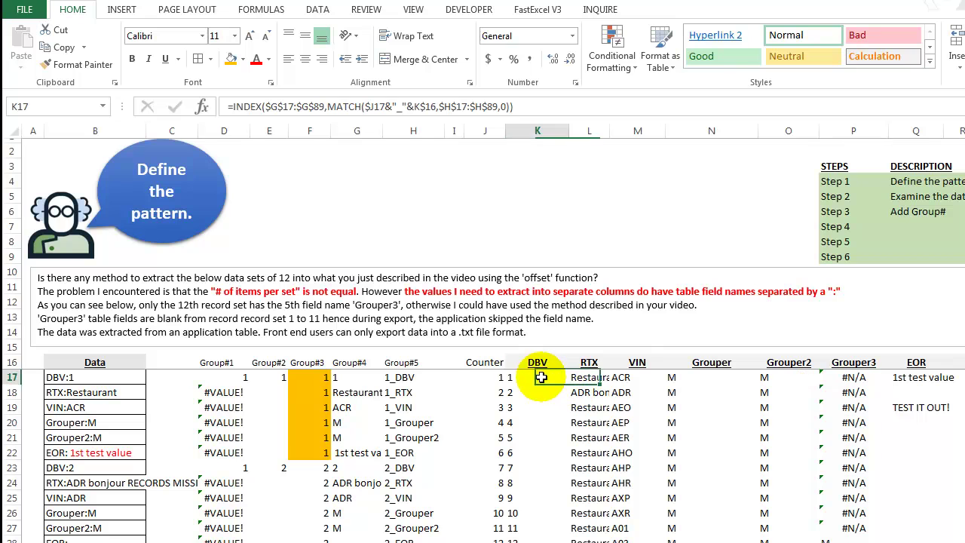
left_click(234, 109)
type("iferror(")
key("End")
type(",")
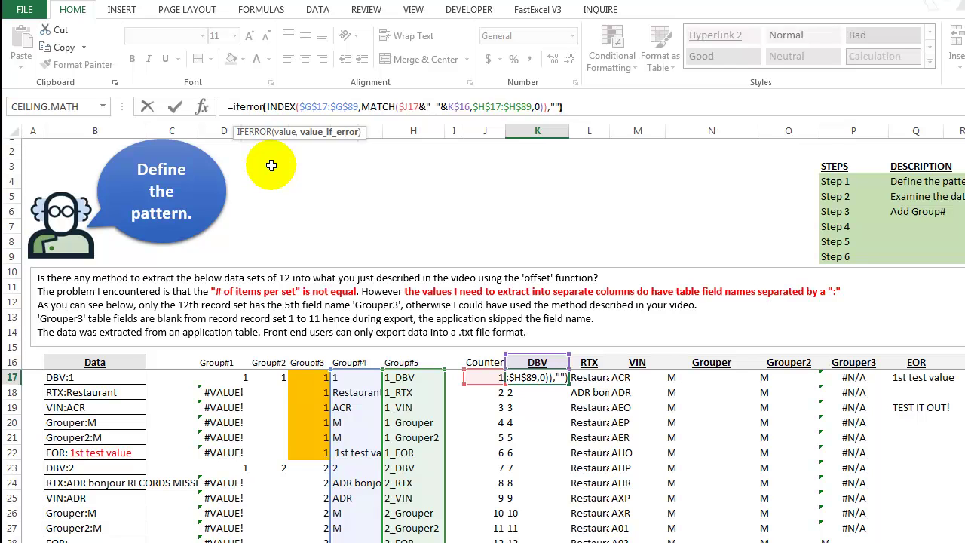
type("\"\")")
key("Return")
key("Up")
left_click_drag(567, 385, 942, 384)
double_click(944, 384)
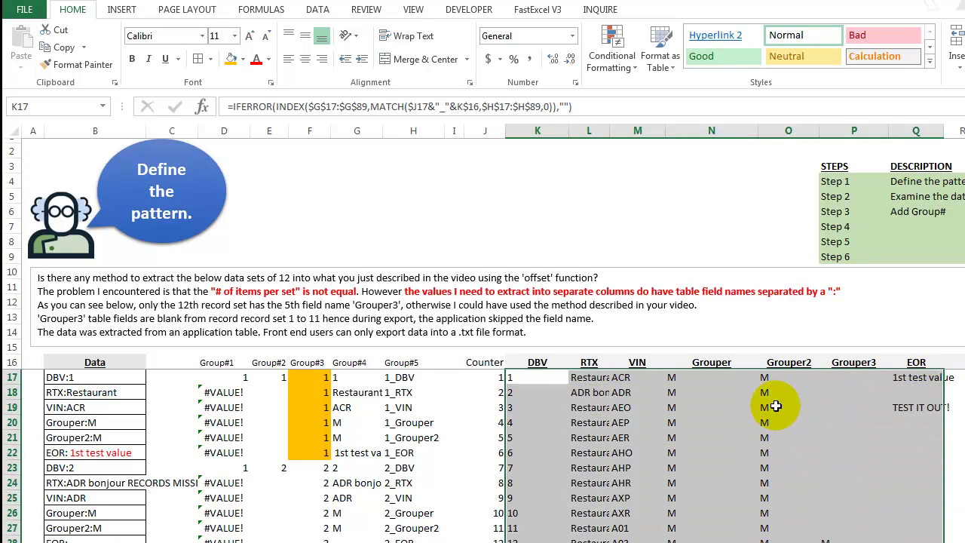
Remove the fill color from the first record's Group#3 cells, F17:F22.
left_click(531, 377)
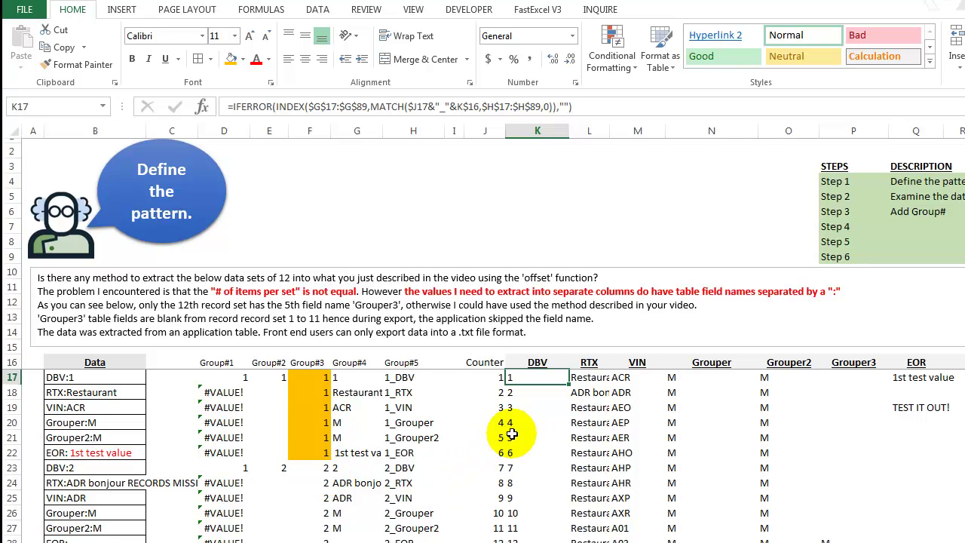
left_click_drag(311, 376, 314, 452)
left_click(243, 58)
left_click(259, 193)
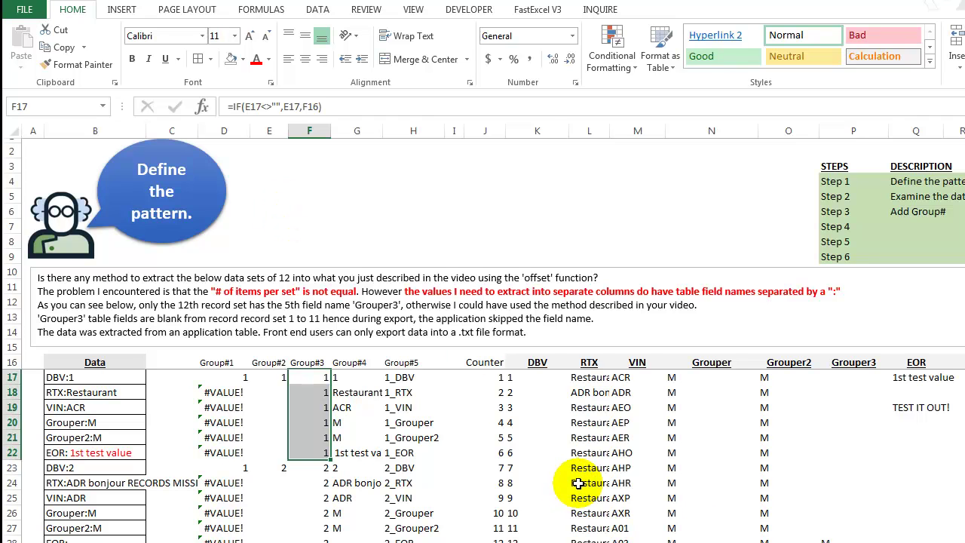
Shade the eighth record's table row, J24:Q24, with a light gold theme fill.
left_click(509, 483)
left_click_drag(496, 488, 673, 519)
key("shift+Right")
key("shift+Right")
key("shift+Right")
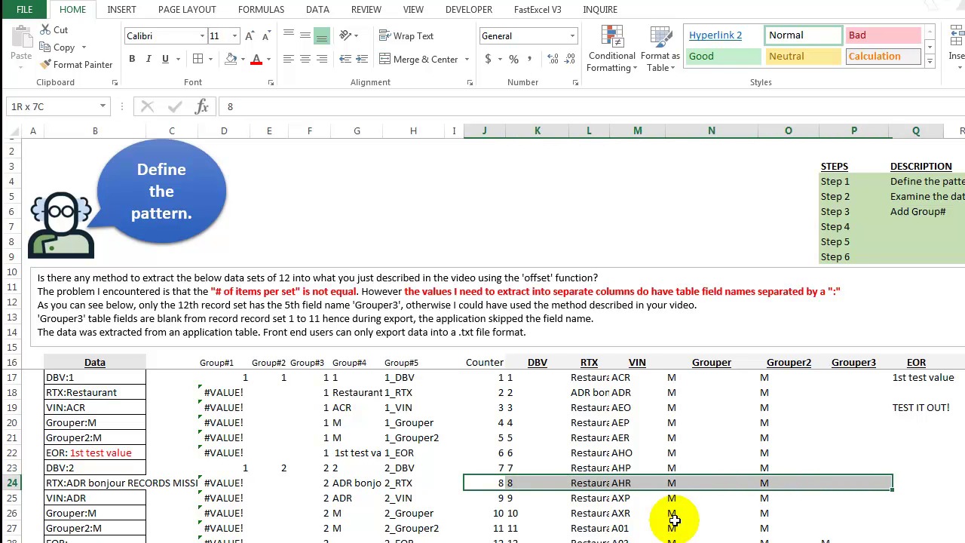
left_click(243, 59)
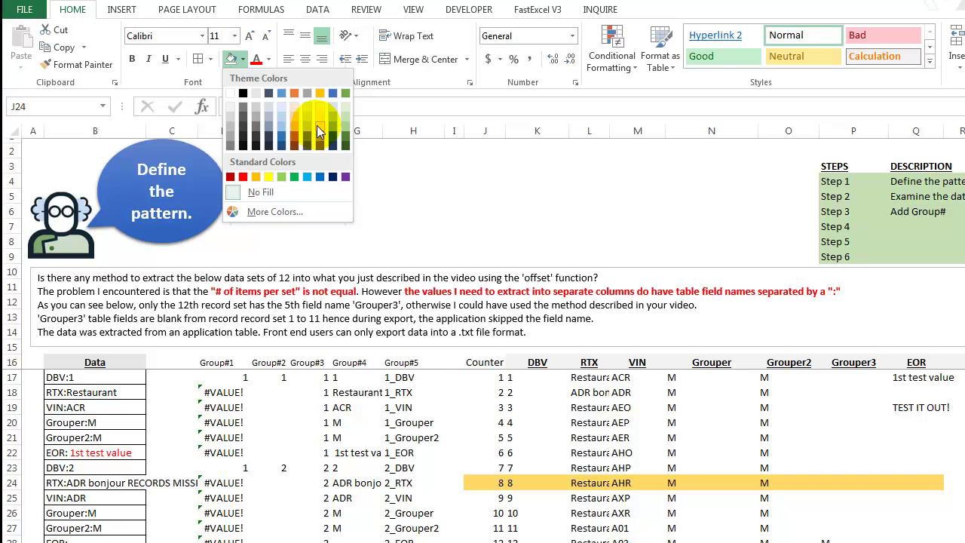
left_click(317, 125)
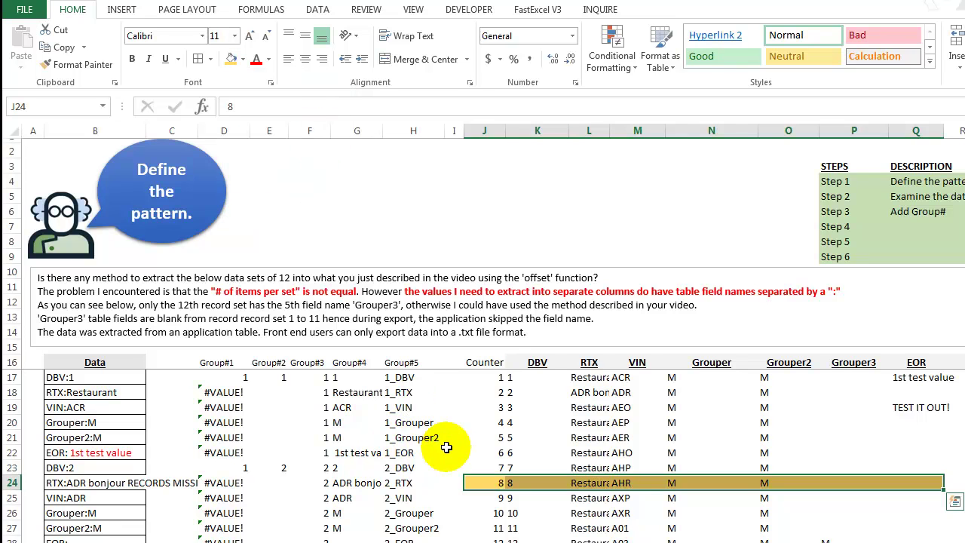
Unfreeze the current panes and freeze all rows above row 25 so the shaded table row stays in view.
left_click(528, 542)
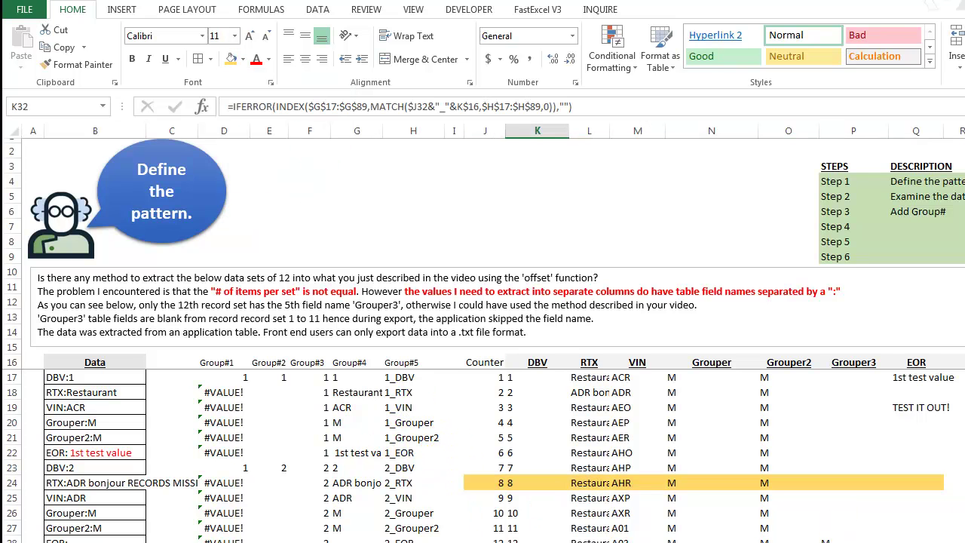
left_click(416, 9)
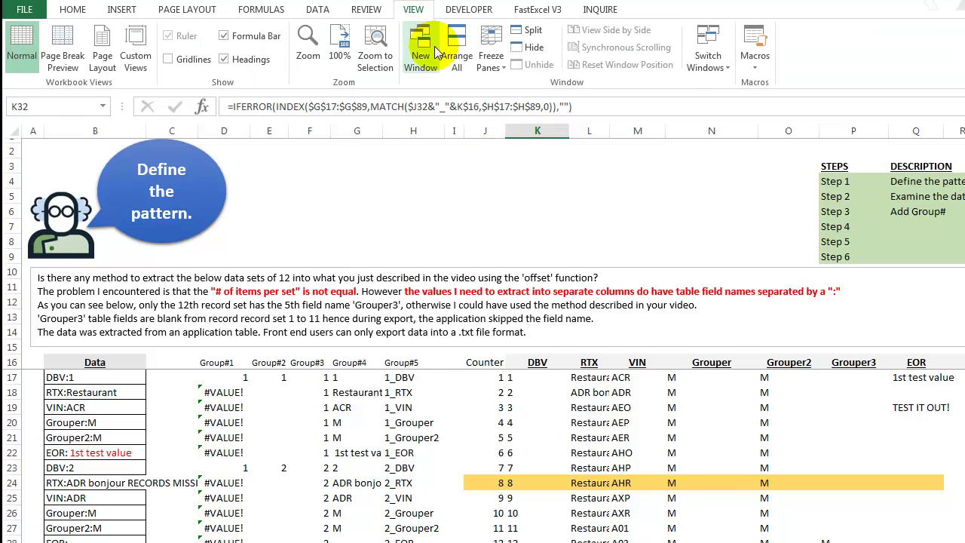
left_click(490, 56)
left_click(520, 84)
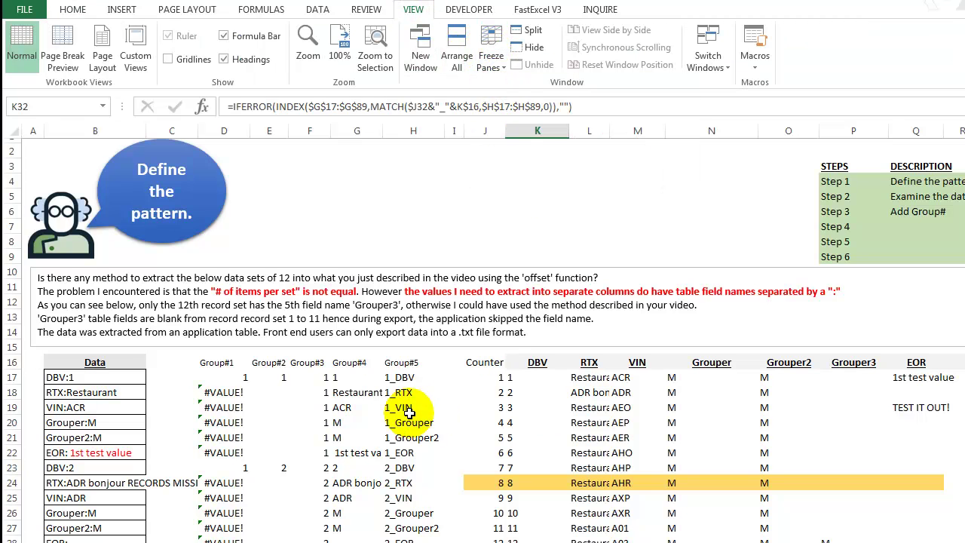
left_click(13, 499)
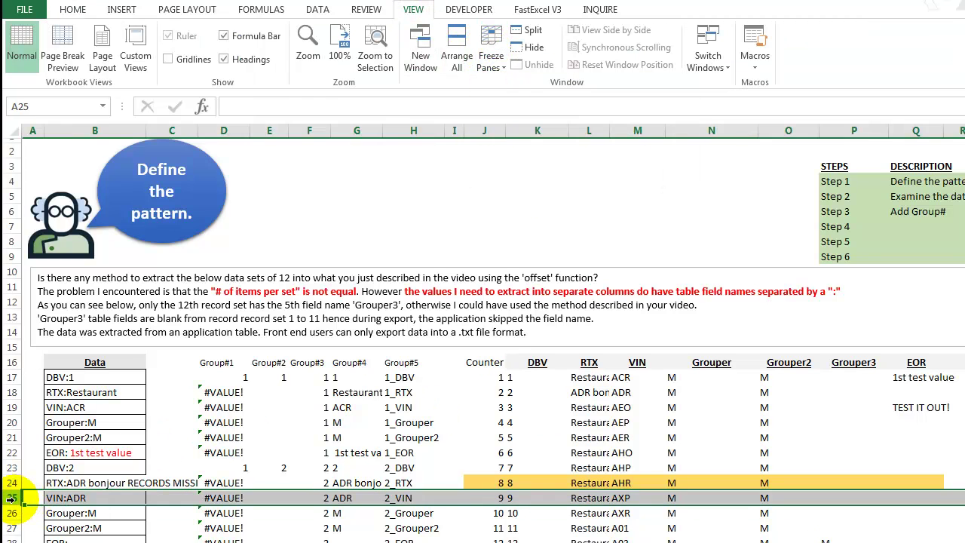
left_click(491, 58)
left_click(546, 89)
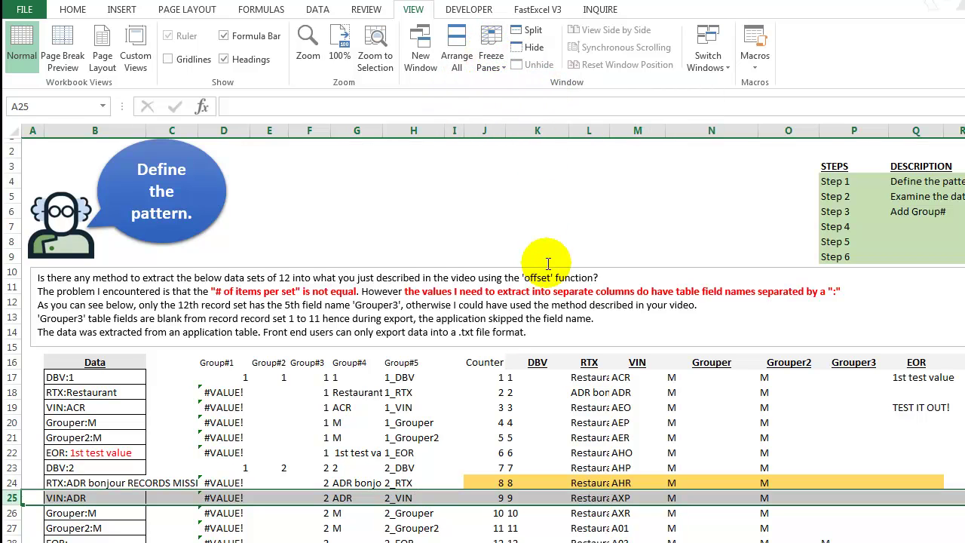
Change the VIN value in the eighth record's source cell B61 to "I need more coffee!!!".
left_click(537, 541)
scroll(592, 520, "down", 1)
scroll(482, 520, "down", 9)
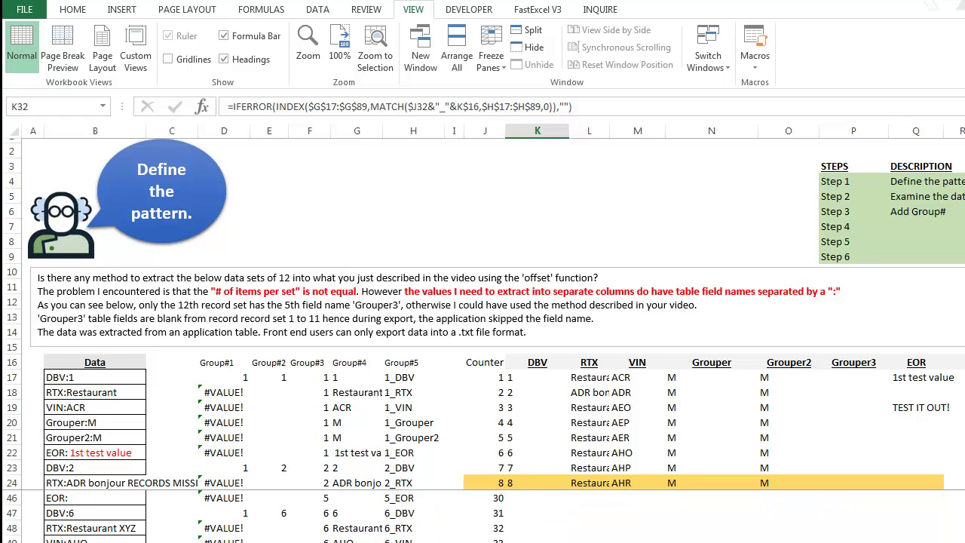
scroll(483, 520, "down", 2)
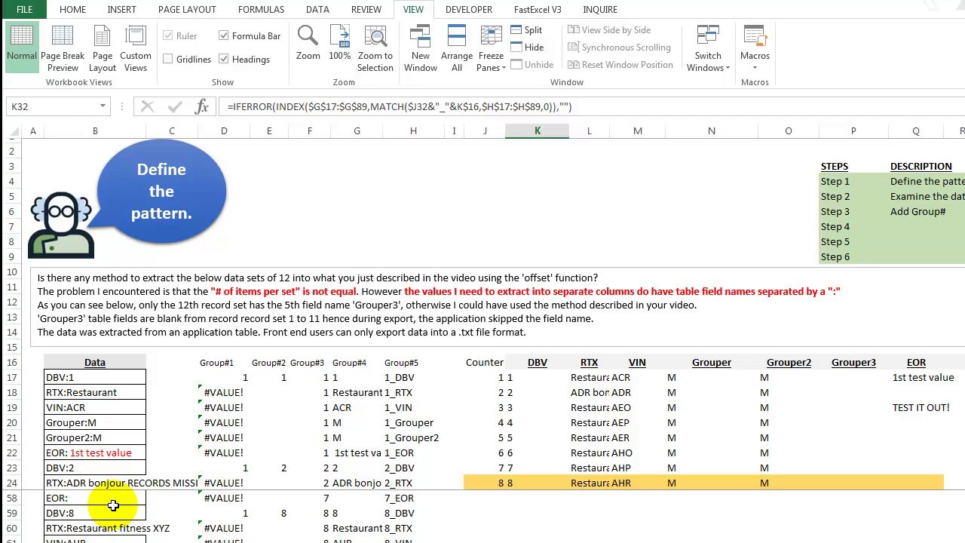
left_click_drag(84, 498, 320, 539)
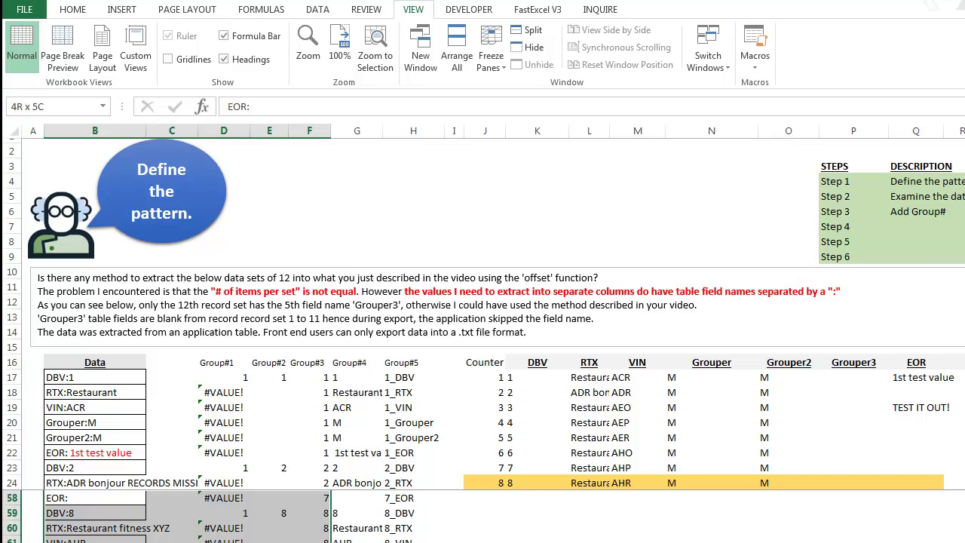
left_click(354, 512)
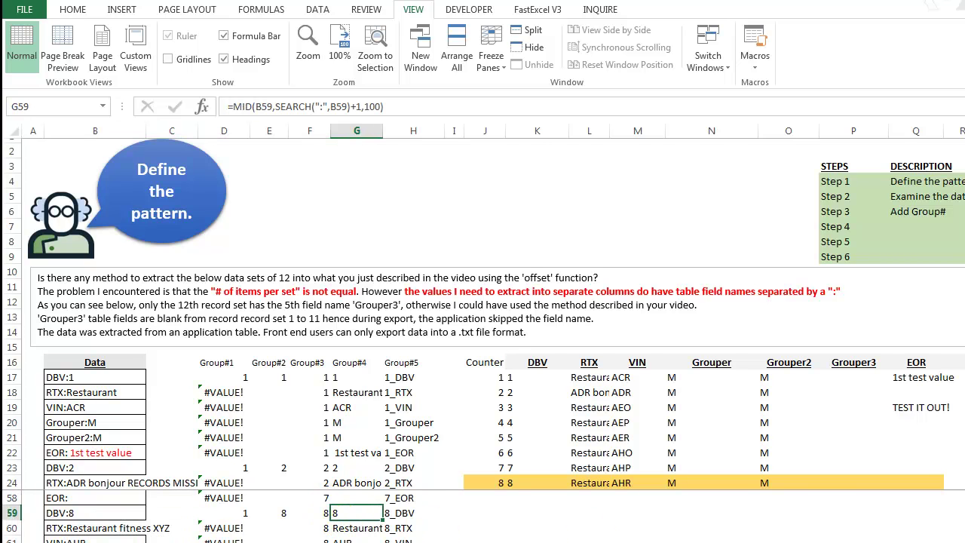
scroll(226, 516, "down", 1)
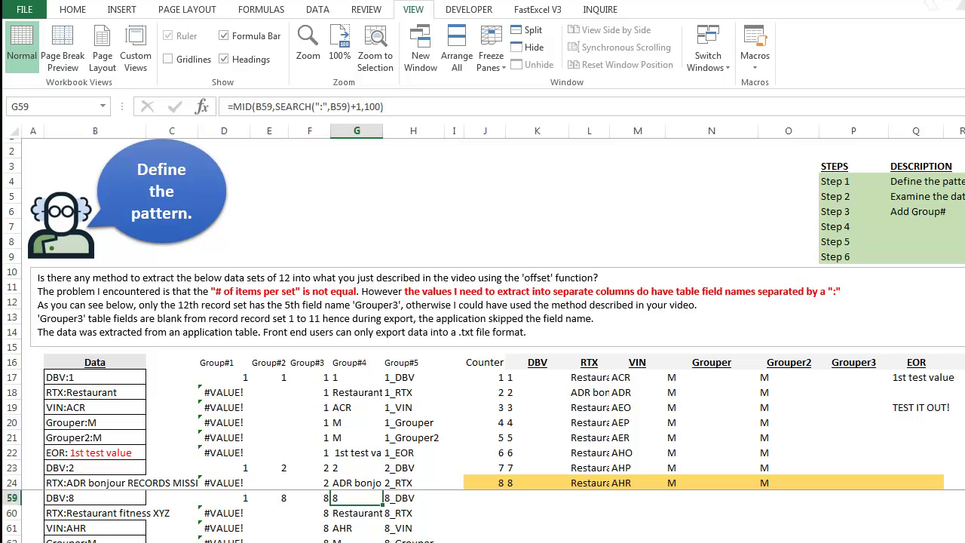
left_click(65, 513)
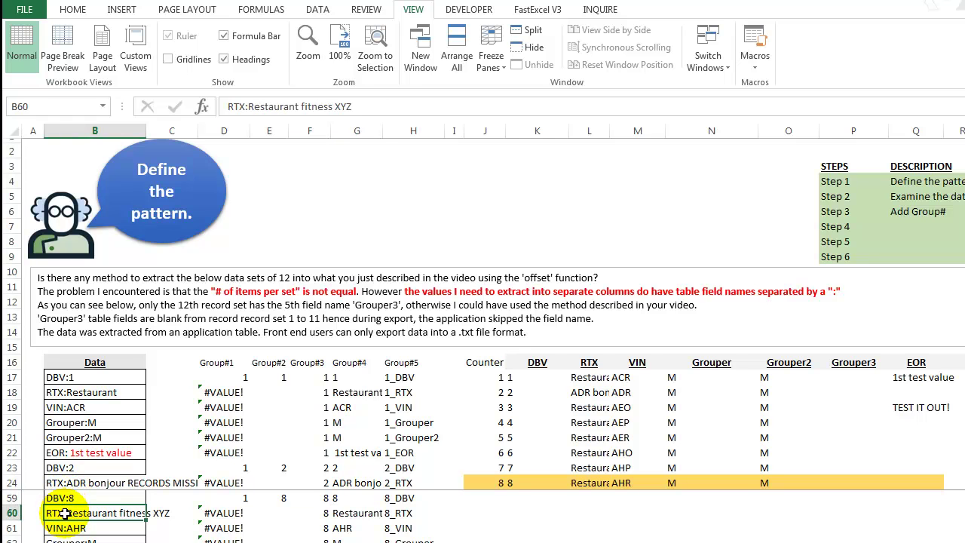
left_click(68, 528)
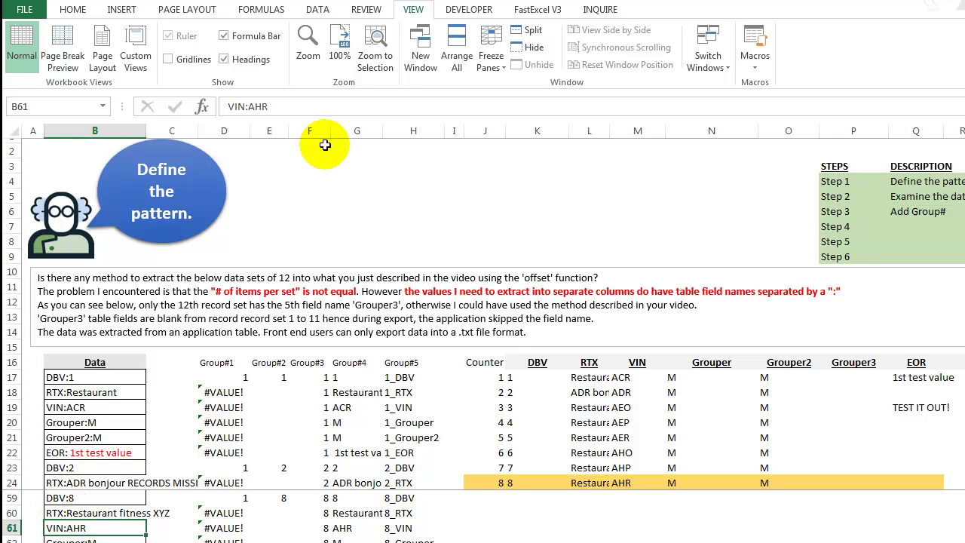
double_click(257, 107)
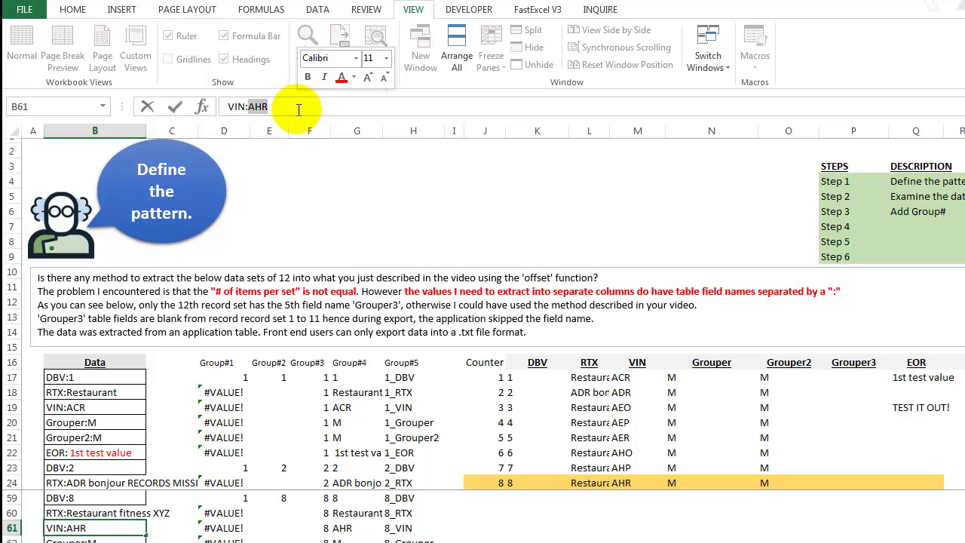
type("I need more")
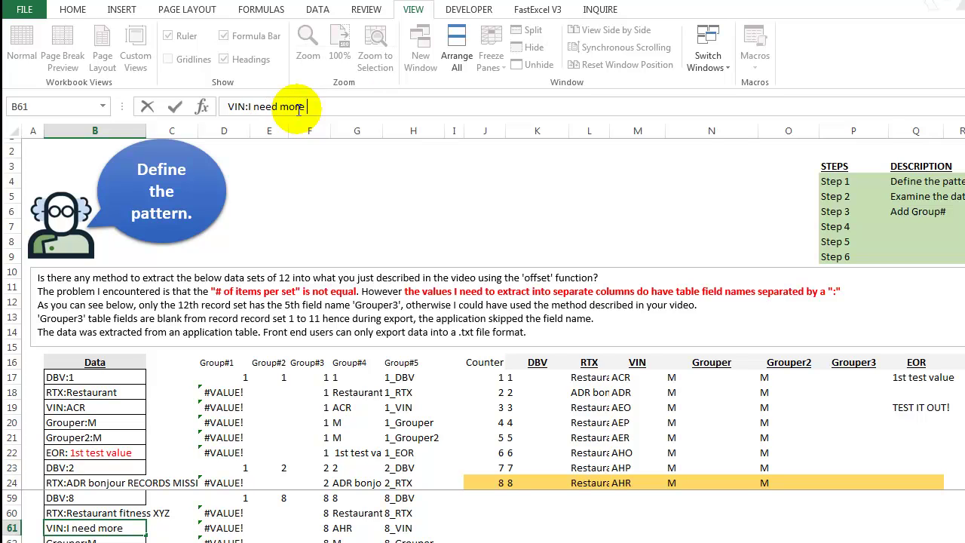
type(" coffee")
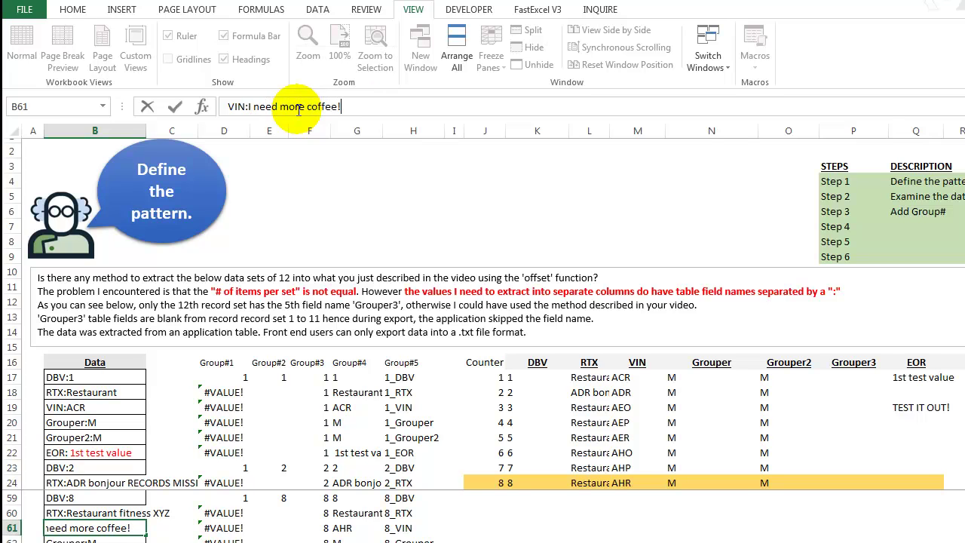
type("!!!")
key("Return")
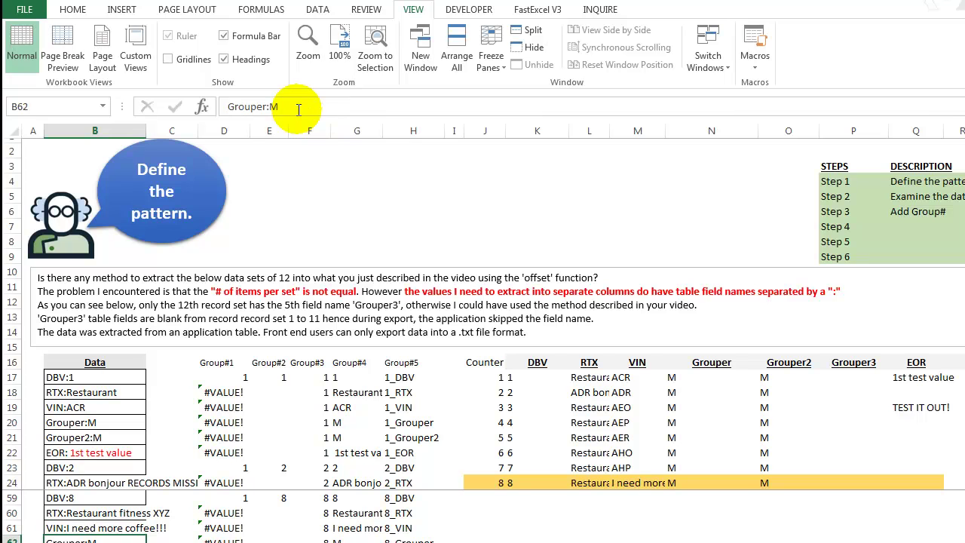
Select the eighth record's VIN result in M24, try auto-fitting column M, and undo the width change.
left_click(616, 481)
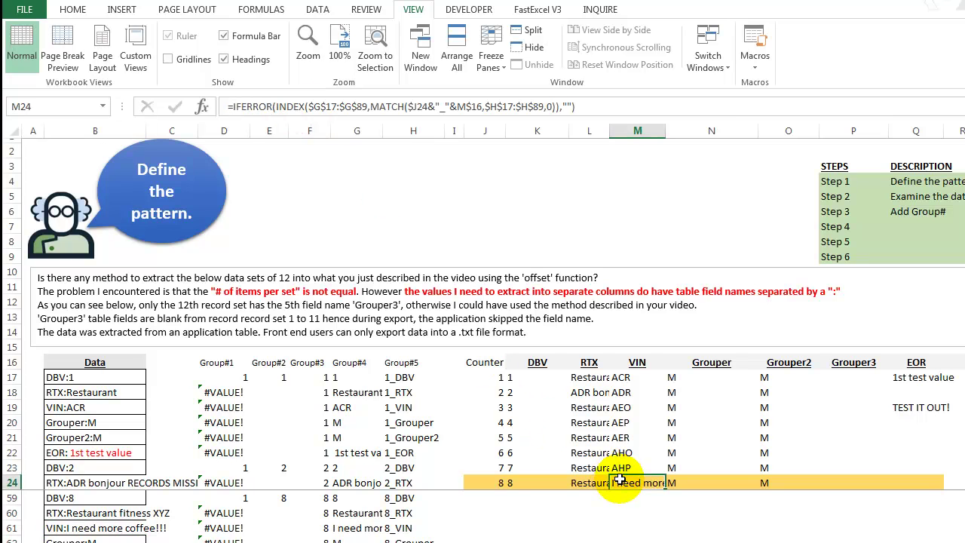
double_click(665, 131)
key("ctrl+z")
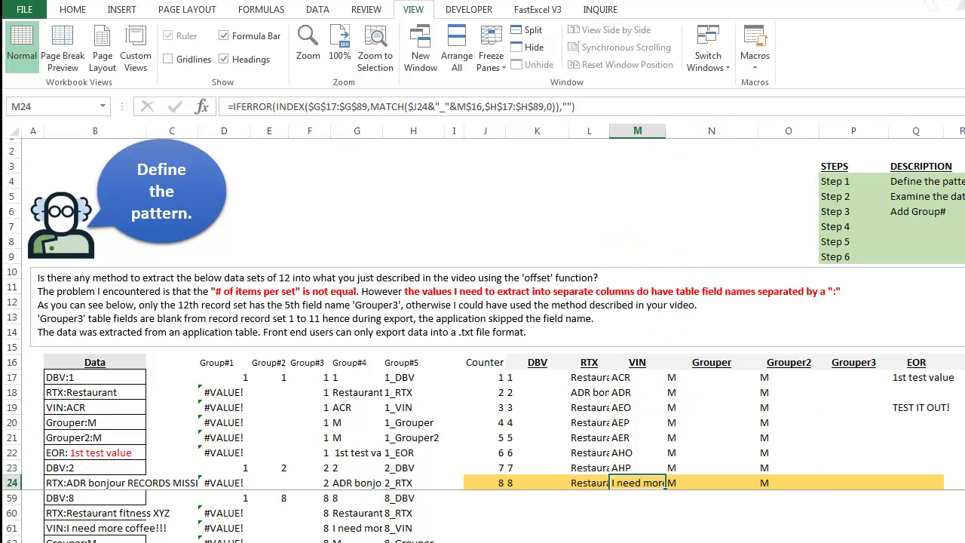
Change the Grouper value in the eighth record's source cell B62 to "Bagel too please!".
left_click(94, 539)
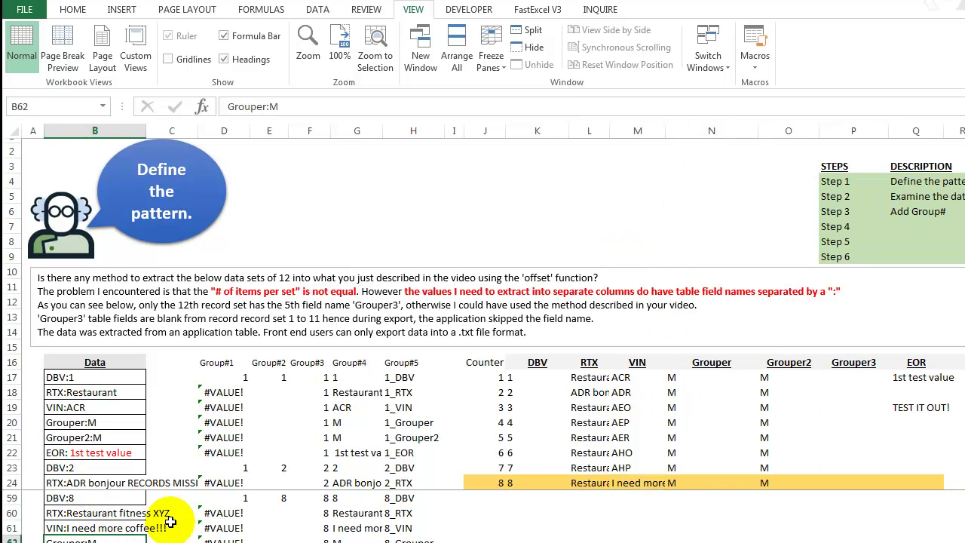
scroll(151, 520, "down", 1)
scroll(170, 522, "up", 1)
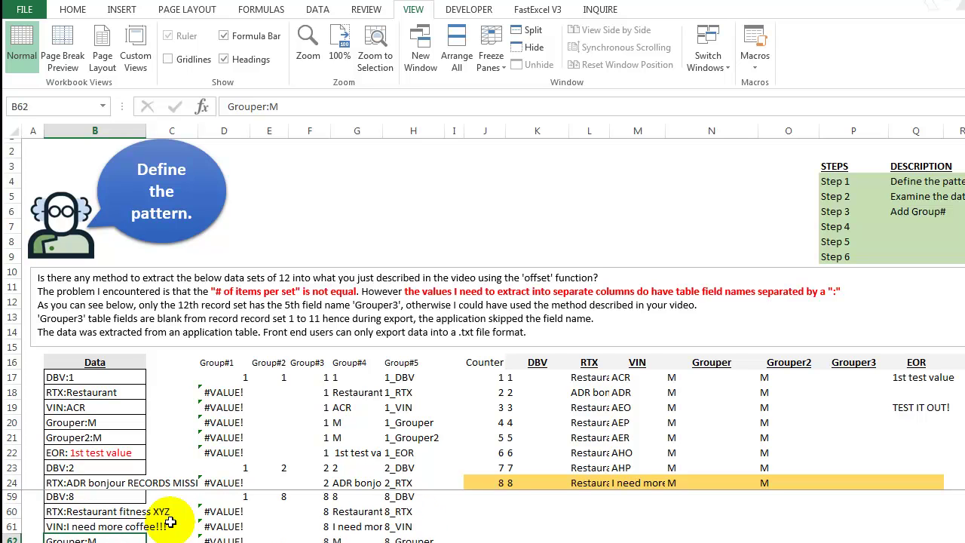
left_click(287, 108)
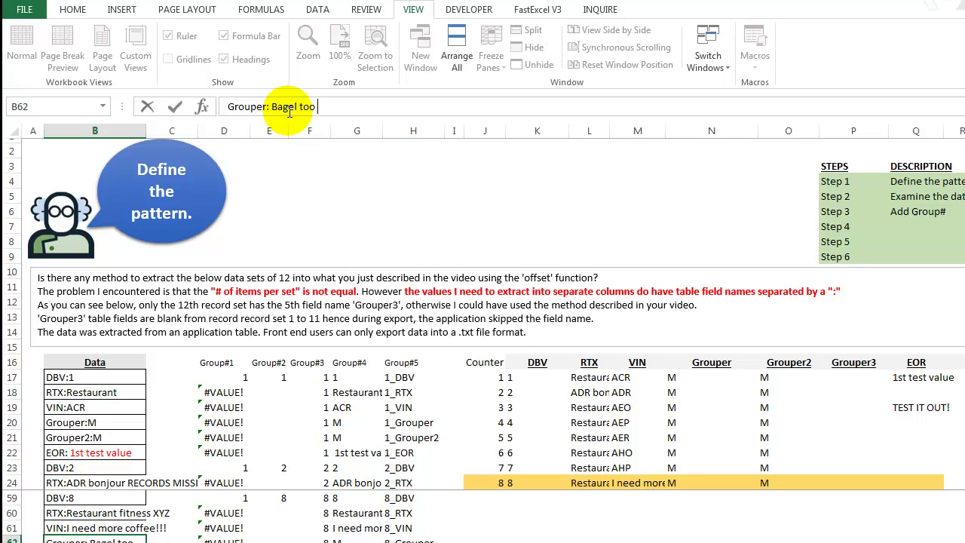
key("Return")
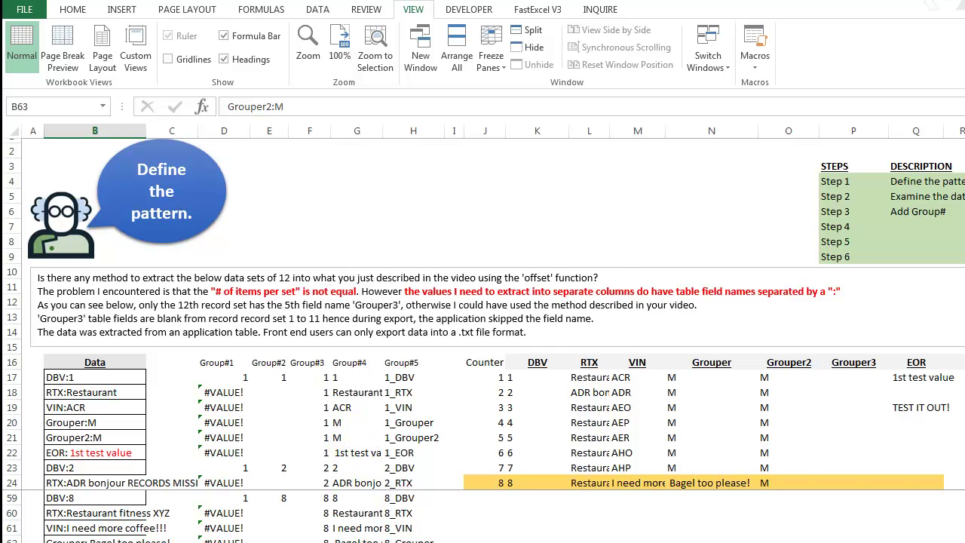
Switch to the preceding worksheet containing the field name list and the original exported data.
key("ctrl+Page_Up")
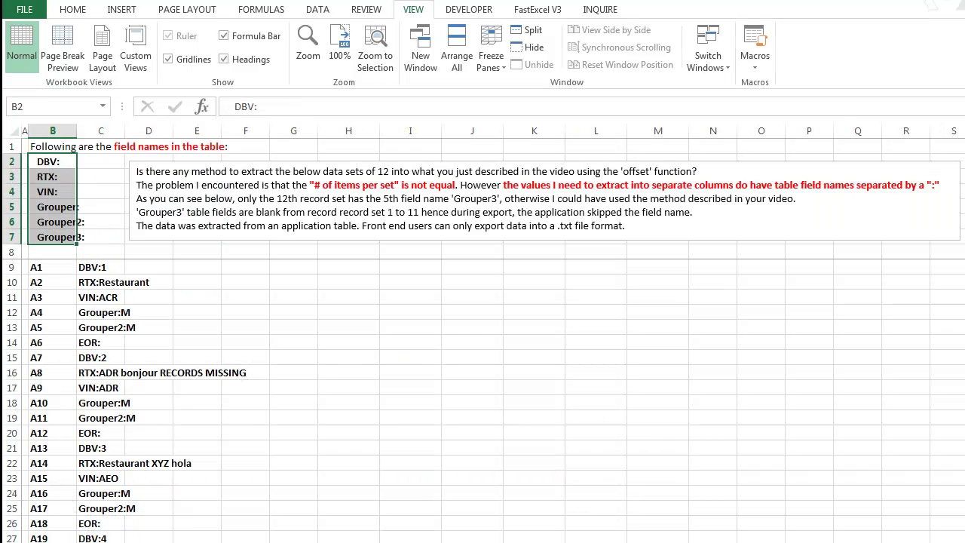
Return to the worksheet with the extraction table and examine the Counter column row by row, starting from its header in J16.
key("ctrl+Page_Down")
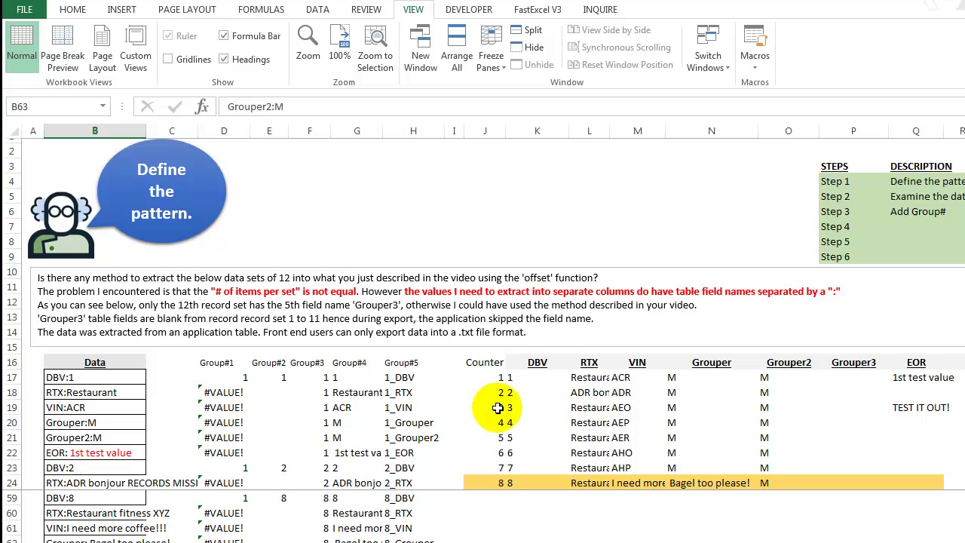
left_click(486, 361)
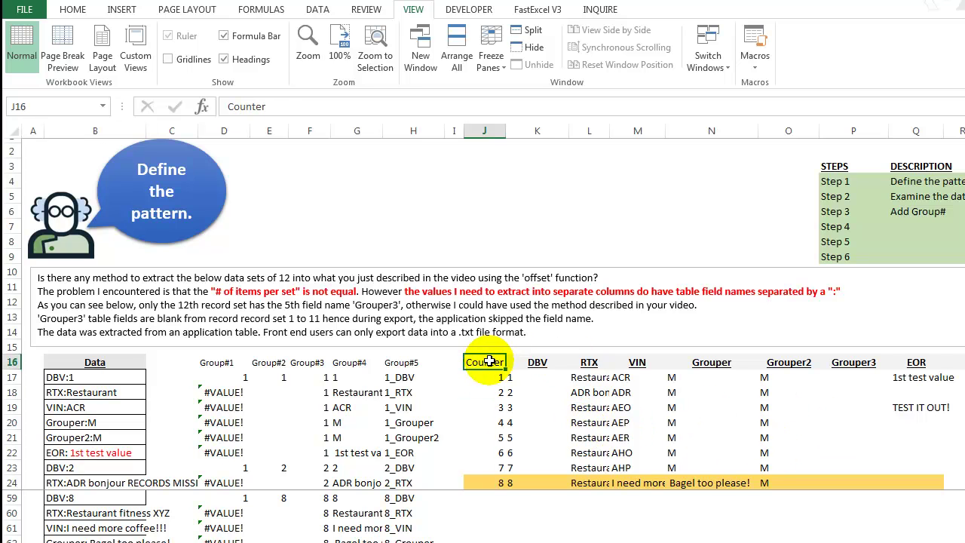
key("Down")
key("Down")
key("Down")
key("Down")
key("Down")
key("Down")
key("Down")
key("Down")
key("Down")
key("Down")
key("Down")
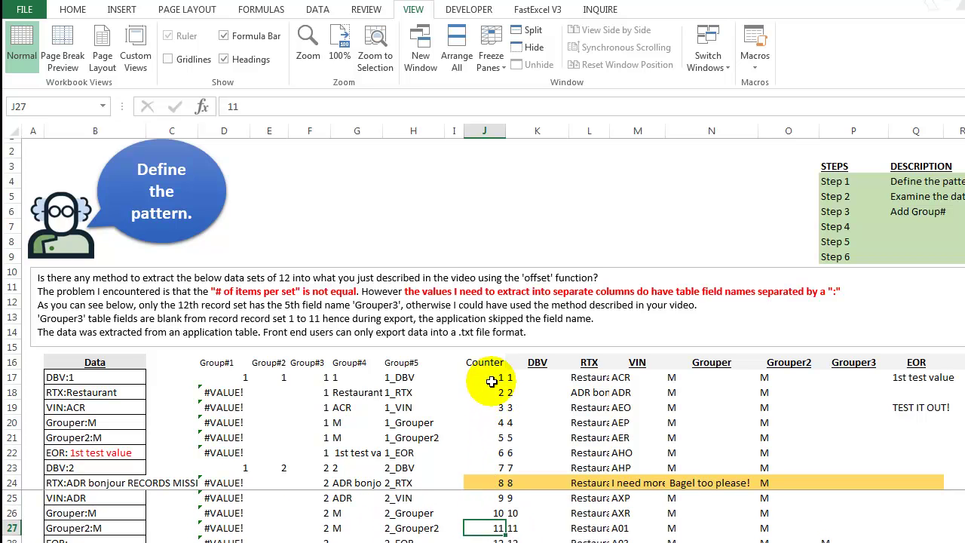
key("Down")
key("Down")
key("Down")
key("Down")
key("Down")
key("Down")
key("Down")
key("Down")
key("Down")
key("Down")
key("Down")
key("Down")
key("Down")
key("Down")
key("Down")
key("Down")
key("Down")
key("Down")
key("Down")
key("Down")
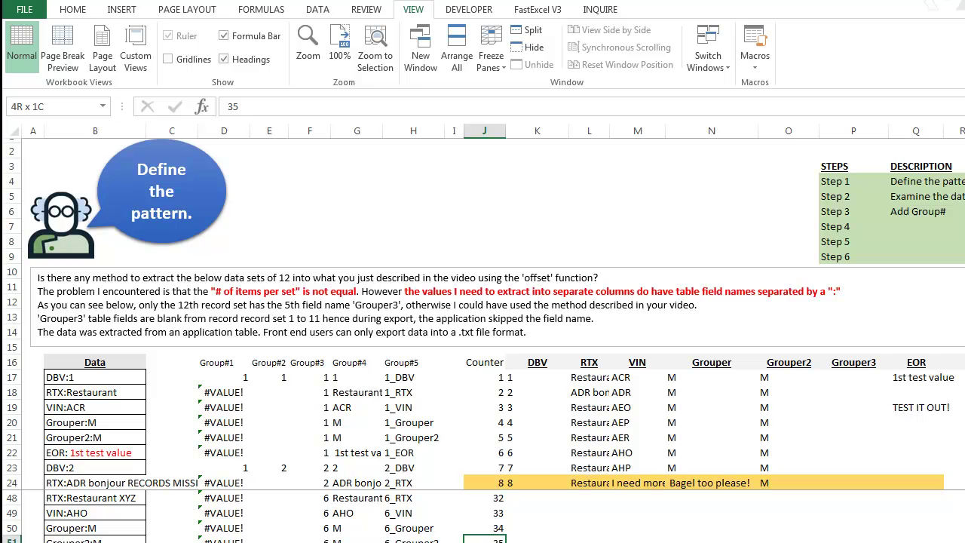
Select the whole run of Counter values from J17 down to review its extent, and return to the Counter header in J16.
left_click(492, 376)
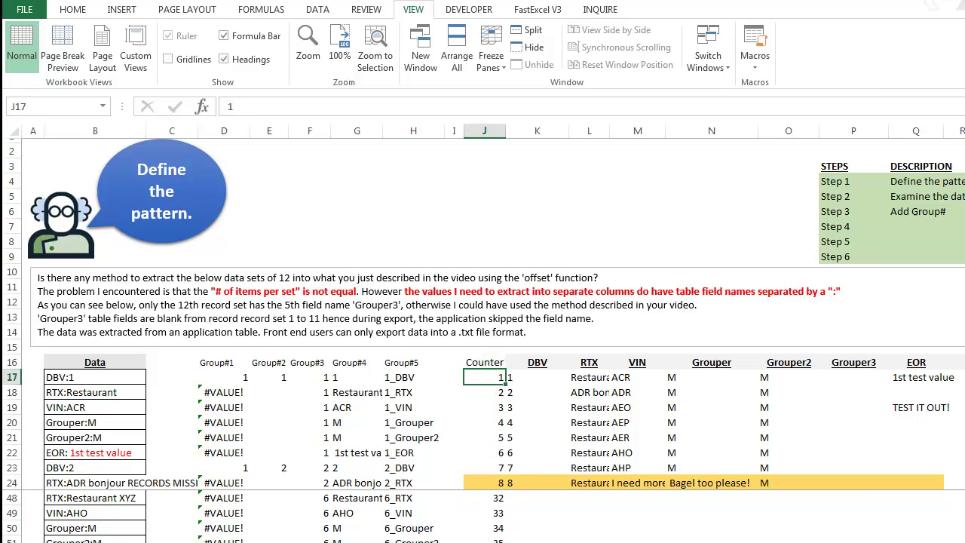
key("ctrl+shift+Down")
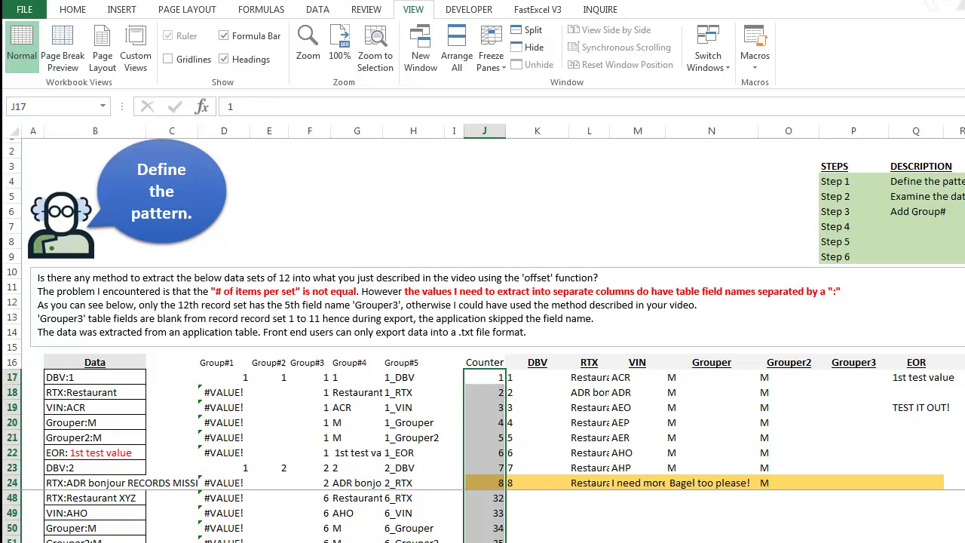
left_click(484, 362)
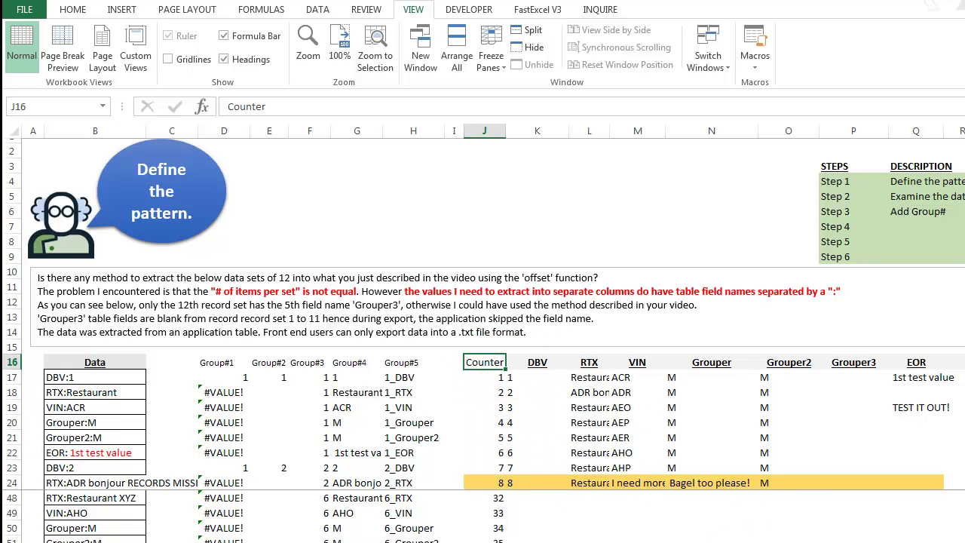